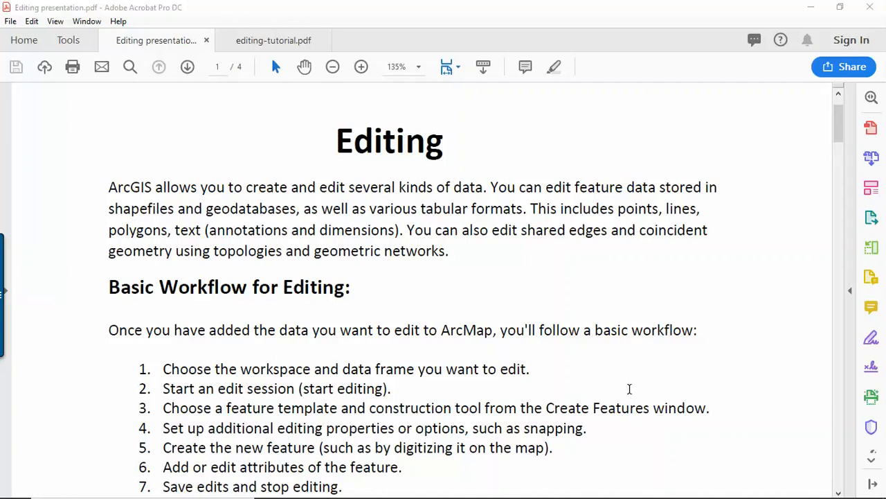
Read the basic editing workflow and the start of the Creating Point Features section in the Editing presentation PDF
scroll(629, 387, "down", 1)
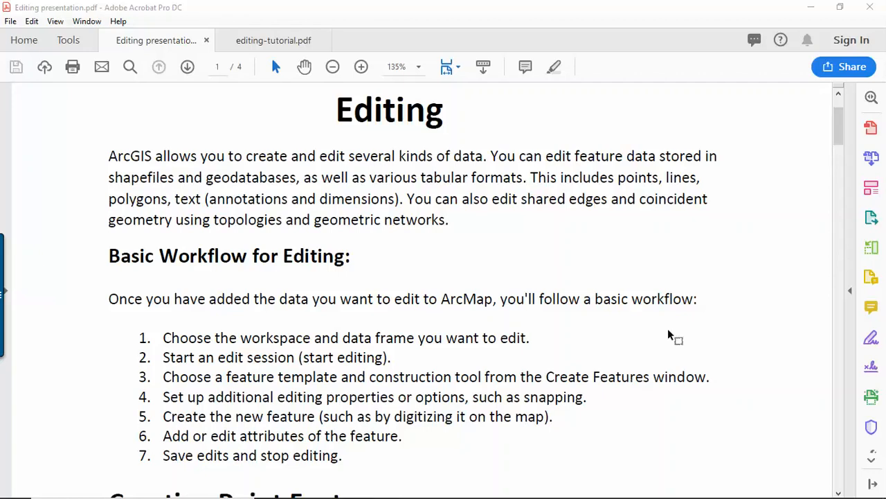
scroll(625, 237, "down", 1)
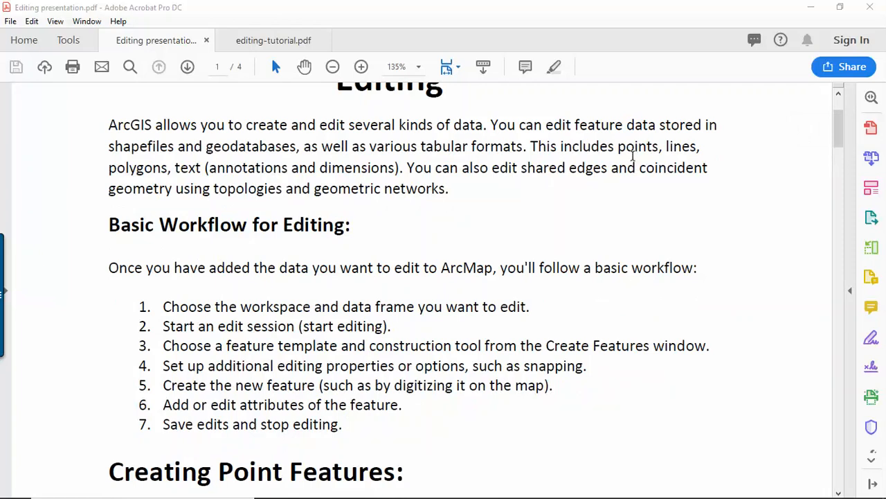
scroll(632, 157, "down", 1)
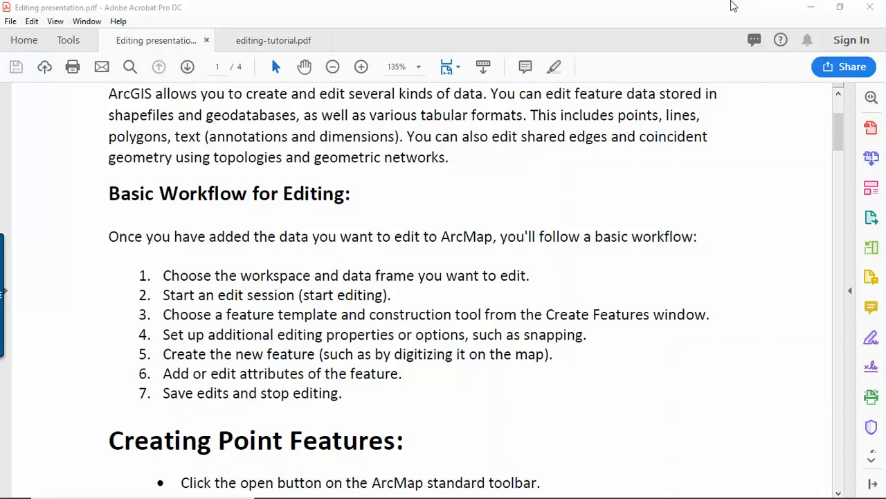
scroll(488, 303, "down", 1)
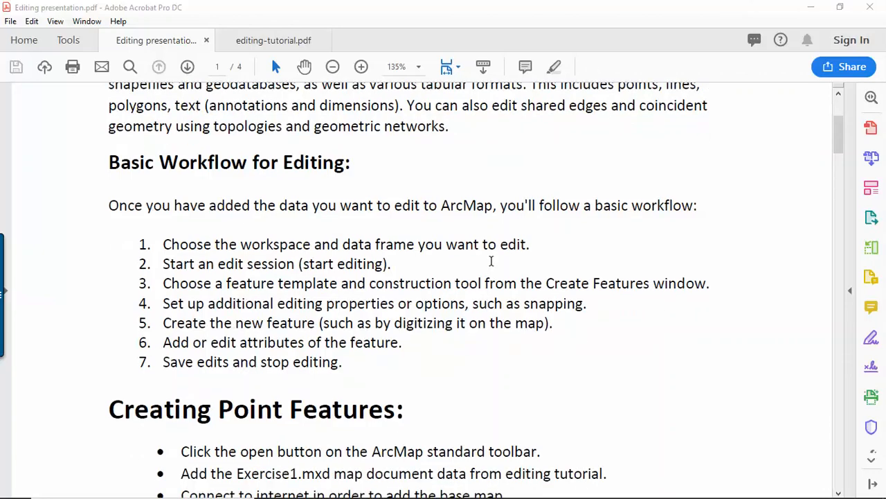
scroll(491, 260, "down", 2)
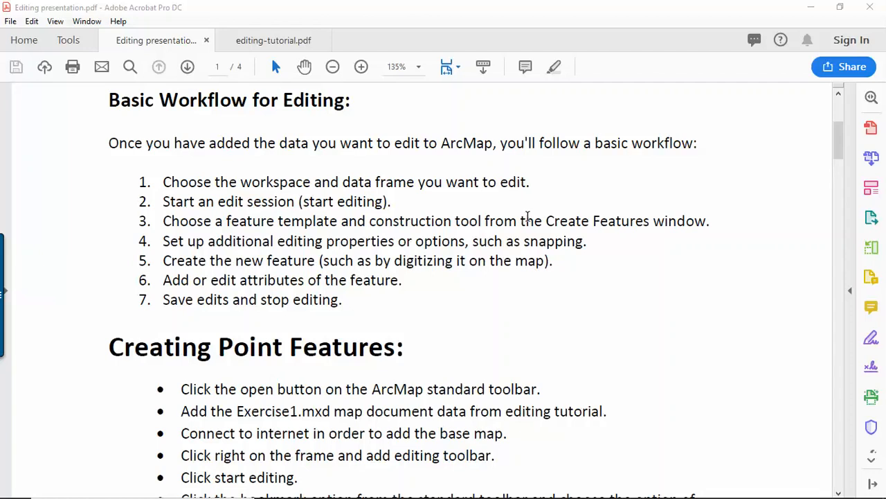
scroll(527, 217, "down", 1)
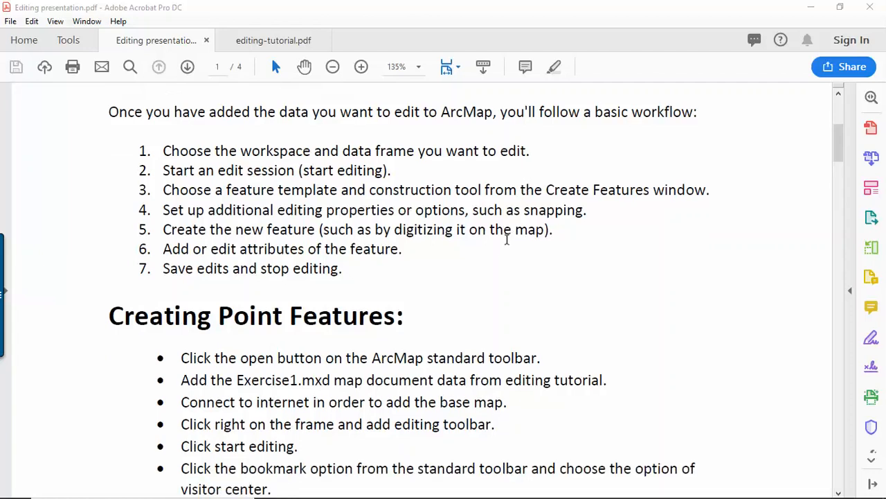
scroll(507, 242, "down", 2)
scroll(498, 251, "down", 1)
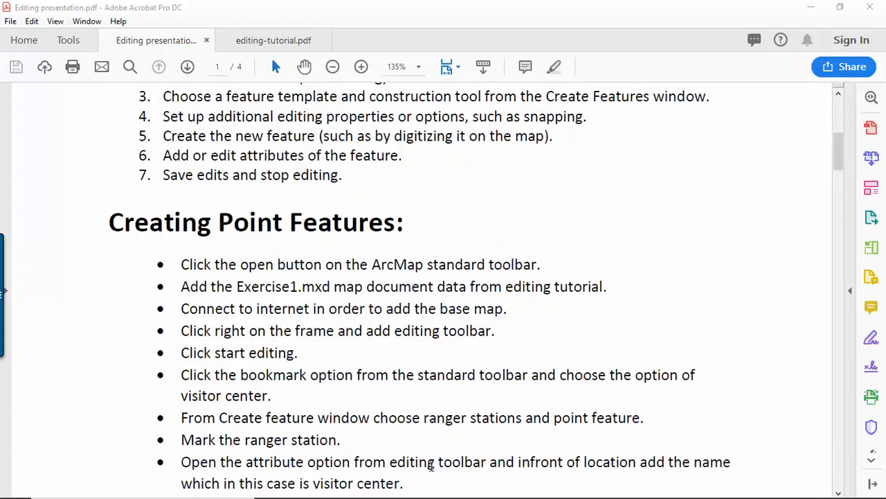
scroll(538, 337, "down", 1)
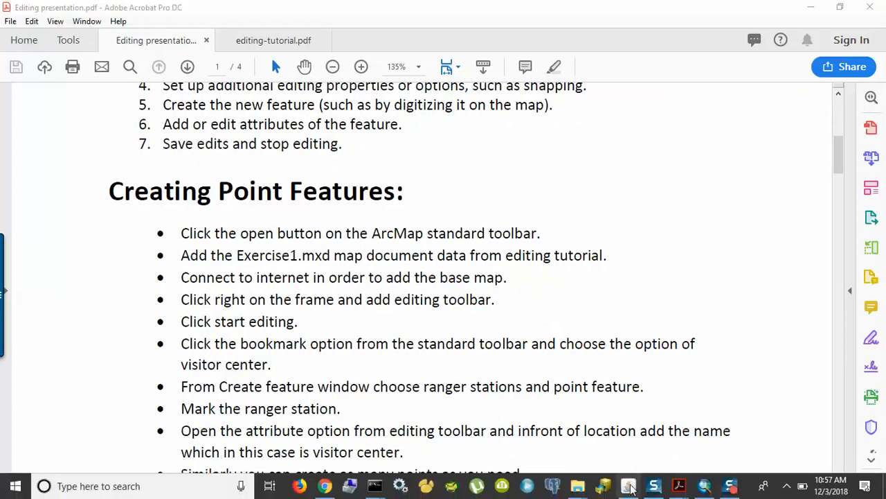
Switch to ArcMap and open the Exercise1 map document from the ArcTutor\Editing folder on Local Disk (H:)
left_click(630, 487)
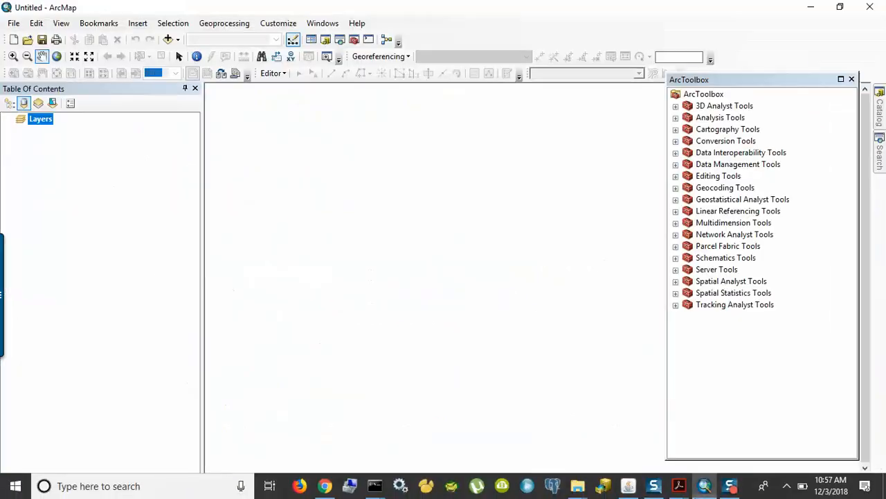
left_click(28, 40)
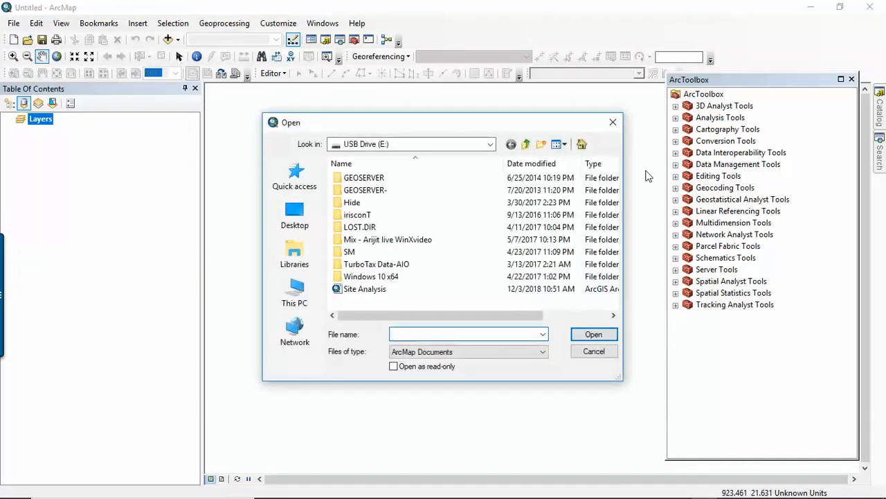
left_click(490, 145)
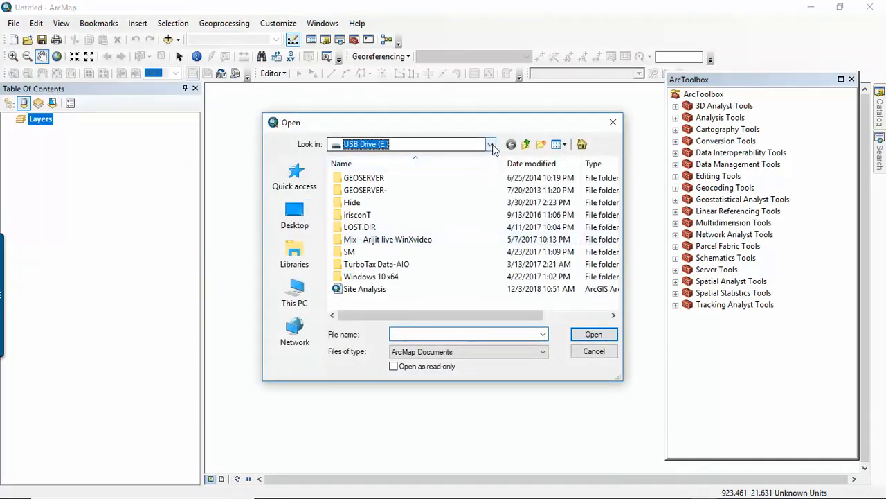
left_click(490, 144)
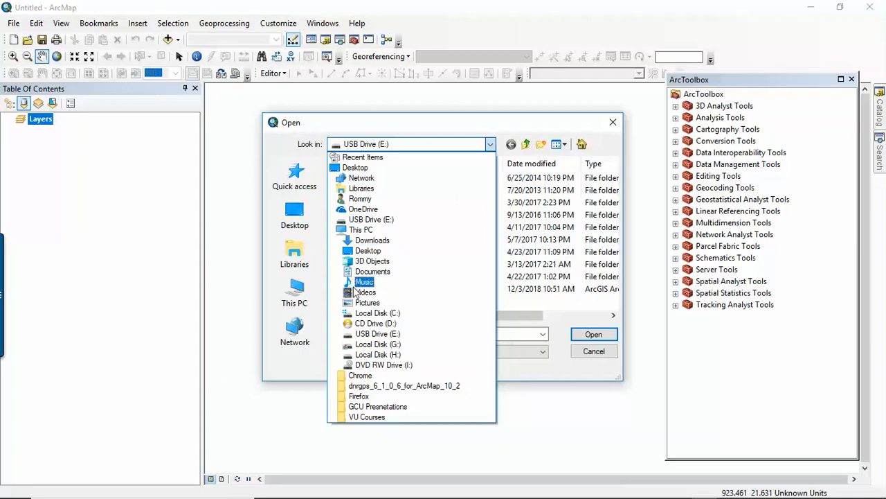
left_click(364, 354)
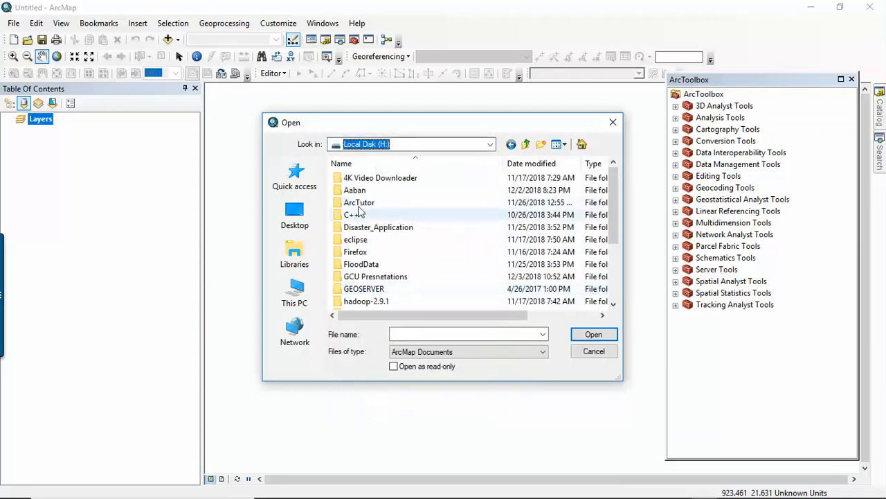
double_click(361, 202)
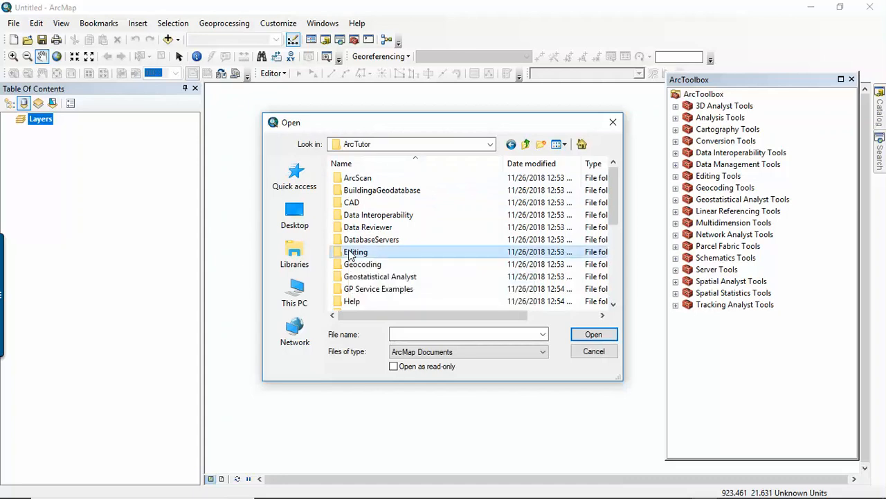
double_click(355, 252)
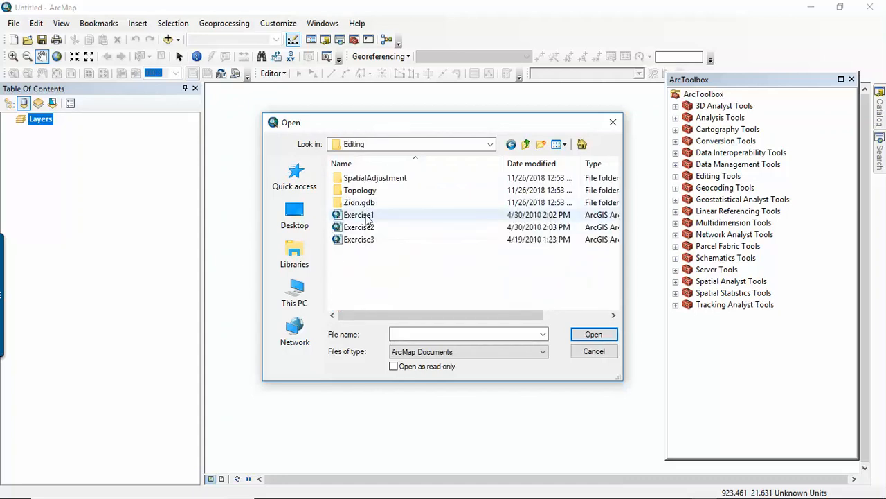
double_click(366, 215)
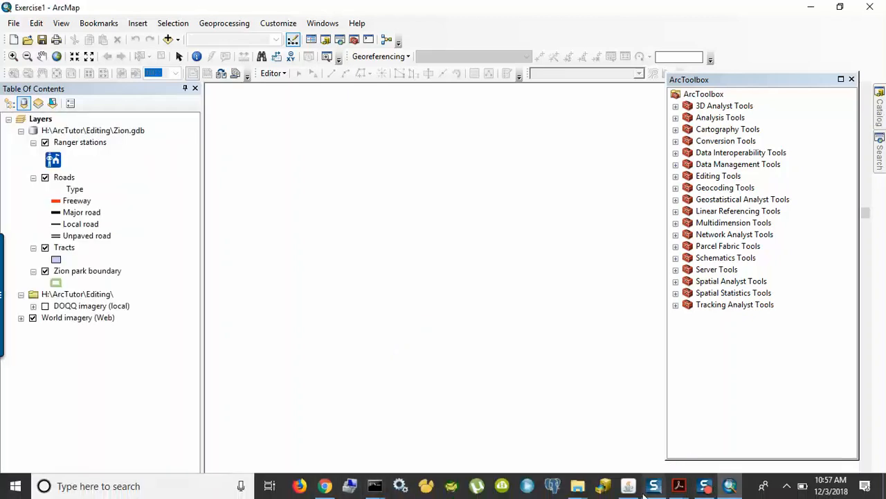
Switch to the Editing presentation PDF in Adobe Acrobat and read the Creating Point Features instructions
mouse_move(681, 489)
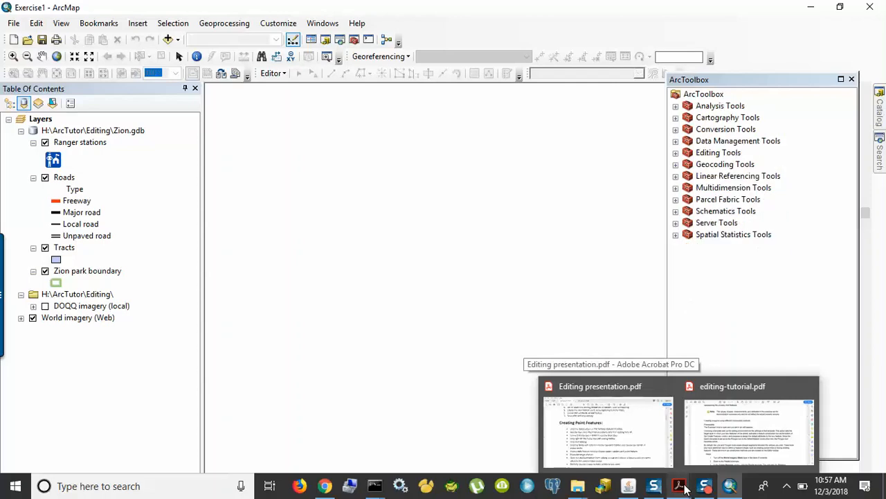
left_click(630, 436)
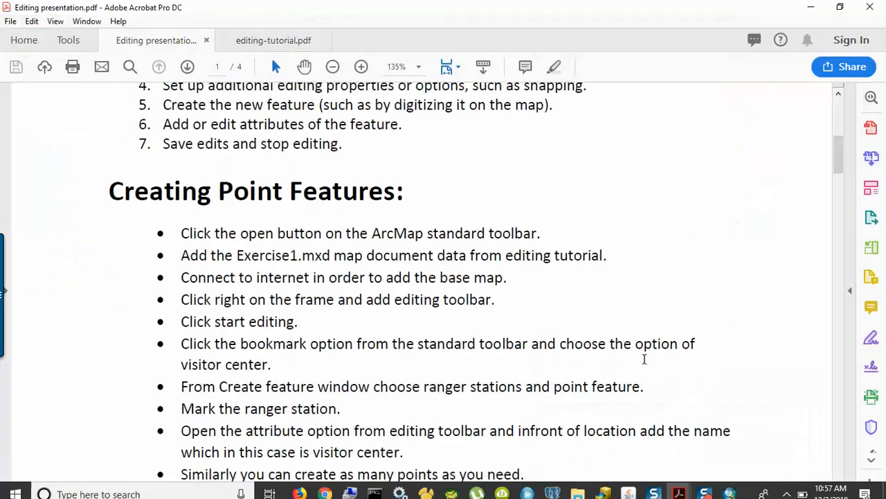
scroll(644, 358, "down", 2)
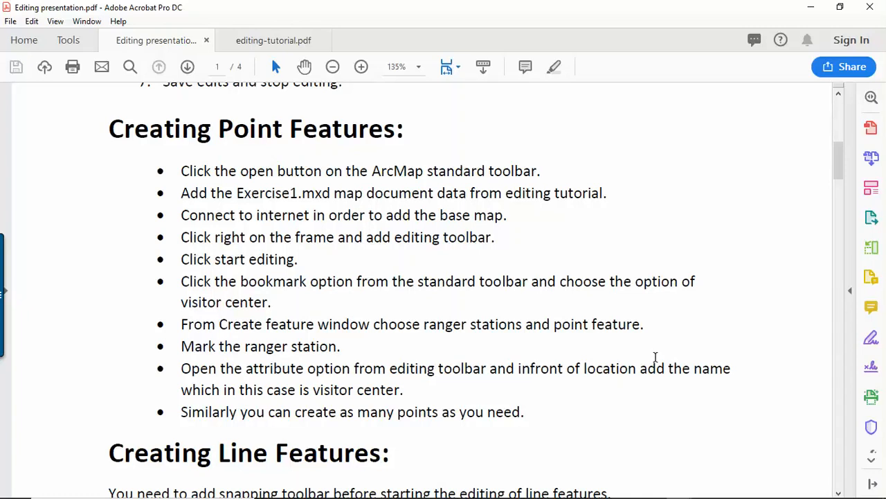
scroll(327, 268, "down", 1)
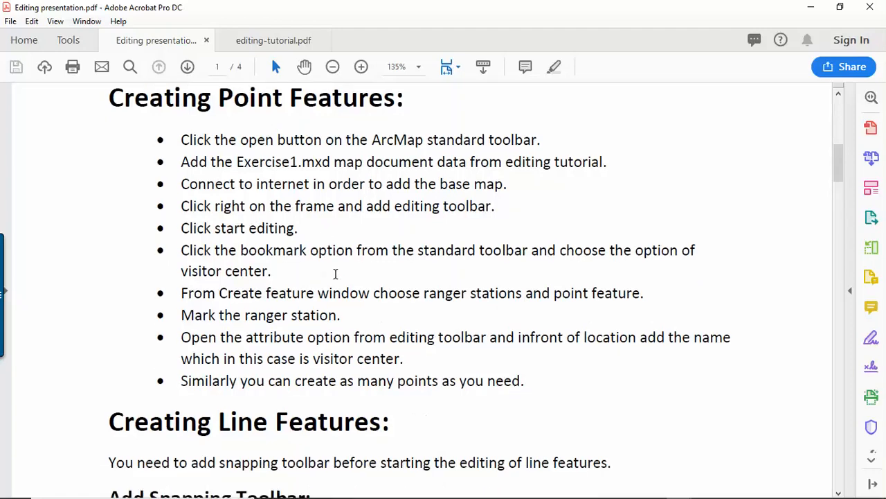
mouse_move(72, 496)
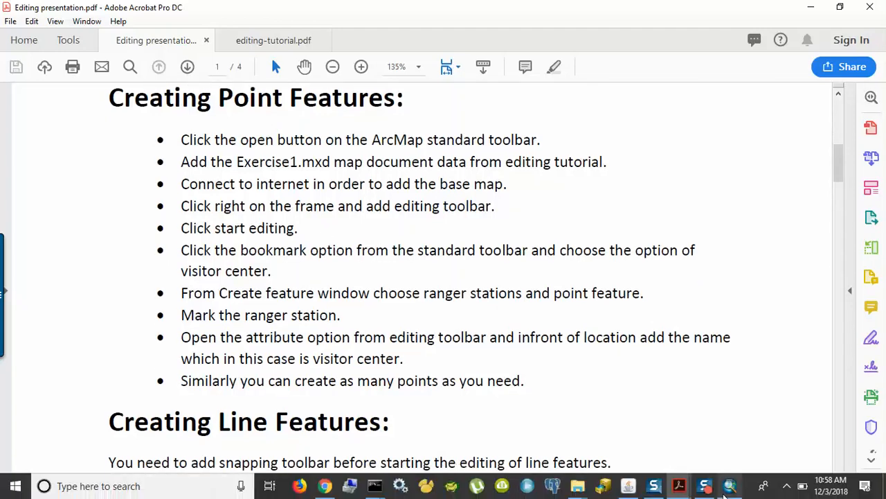
Switch back to ArcMap and check in the list of available toolbars whether Editor is enabled
left_click(730, 485)
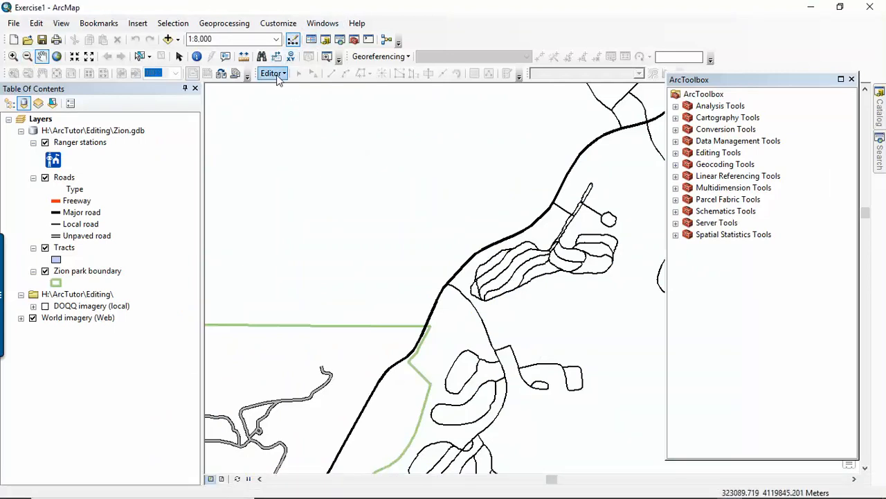
right_click(311, 146)
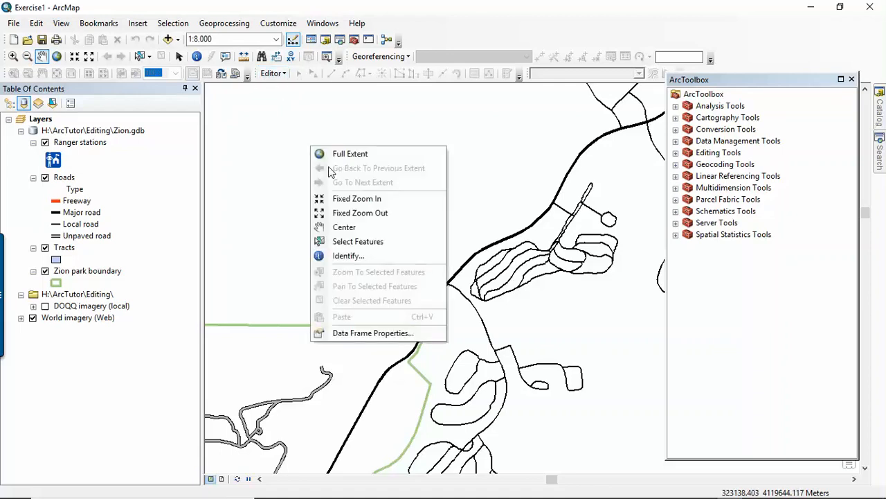
left_click(547, 19)
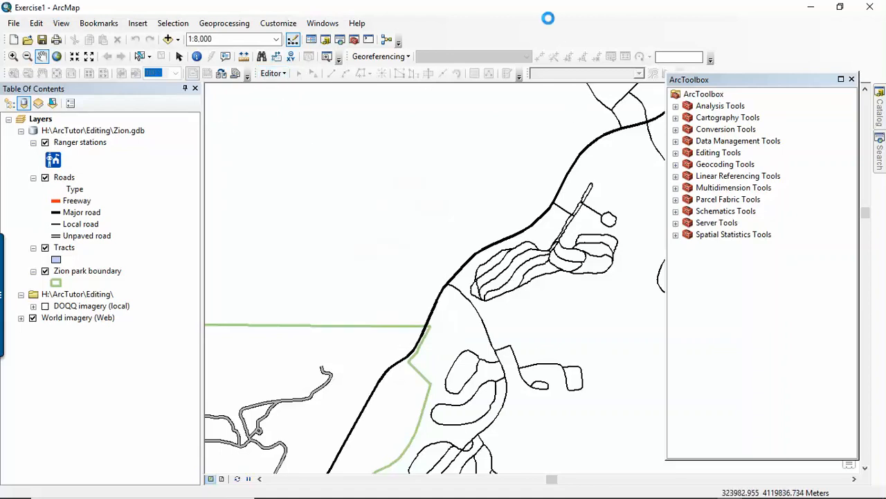
right_click(550, 23)
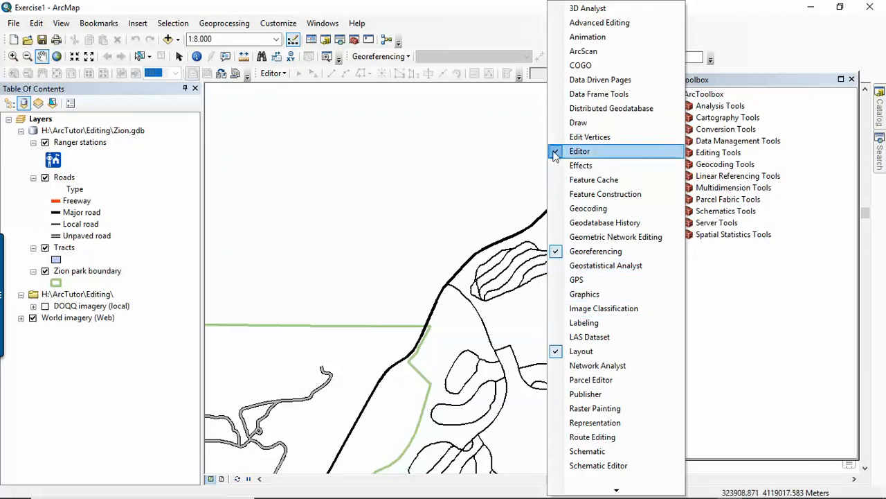
left_click(456, 23)
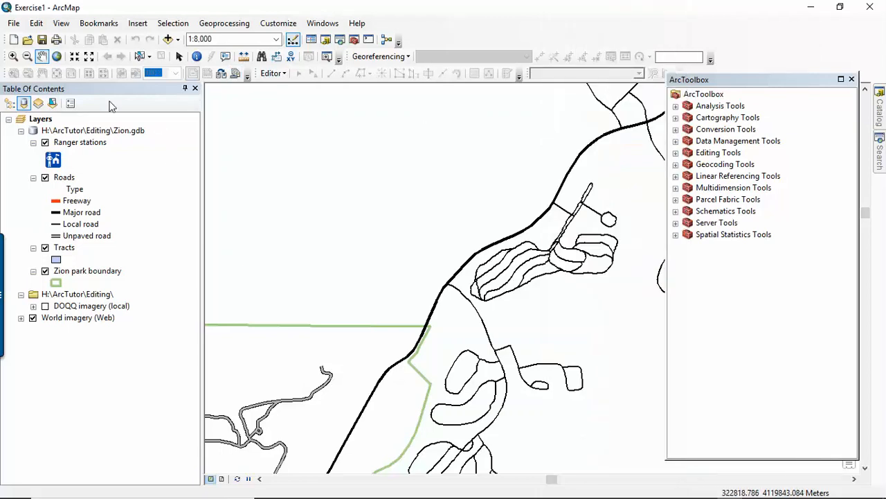
Return to the Editing presentation PDF to review the point feature instructions, and check the hidden system tray icons
mouse_move(755, 494)
mouse_move(14, 487)
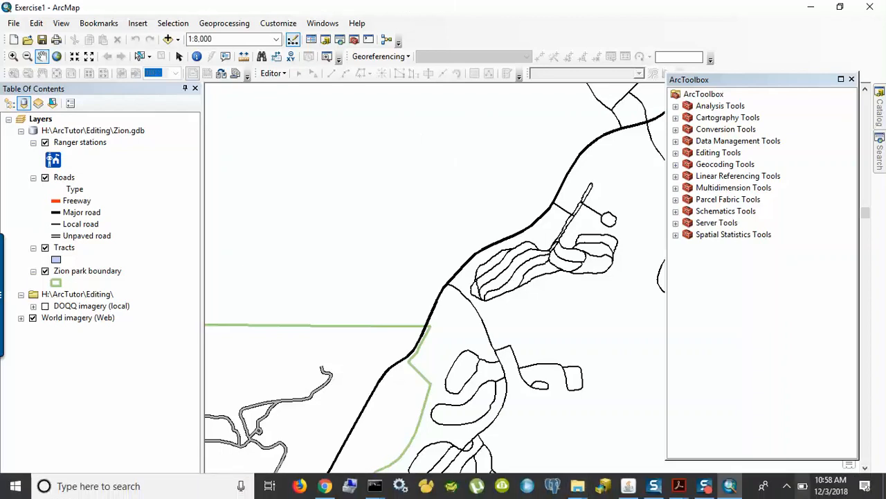
mouse_move(666, 488)
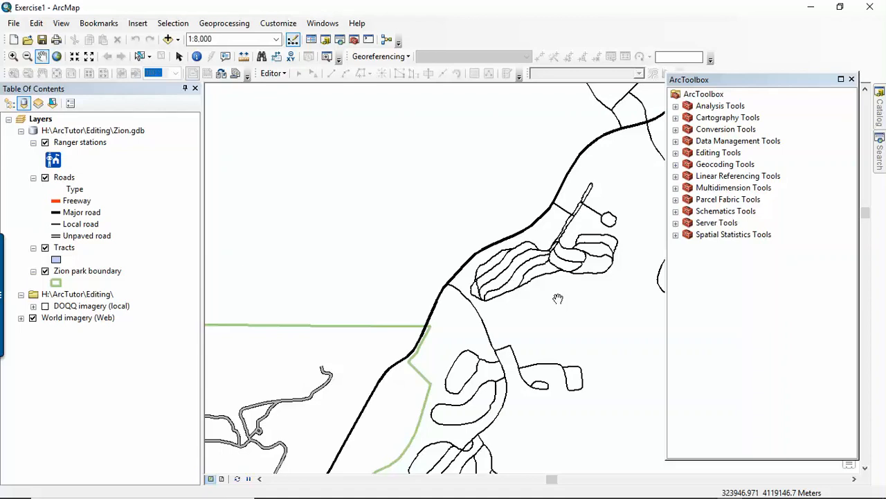
mouse_move(705, 493)
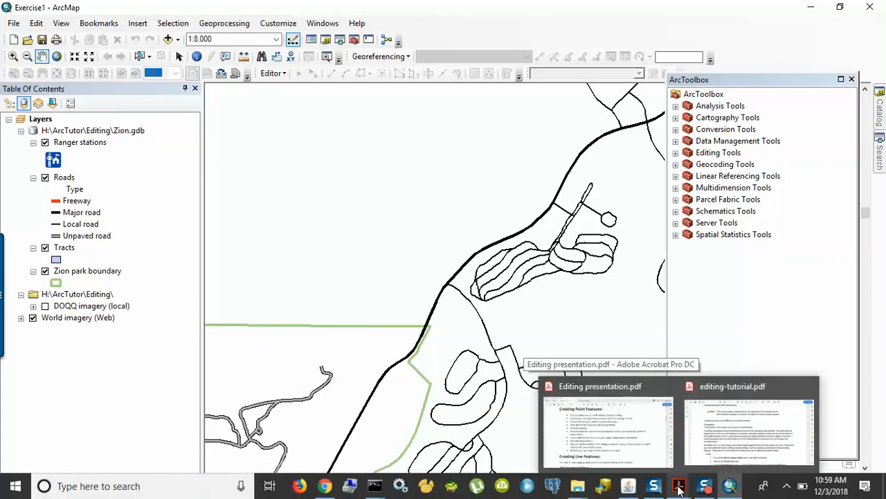
left_click(644, 433)
scroll(646, 254, "down", 1)
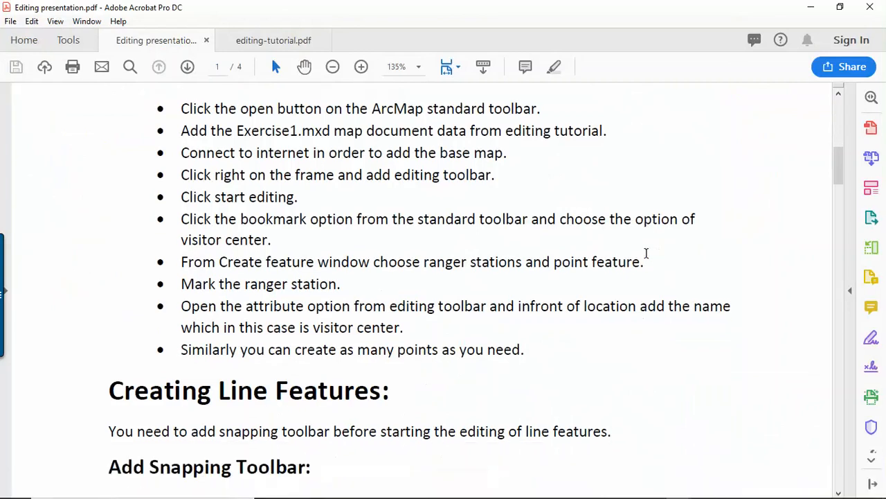
mouse_move(647, 493)
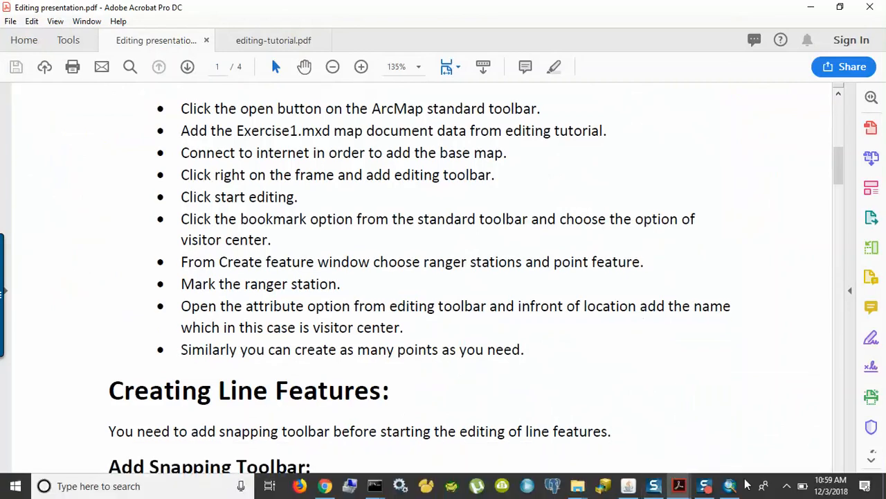
left_click(788, 486)
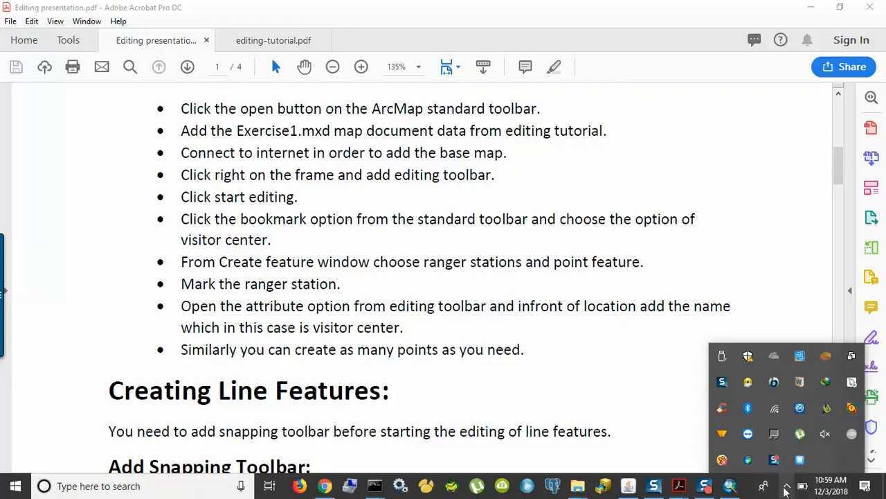
left_click(786, 488)
Switch to ArcMap, expand the World imagery (Web) layer and turn its visibility off and on again to redraw it
left_click(732, 490)
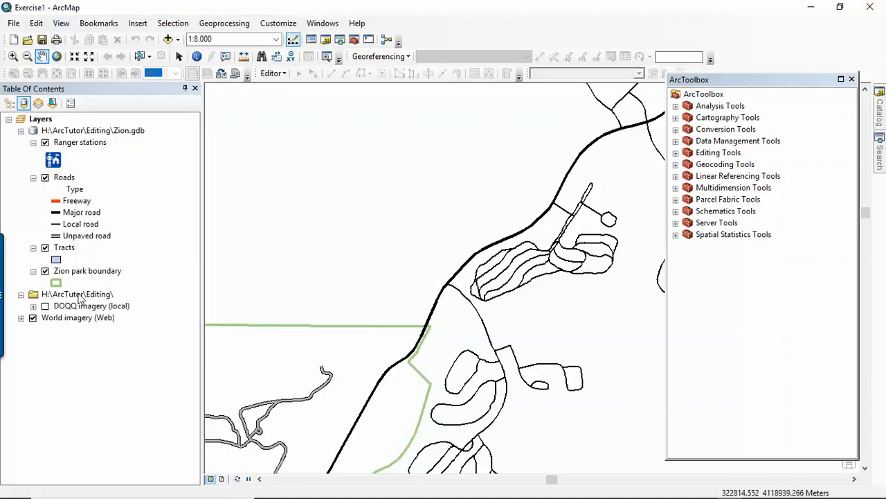
left_click(21, 318)
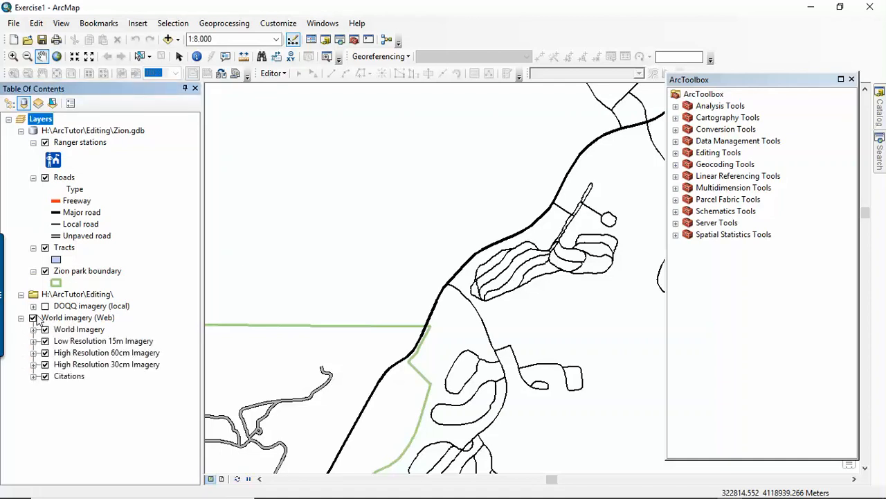
left_click(32, 318)
left_click(33, 318)
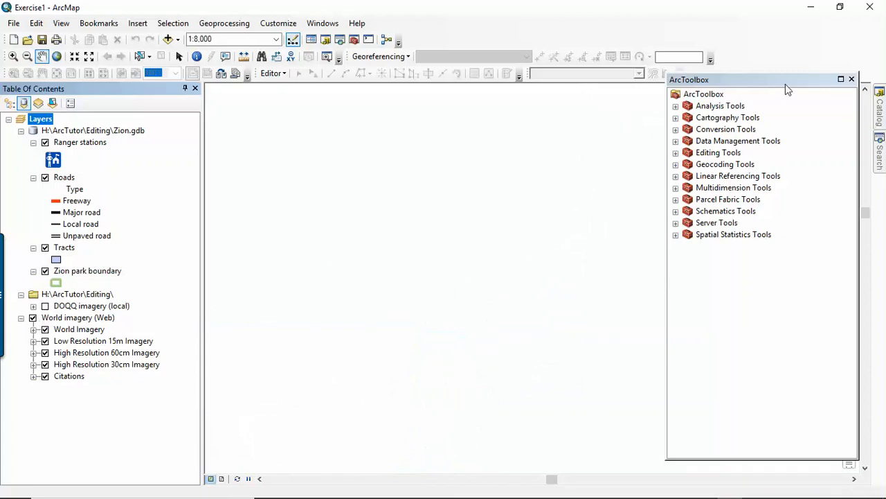
Close the ArcToolbox and Search windows so that the map area is clear for editing
left_click(851, 79)
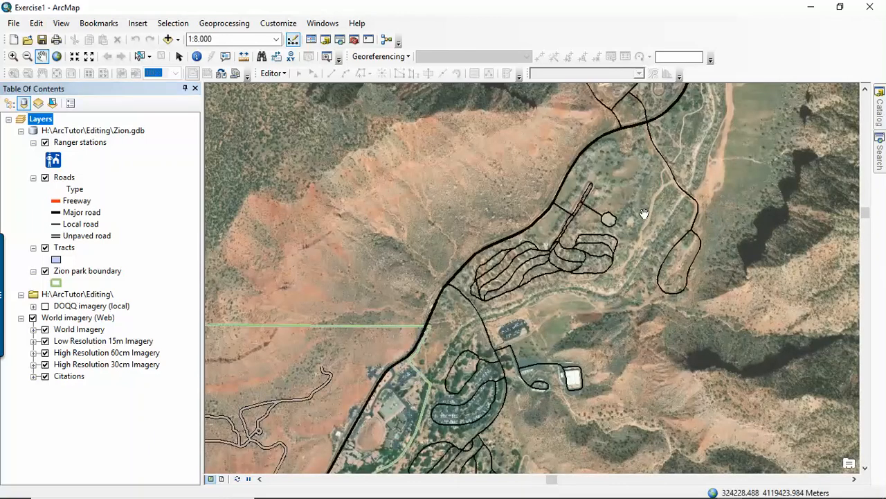
left_click(881, 106)
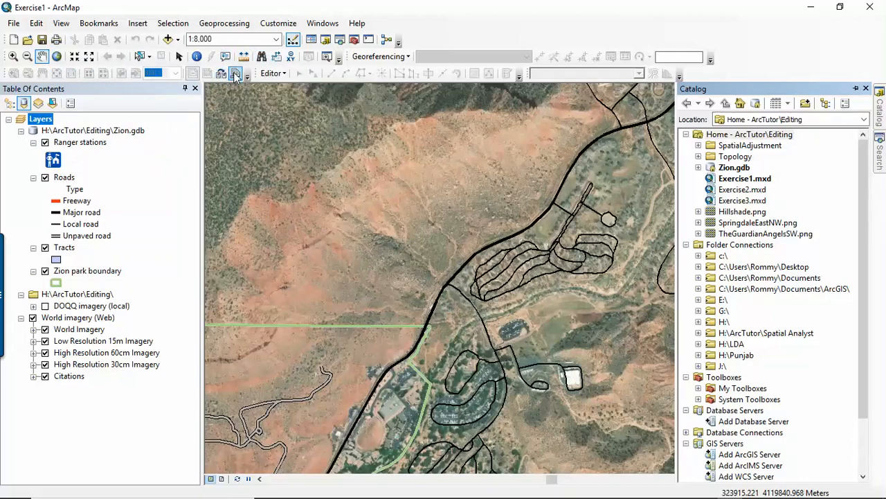
left_click(311, 43)
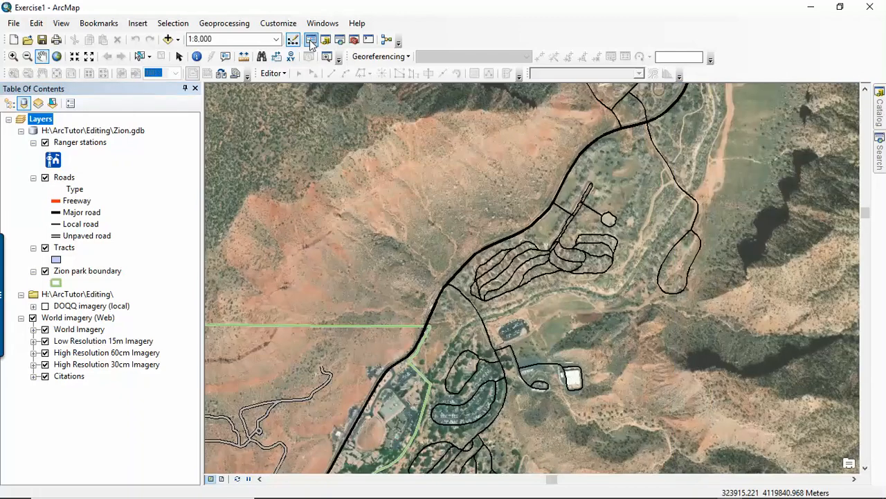
mouse_move(881, 159)
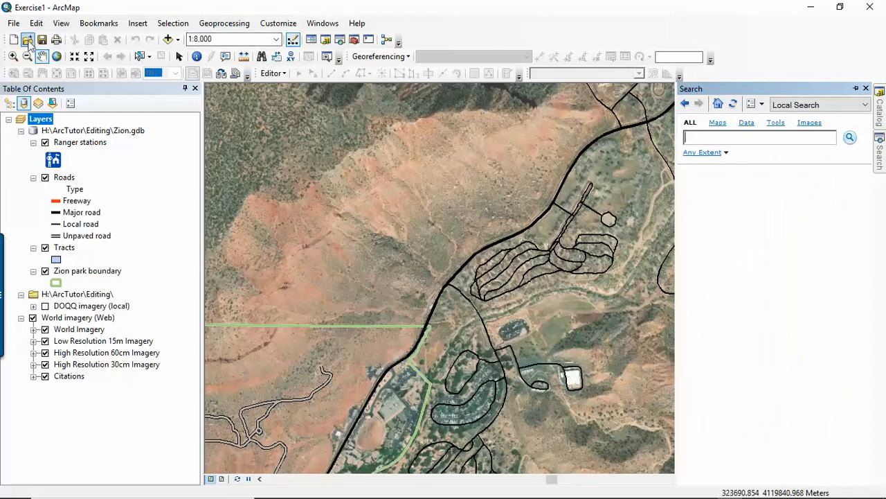
left_click(283, 74)
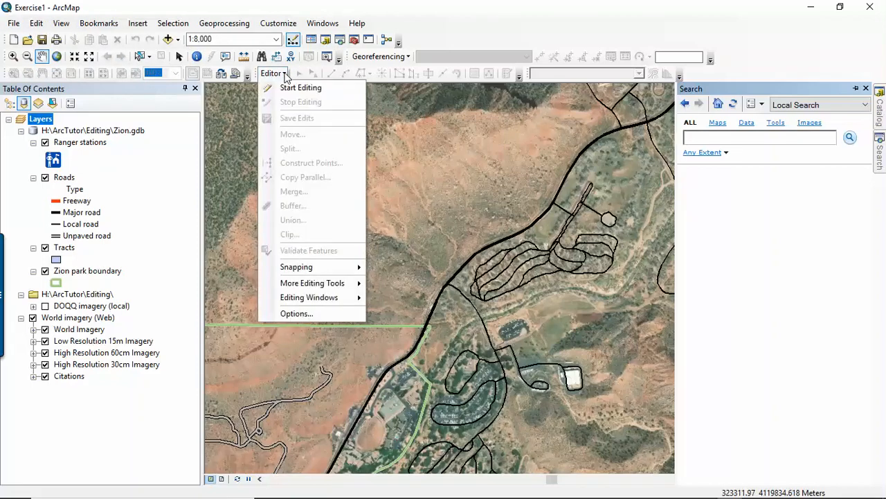
left_click(286, 74)
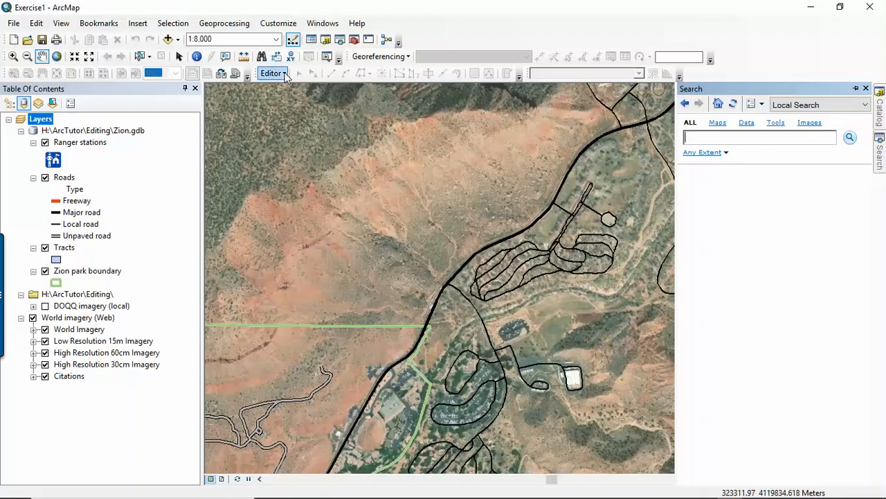
left_click(866, 89)
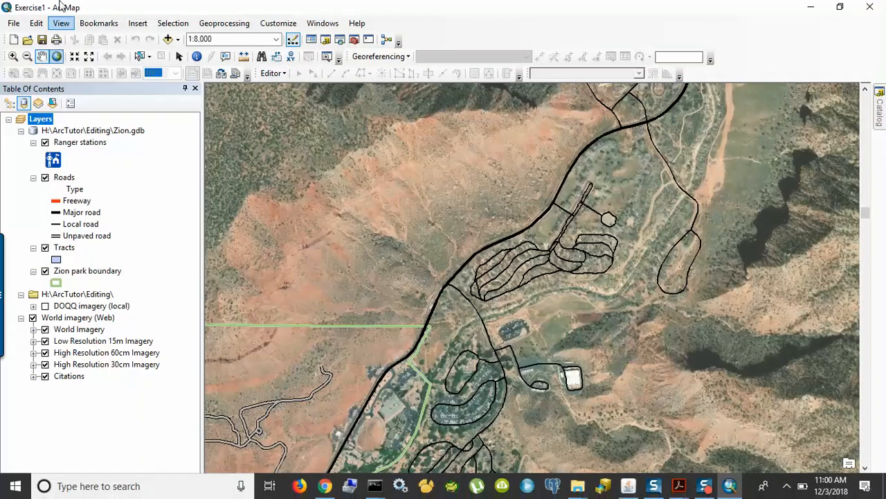
Start an edit session and open the Create Features window
left_click(285, 73)
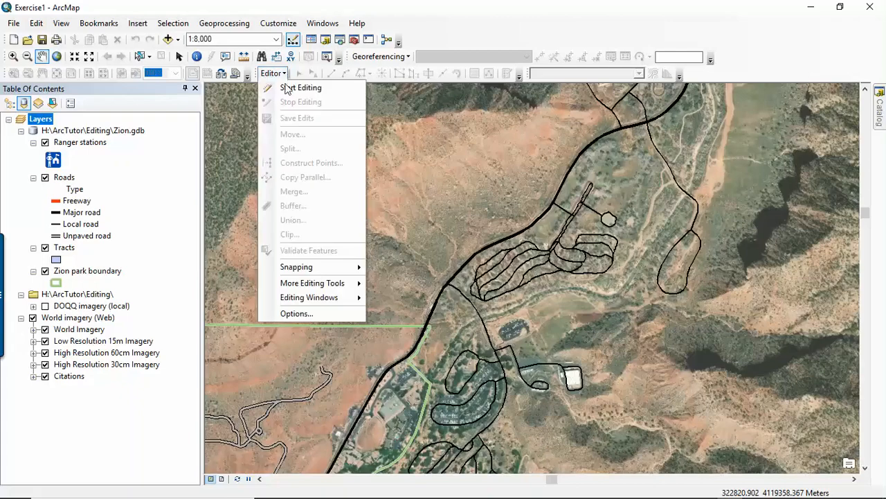
left_click(287, 87)
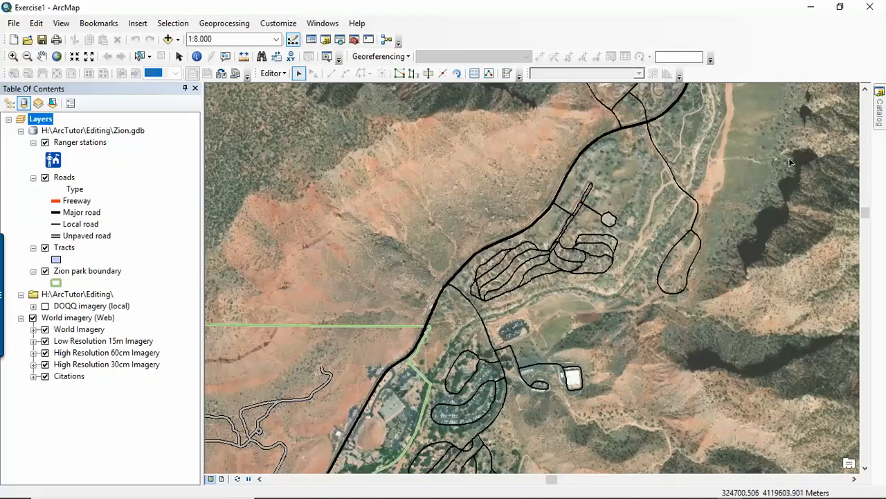
left_click(507, 74)
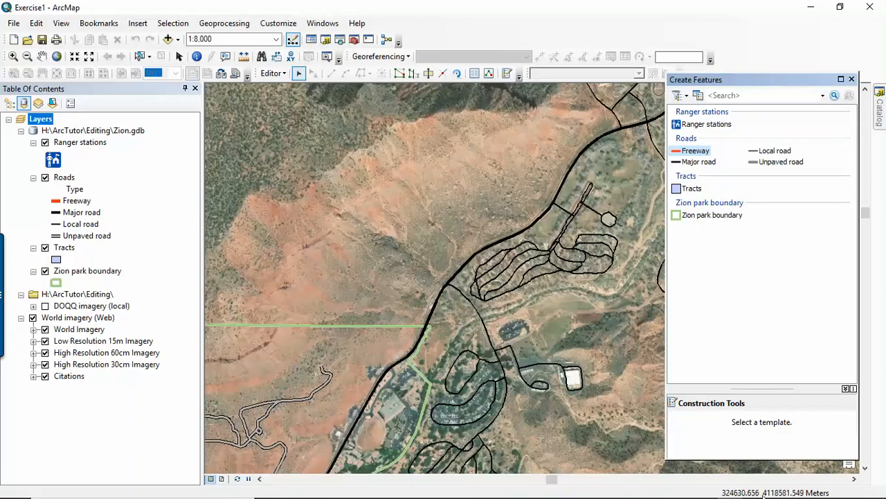
Go to the Visitor center bookmark and place a Ranger stations point on the building just east of the narrow road loop
mouse_move(728, 491)
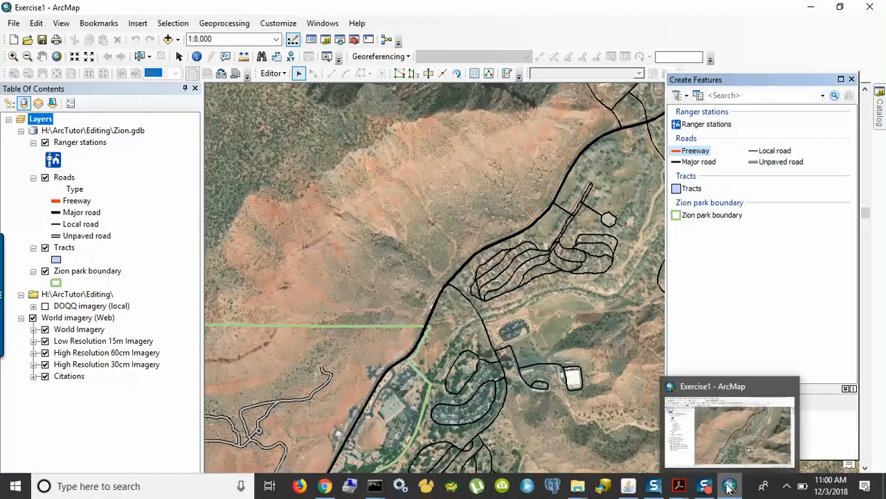
left_click(98, 23)
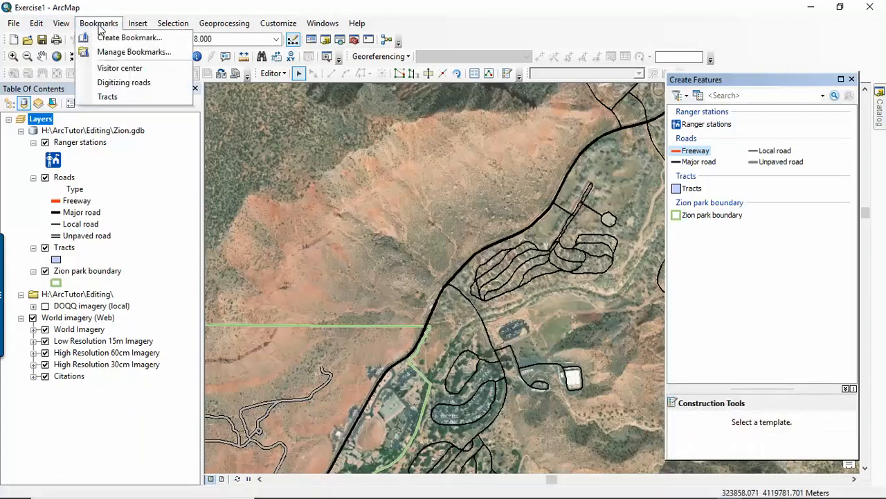
left_click(124, 68)
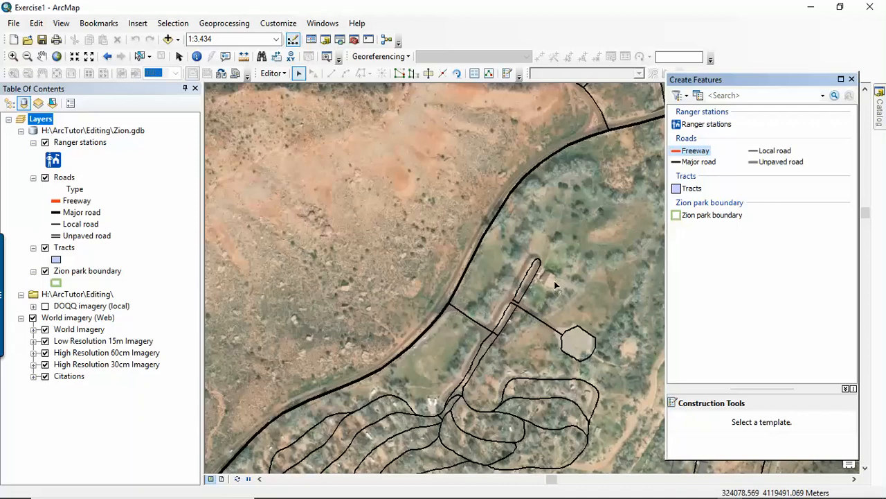
left_click(699, 126)
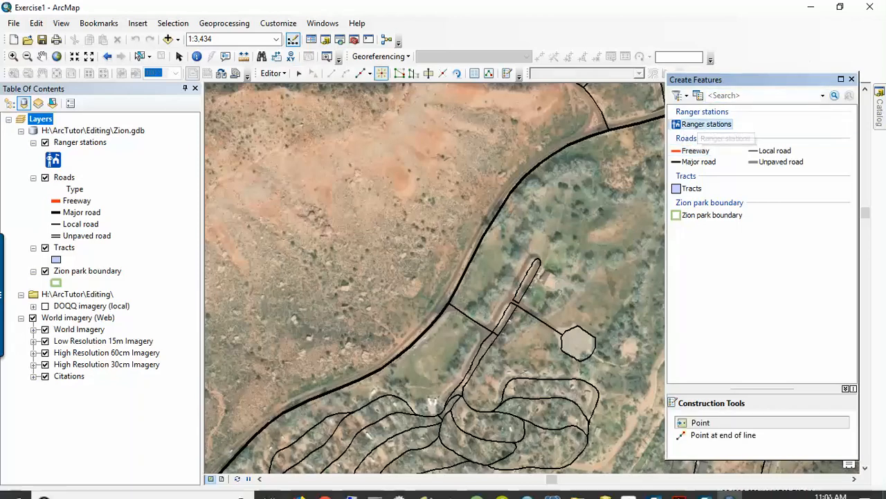
left_click(716, 424)
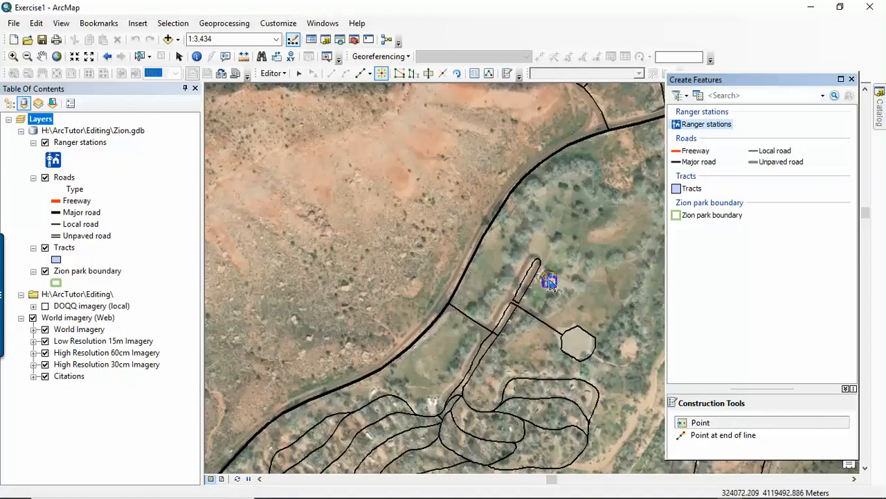
left_click(547, 281)
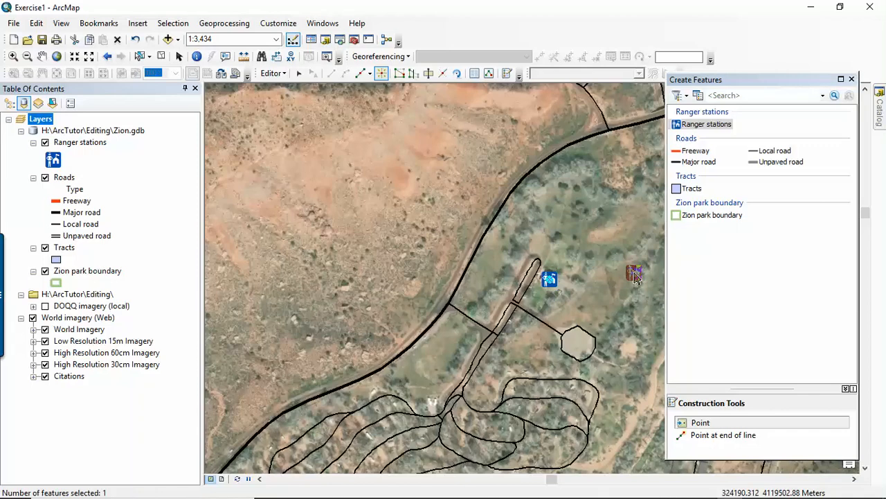
Set the Location attribute of the new ranger station point to "Visitor center"
left_click(475, 76)
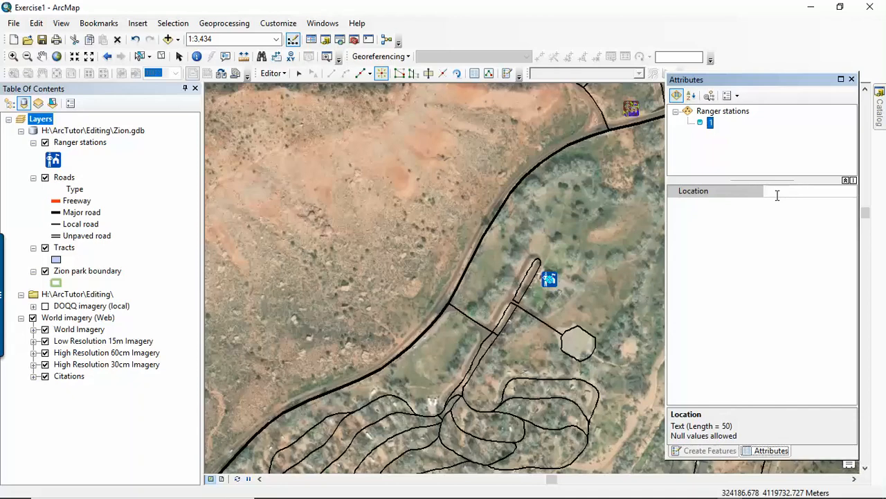
left_click(779, 194)
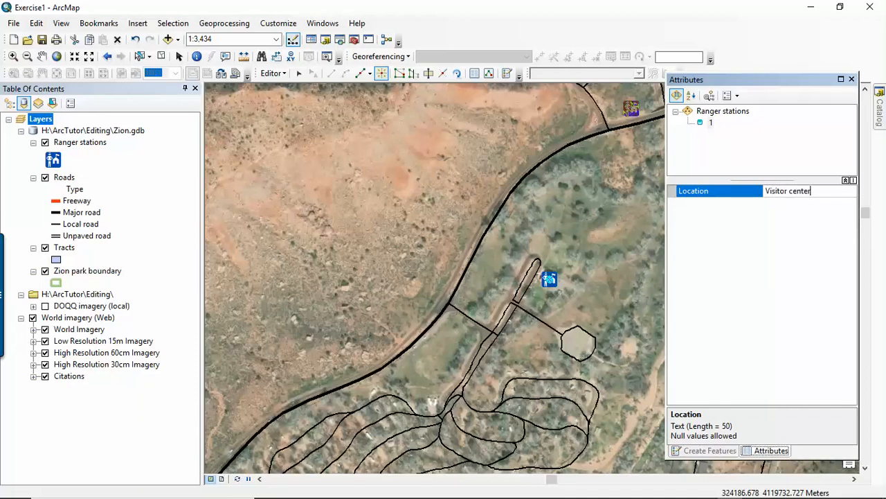
key("Return")
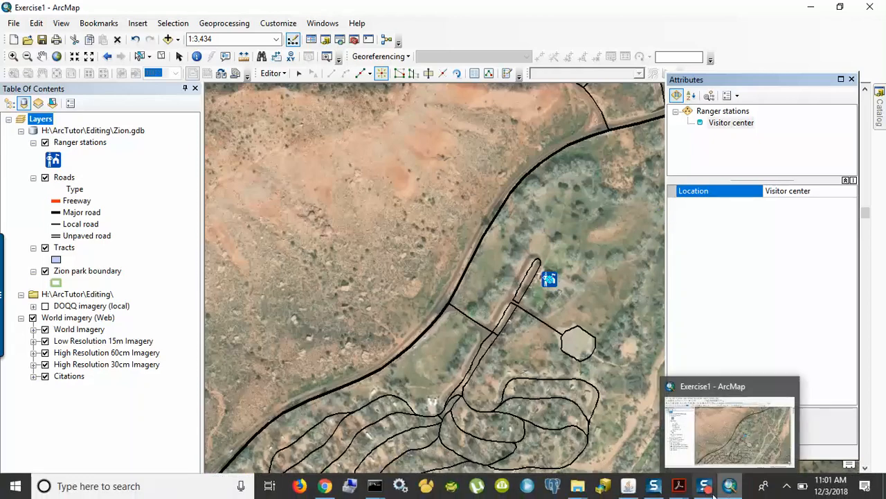
Switch to the Editing presentation PDF in Adobe Acrobat and read the Creating Line Features and Add Snapping Toolbar instructions
mouse_move(677, 490)
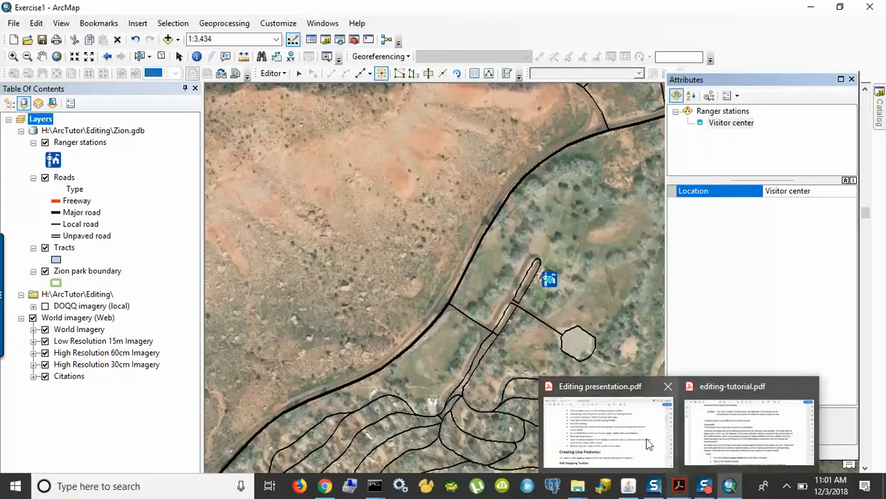
left_click(628, 424)
scroll(600, 269, "down", 2)
scroll(599, 269, "down", 8)
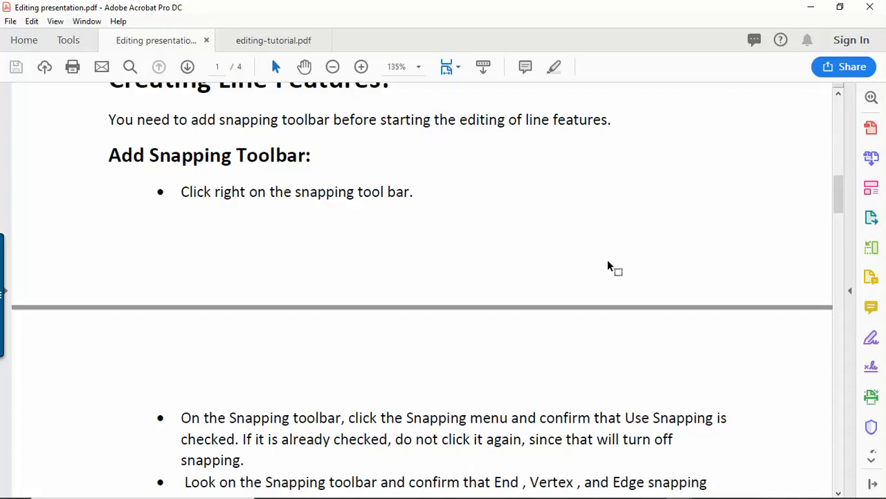
scroll(599, 272, "down", 1)
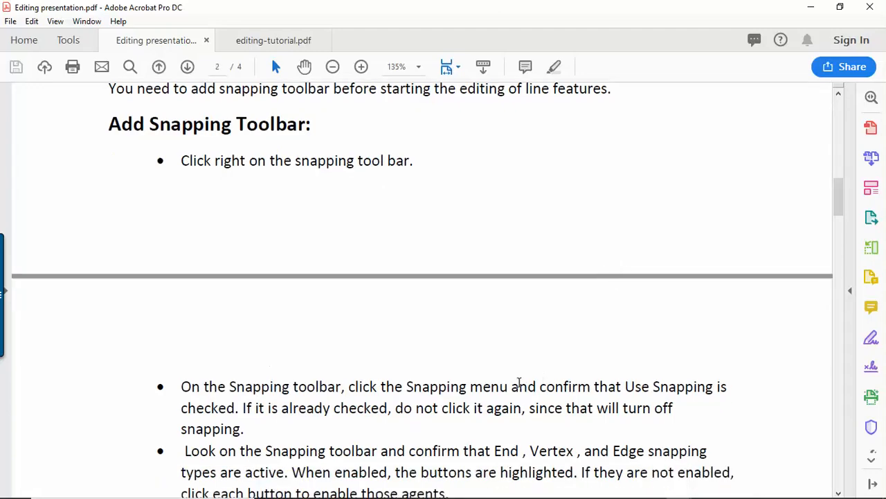
Switch back to ArcMap, show the Snapping toolbar and leave it floating undocked above the map
left_click(729, 486)
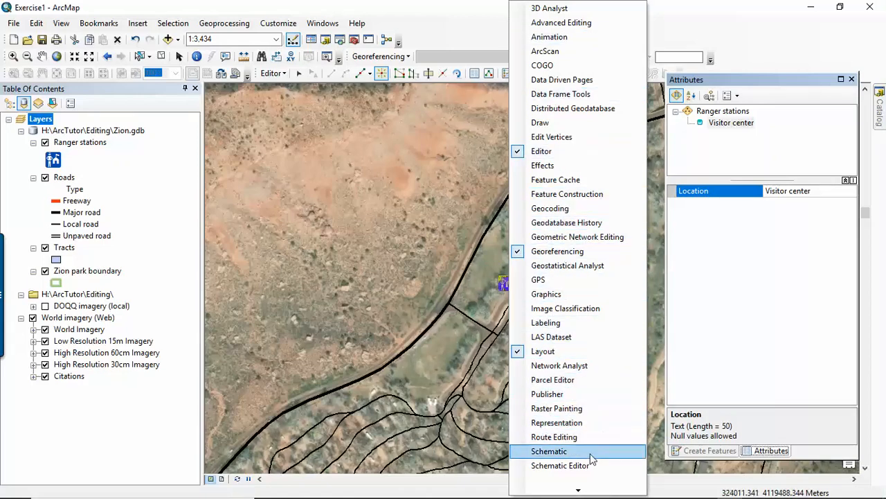
mouse_move(579, 490)
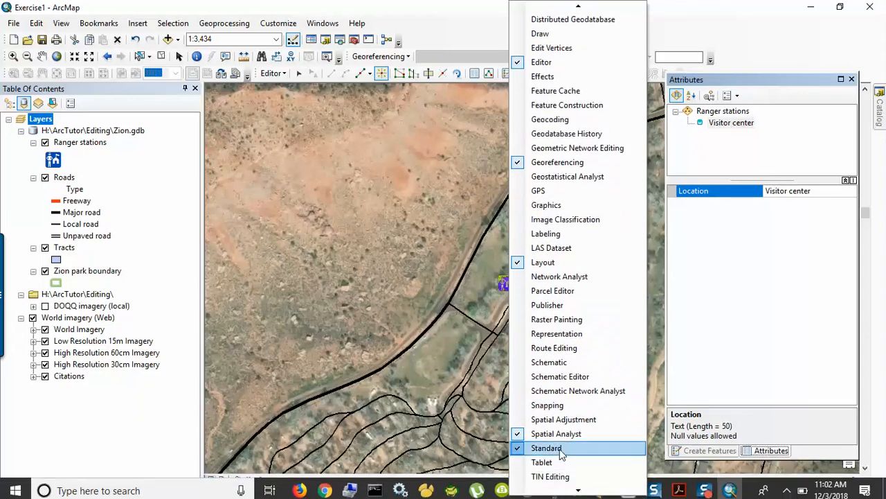
left_click(543, 407)
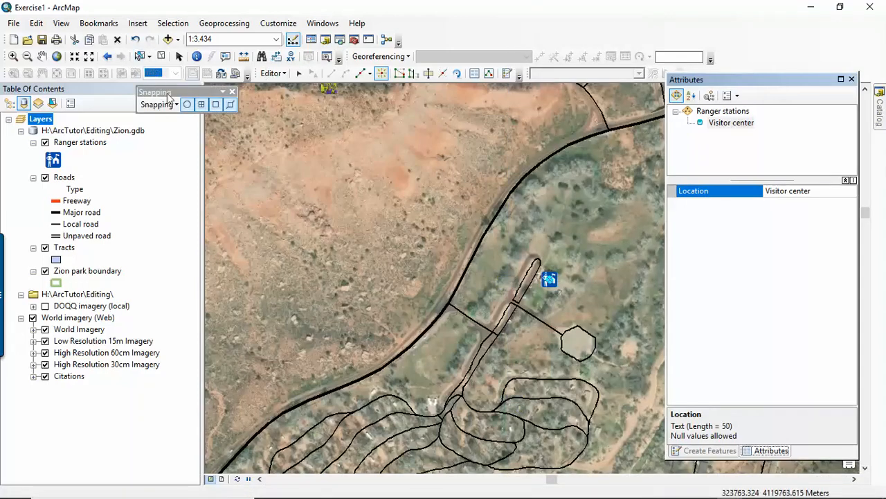
left_click_drag(173, 92, 305, 74)
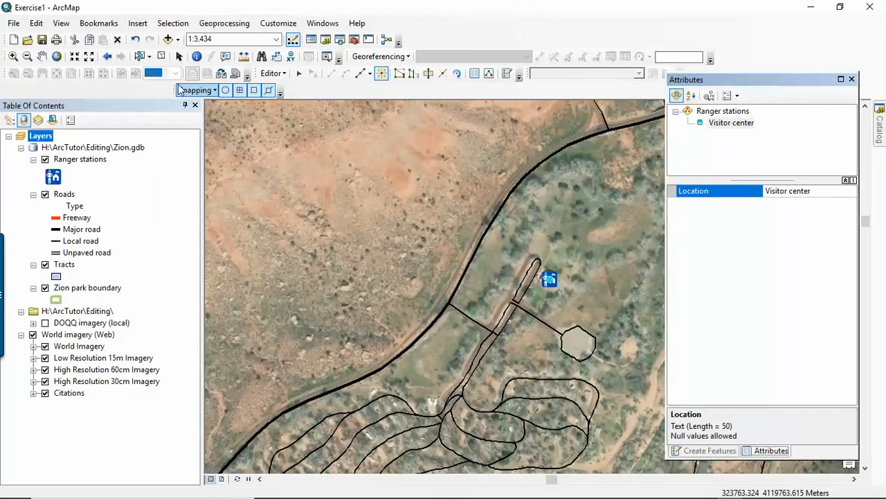
left_click_drag(175, 86, 484, 16)
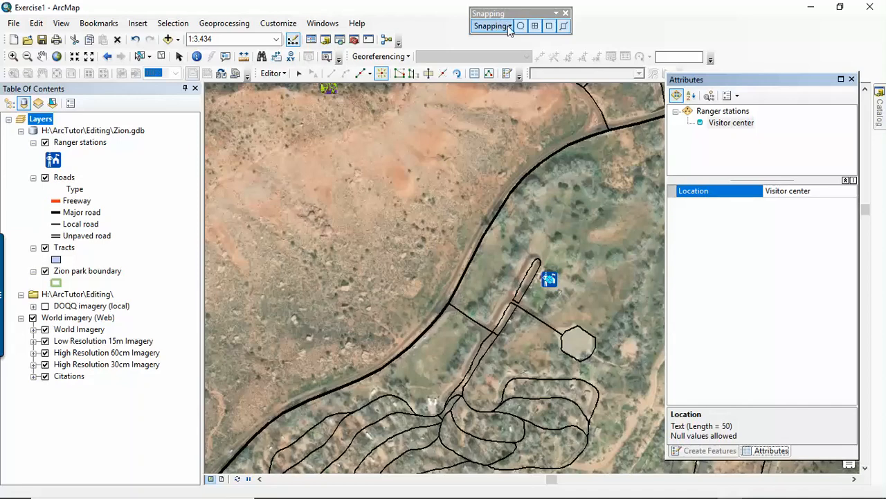
Check whether Use Snapping is enabled in the snapping settings
left_click(504, 26)
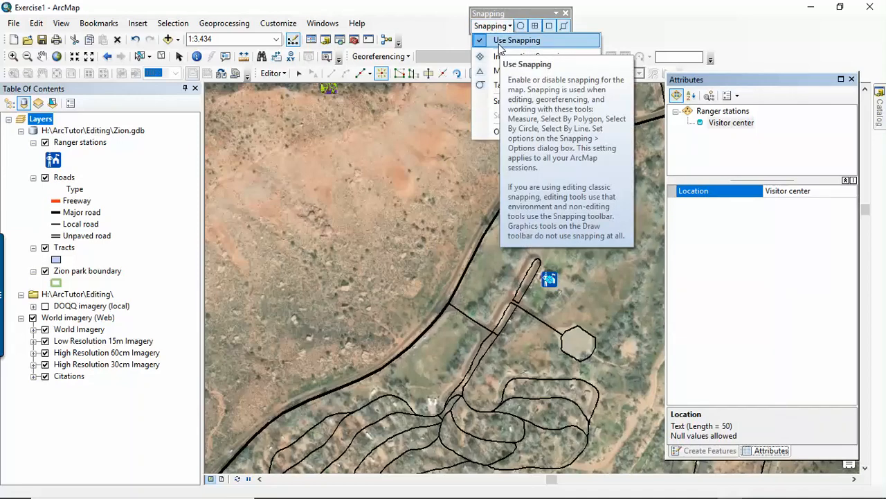
left_click(507, 27)
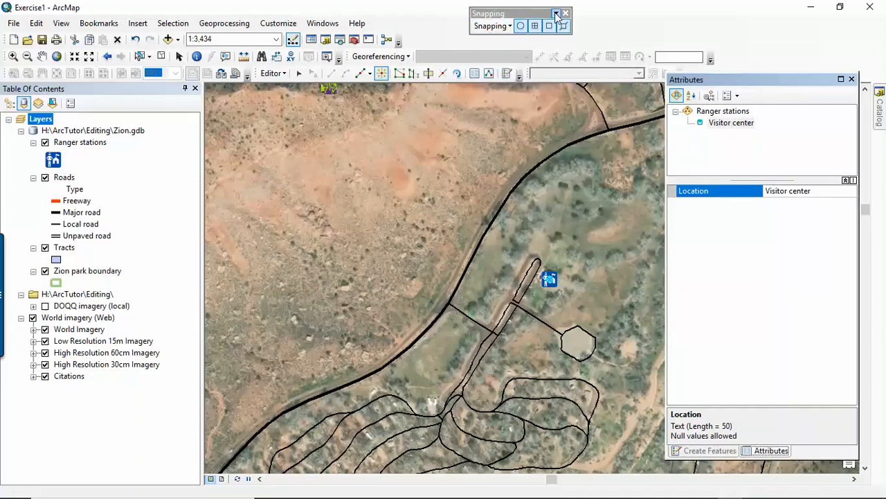
left_click(509, 26)
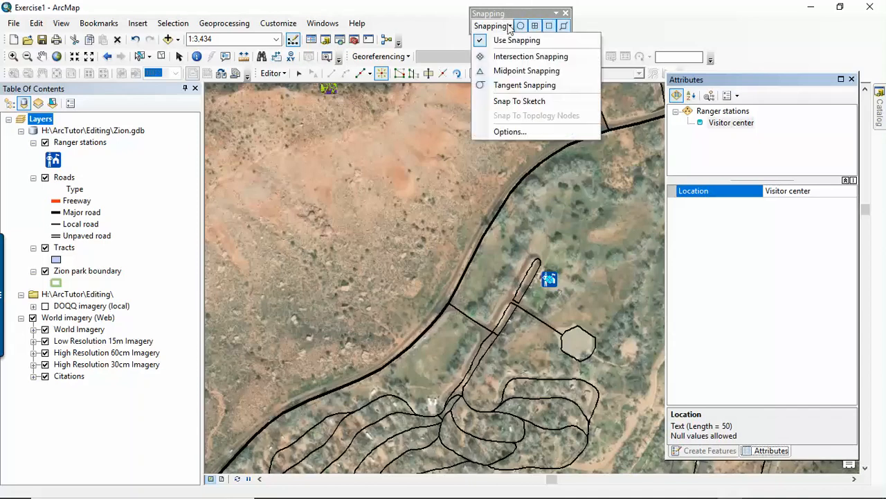
left_click(509, 26)
Turn on the Background option for snap tips in the Snapping Options and apply it
left_click(509, 26)
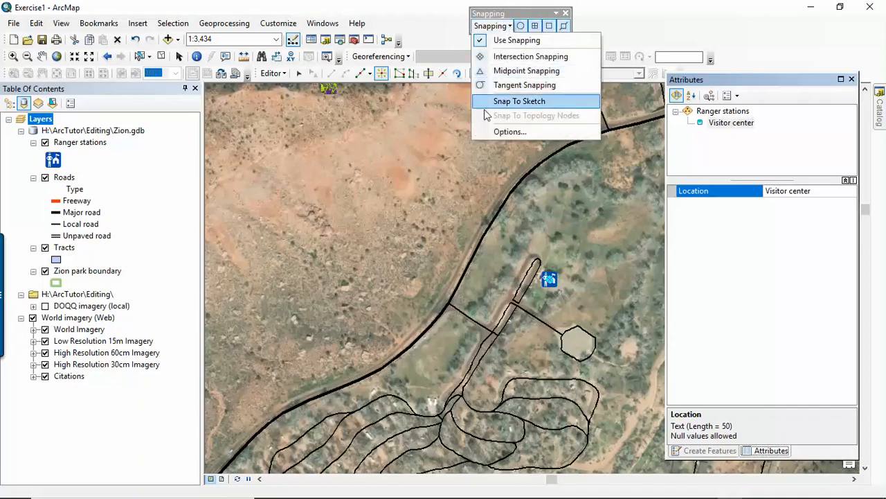
left_click(509, 133)
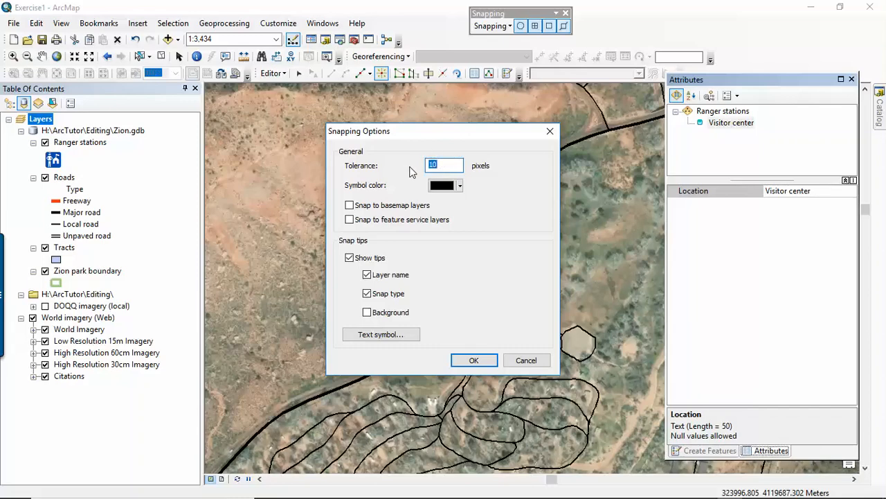
left_click(367, 314)
left_click(476, 361)
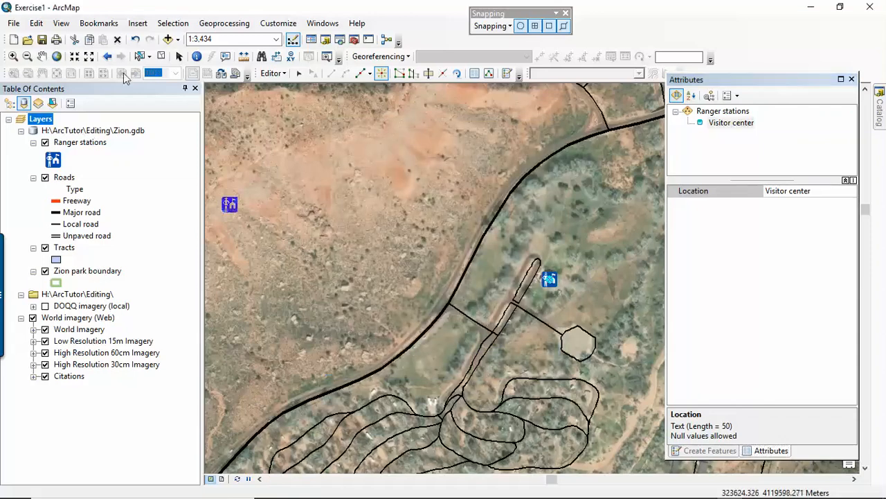
Zoom the map to the Digitizing roads bookmark
left_click(101, 24)
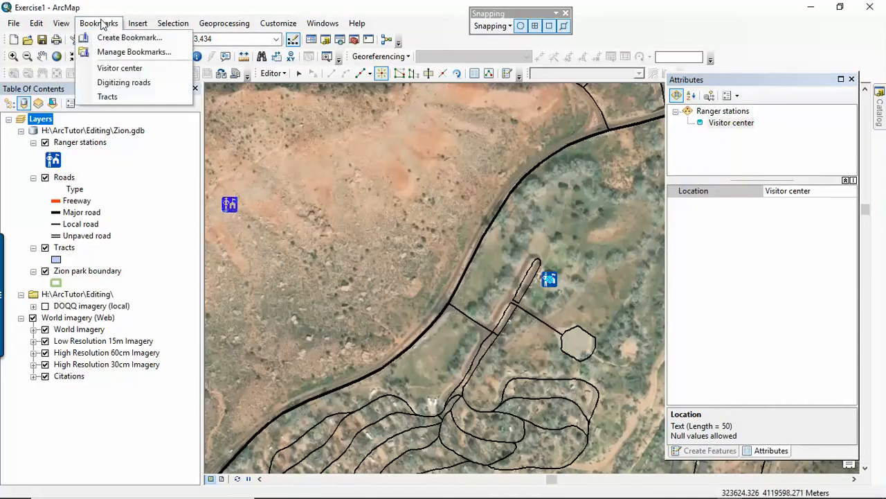
left_click(131, 85)
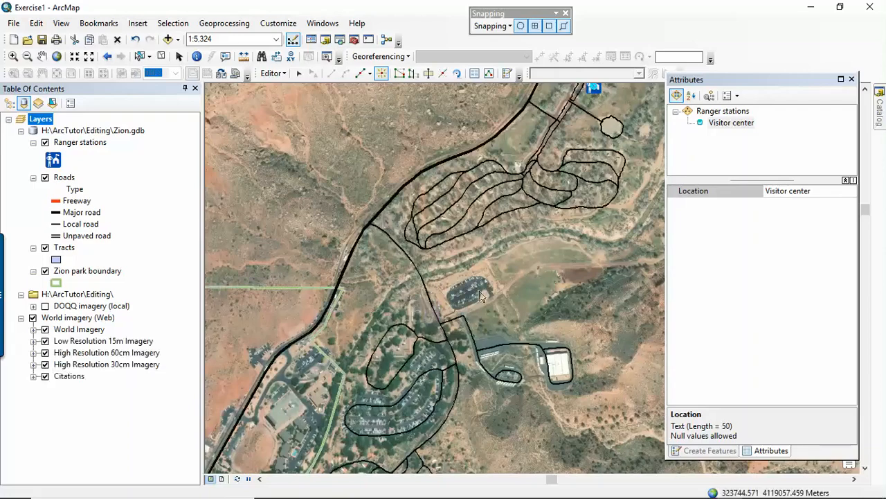
Switch to the Editing presentation PDF and read the snapping setup and Creating Line Feature instructions
mouse_move(628, 473)
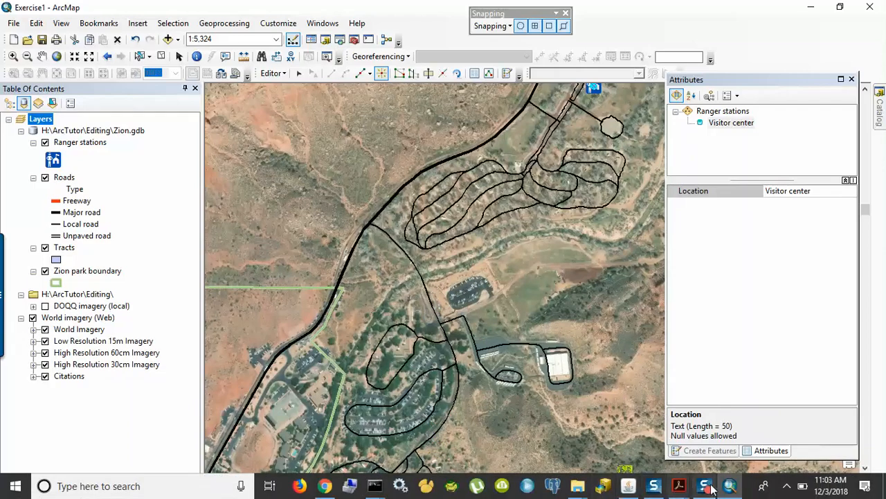
mouse_move(677, 489)
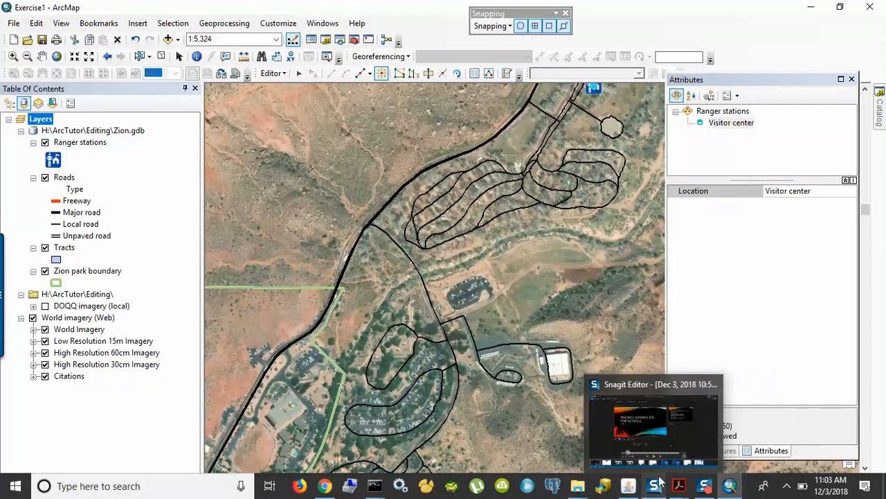
left_click(618, 445)
scroll(519, 287, "down", 3)
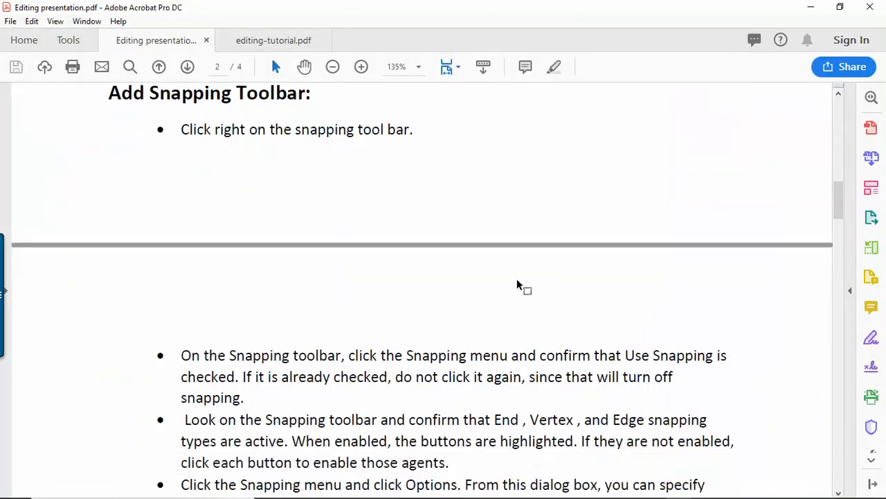
scroll(516, 279, "down", 4)
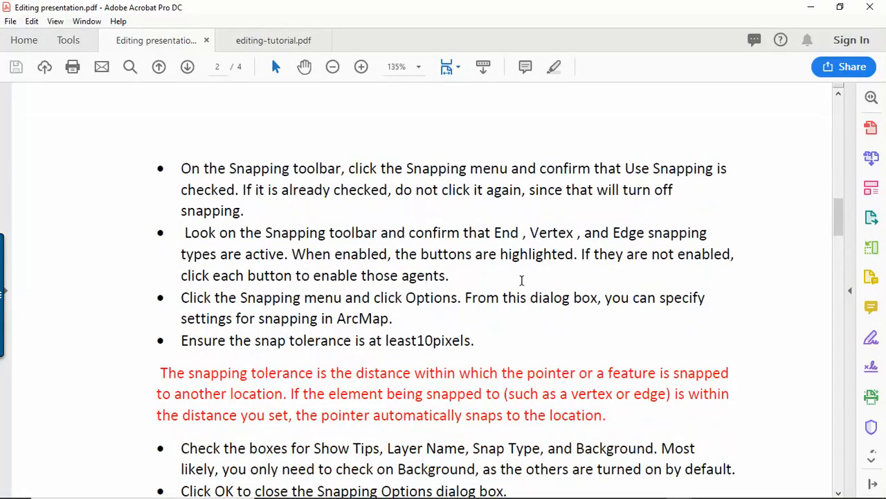
scroll(522, 283, "down", 1)
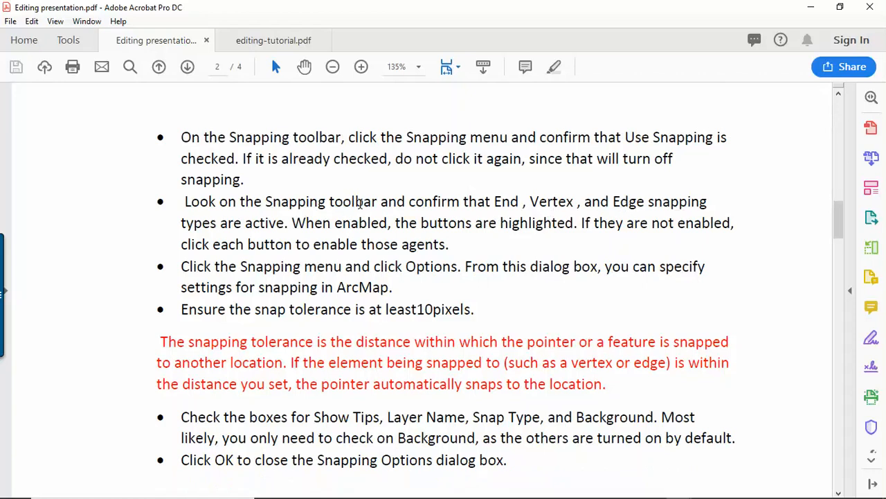
scroll(359, 204, "down", 1)
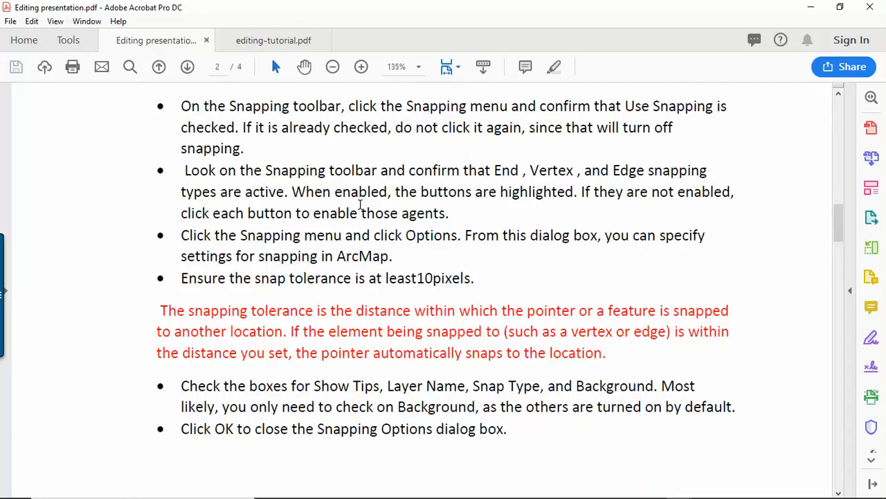
scroll(359, 205, "down", 1)
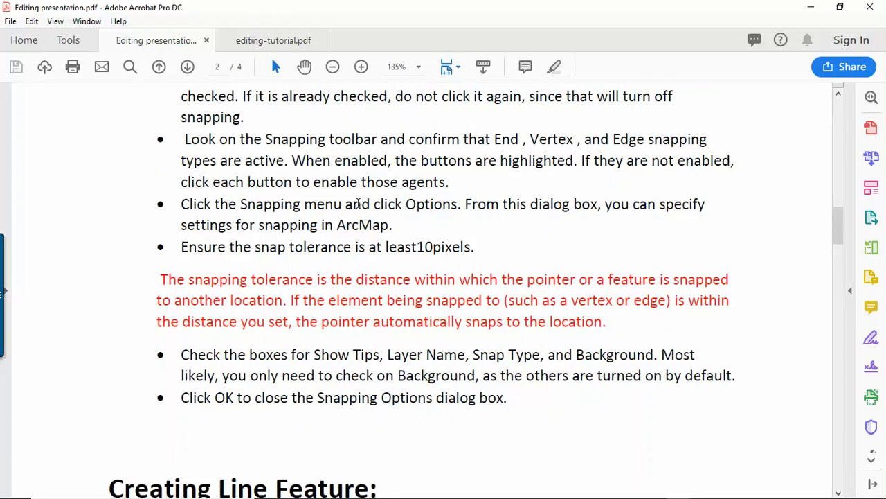
scroll(328, 216, "down", 1)
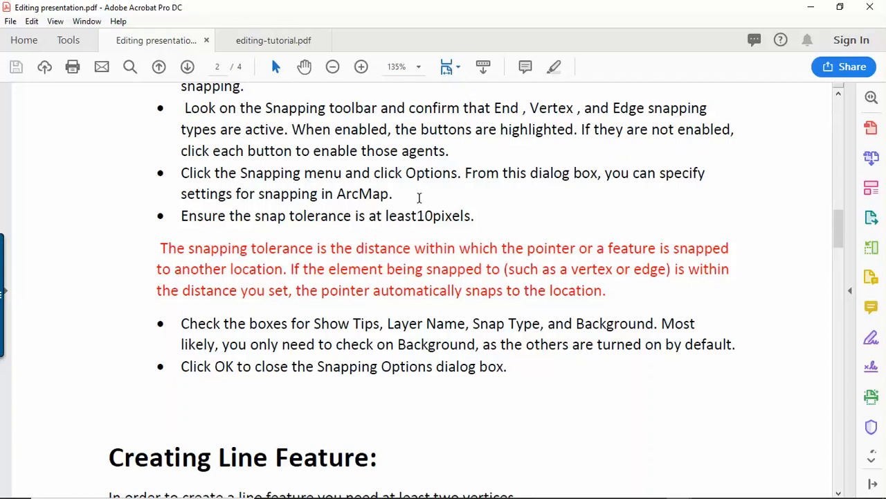
scroll(420, 200, "down", 2)
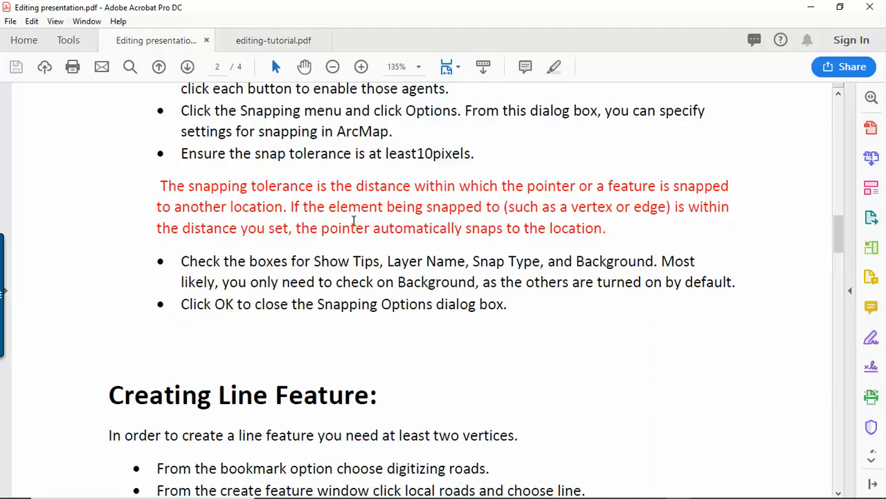
scroll(351, 227, "down", 2)
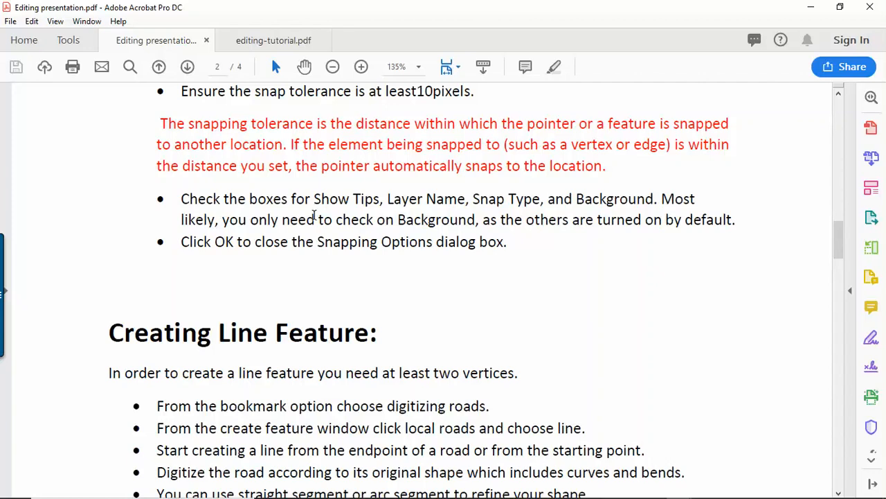
scroll(308, 201, "down", 1)
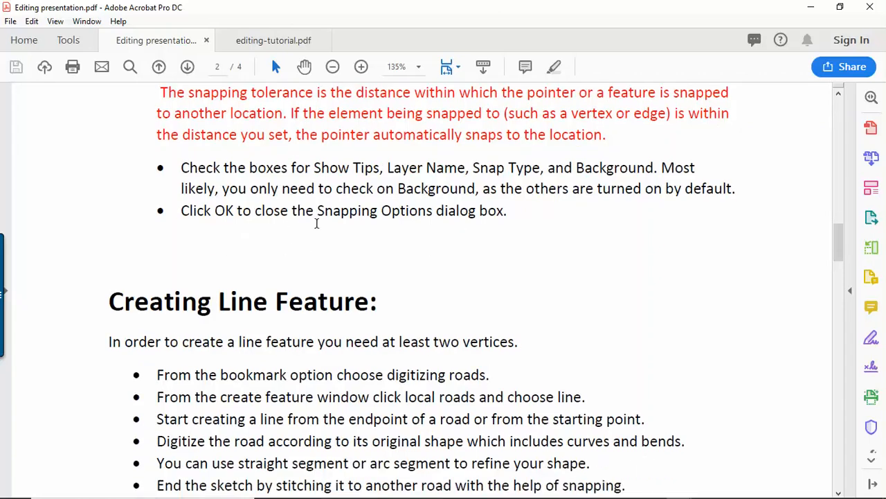
scroll(315, 232, "down", 3)
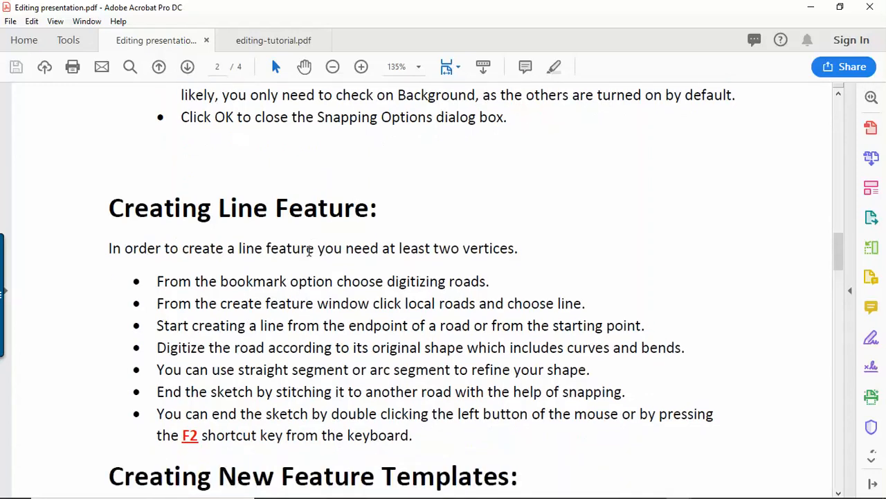
Switch back to ArcMap, close the attributes, and choose the Local road feature template with the Line construction tool
mouse_move(482, 496)
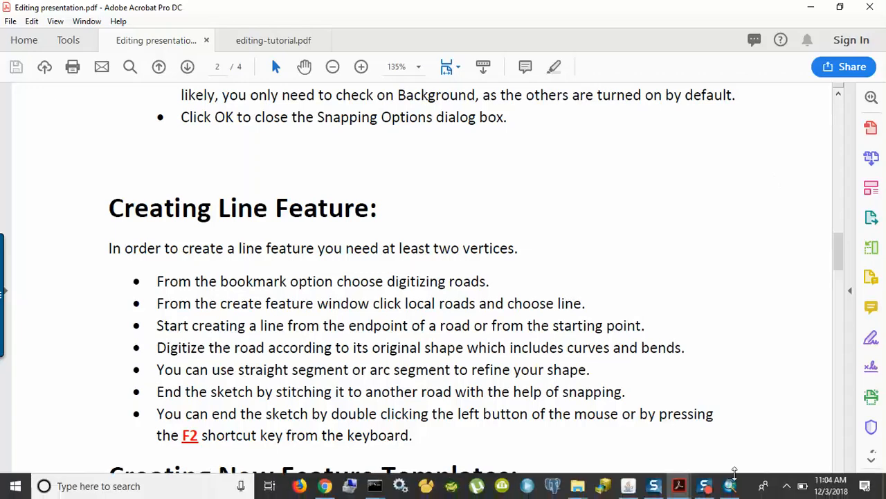
left_click(732, 488)
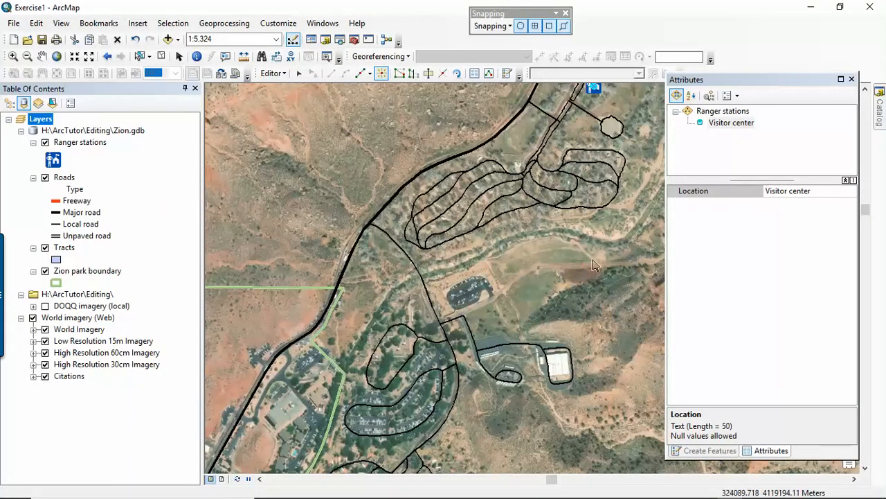
scroll(496, 314, "up", 1)
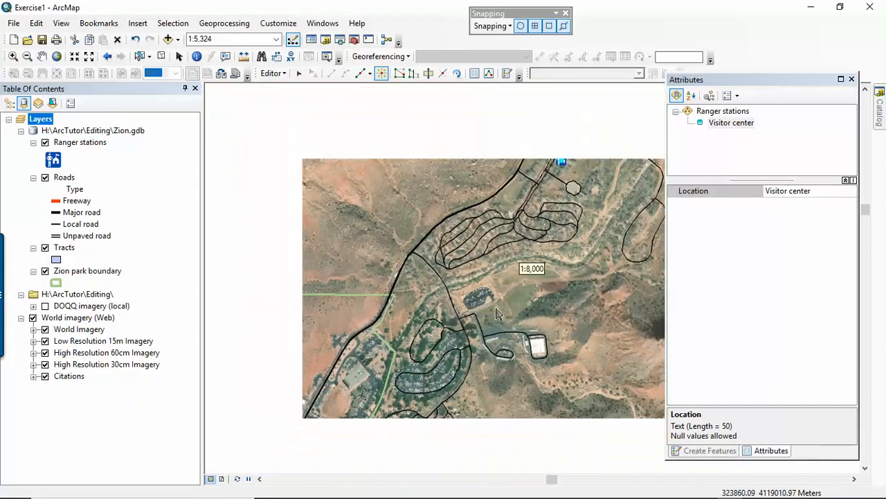
scroll(495, 311, "down", 1)
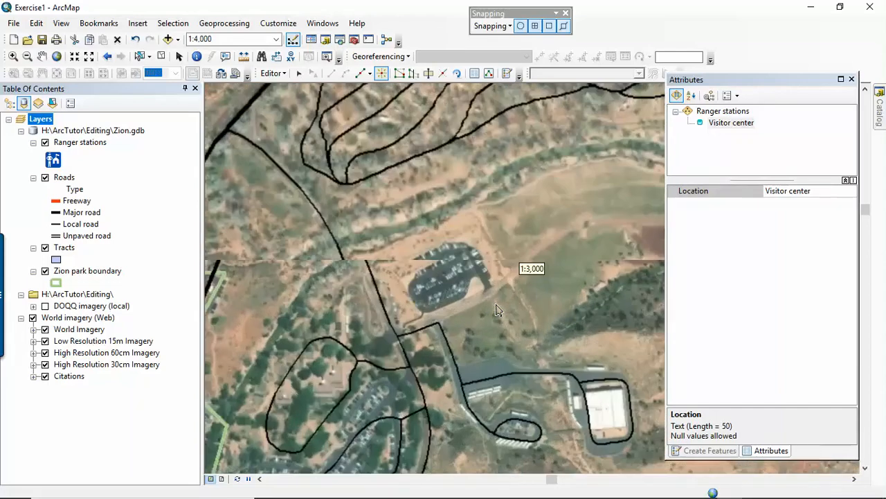
scroll(496, 312, "down", 1)
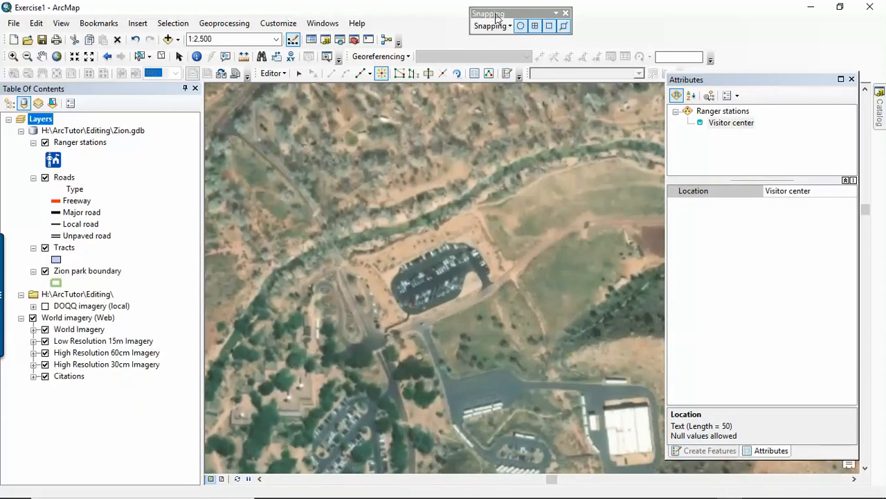
left_click(851, 79)
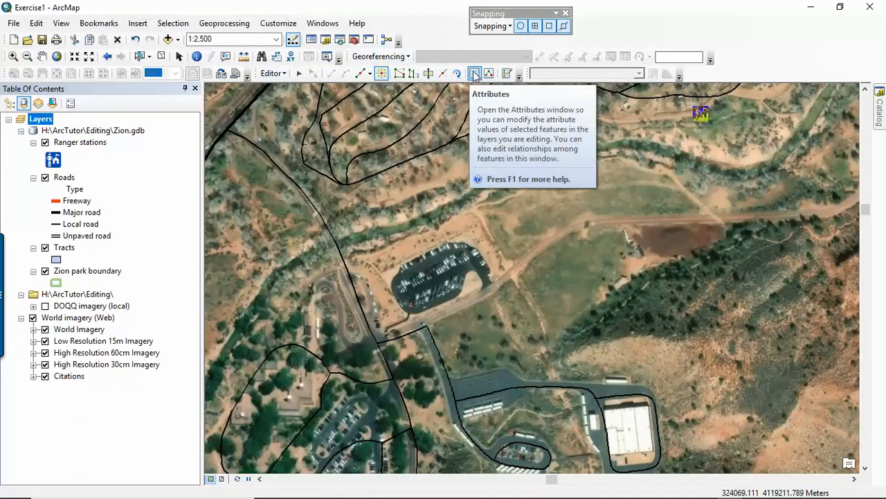
left_click(509, 73)
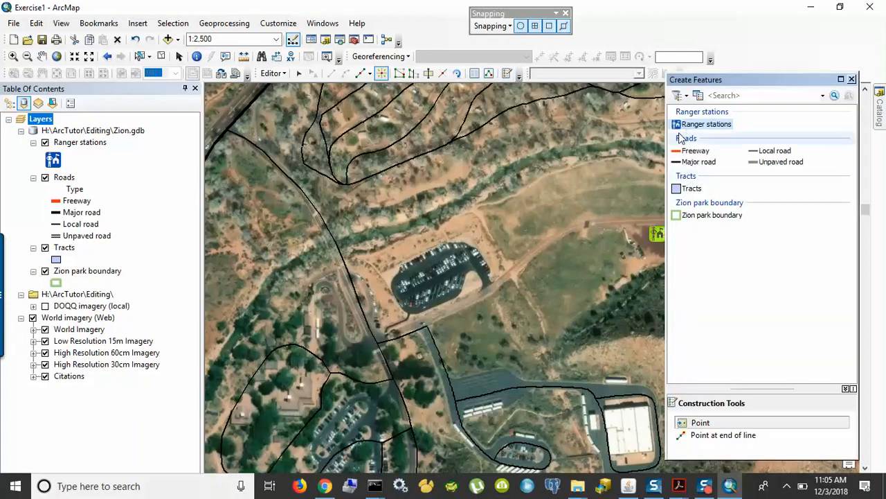
left_click(762, 151)
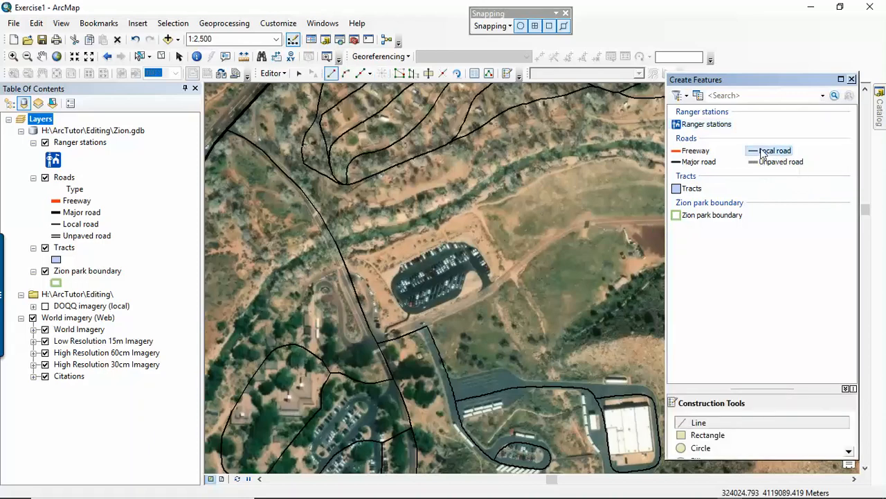
left_click(699, 424)
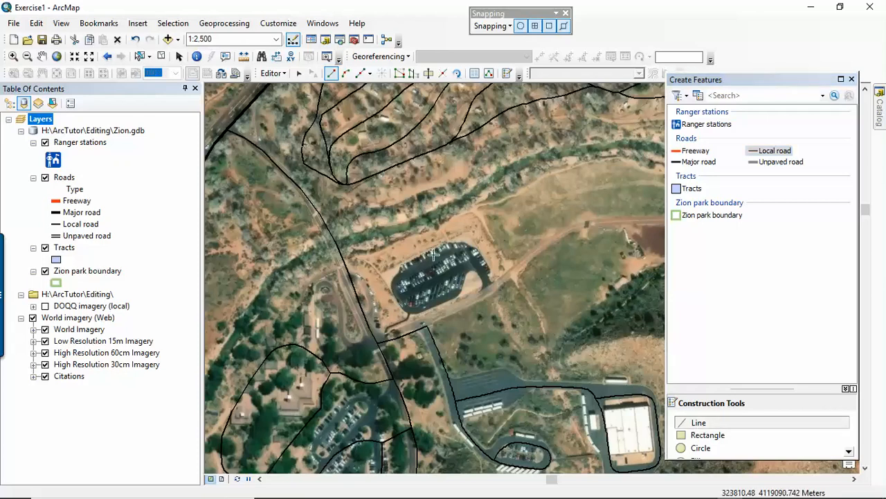
Start the local road at the existing road corner below the parking lot with a straight segment about 68 m long, followed by an arc segment
left_click(427, 325)
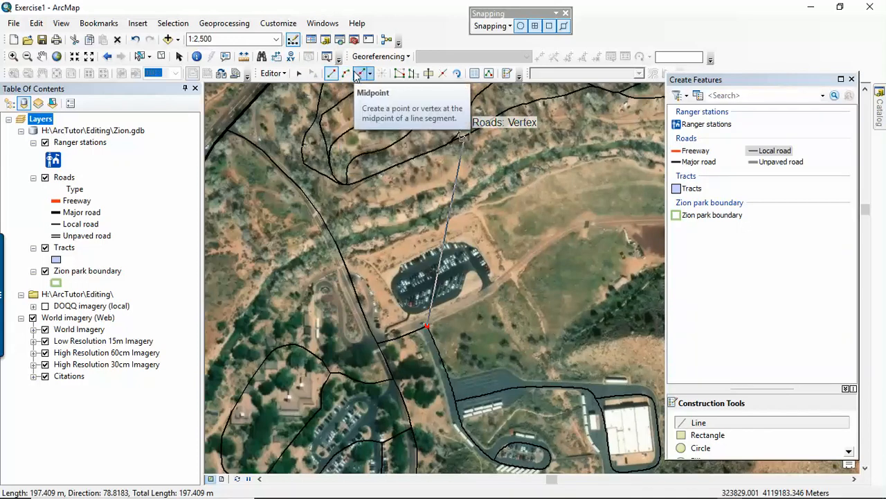
left_click(486, 294)
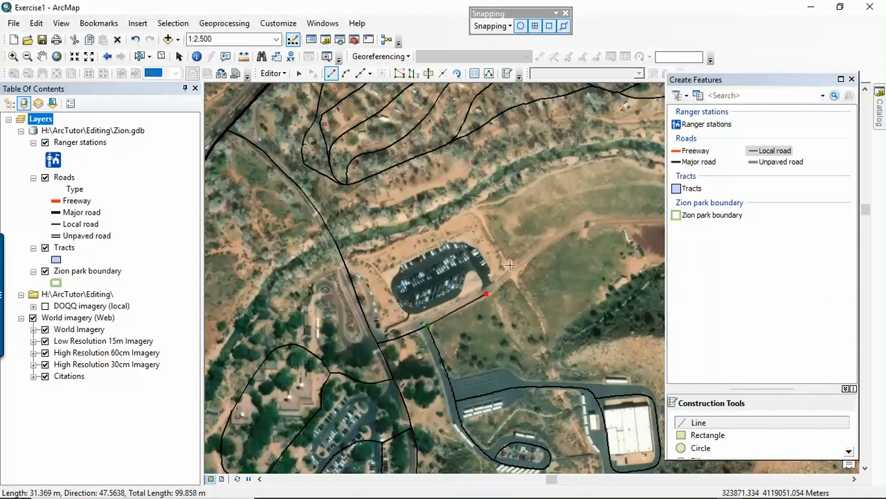
left_click(346, 74)
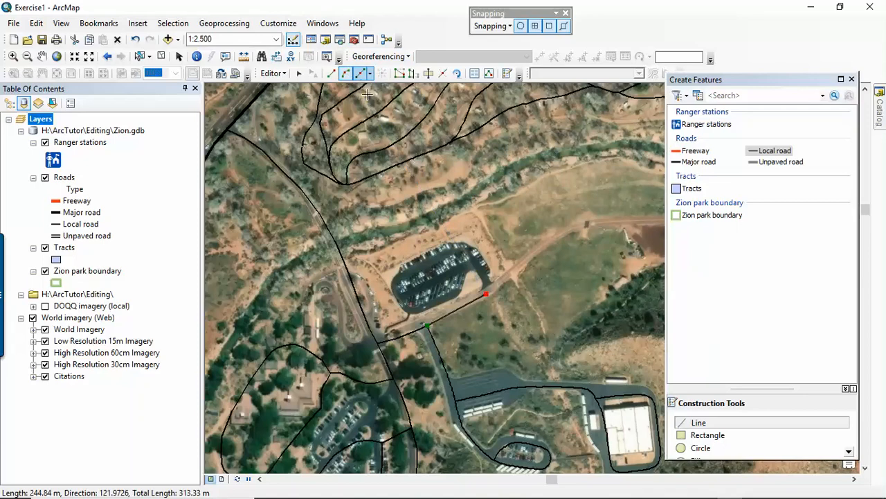
left_click(525, 259)
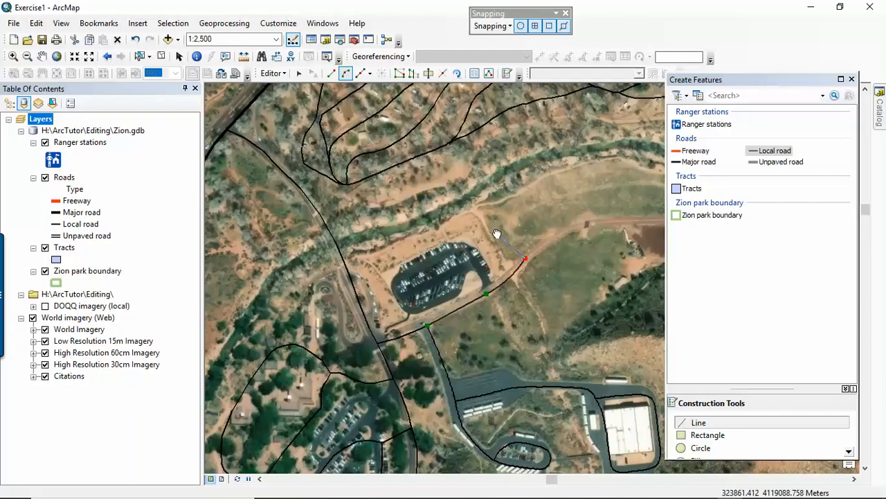
Continue the road sketch eastward along the dirt track with arc segments and finish it at the bend just short of the loop road
left_click_drag(496, 234, 327, 248)
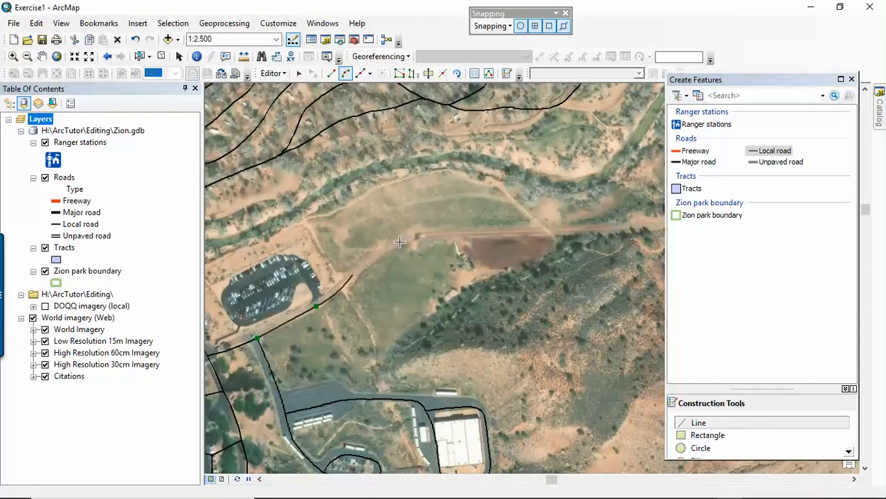
left_click(422, 234)
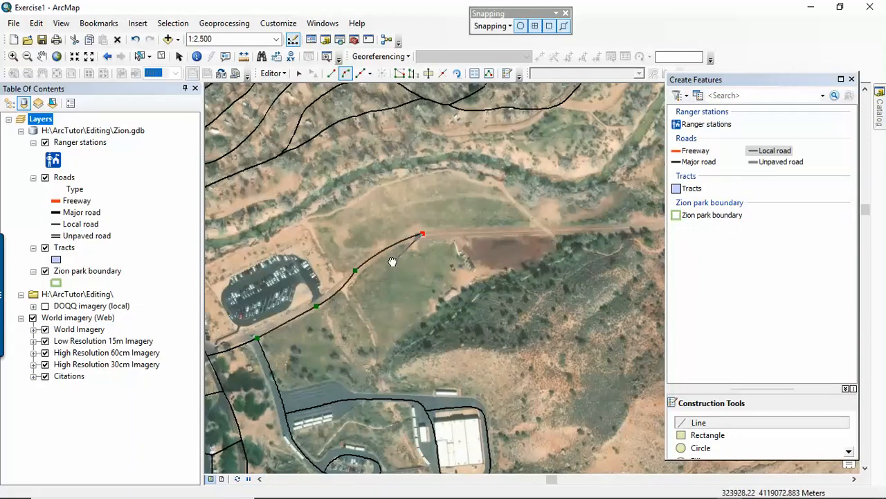
left_click_drag(392, 261, 231, 272)
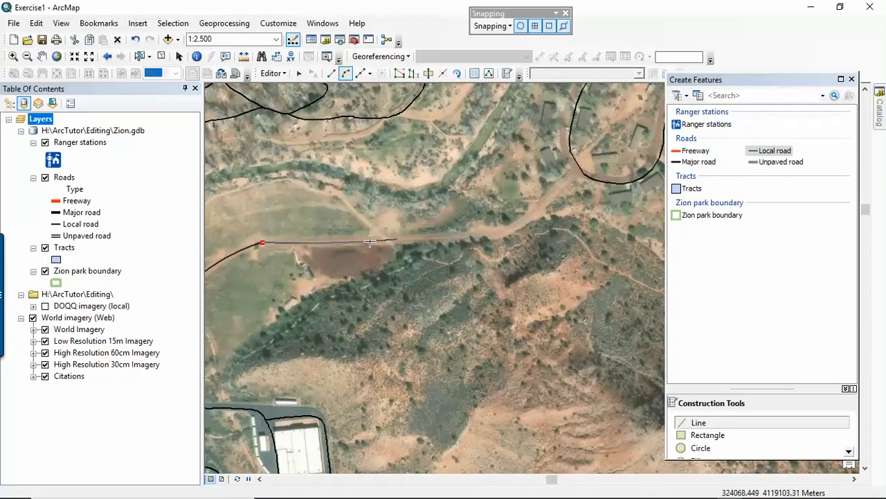
left_click(397, 240)
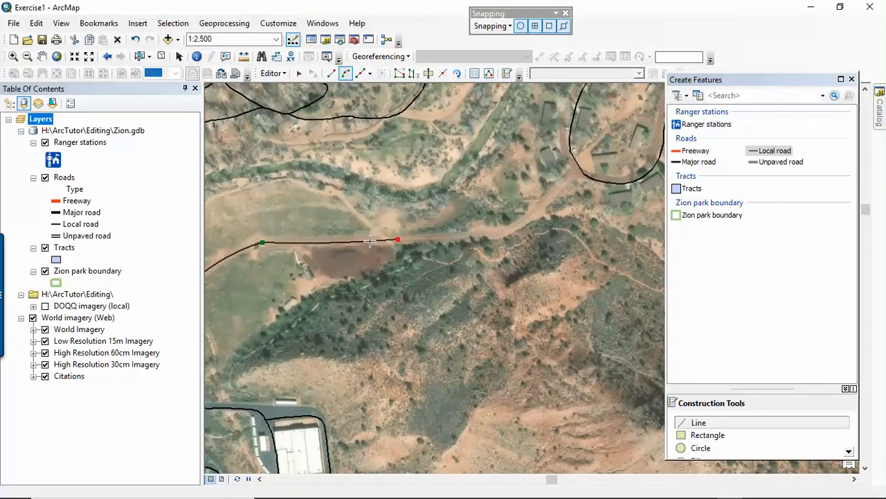
left_click(457, 238)
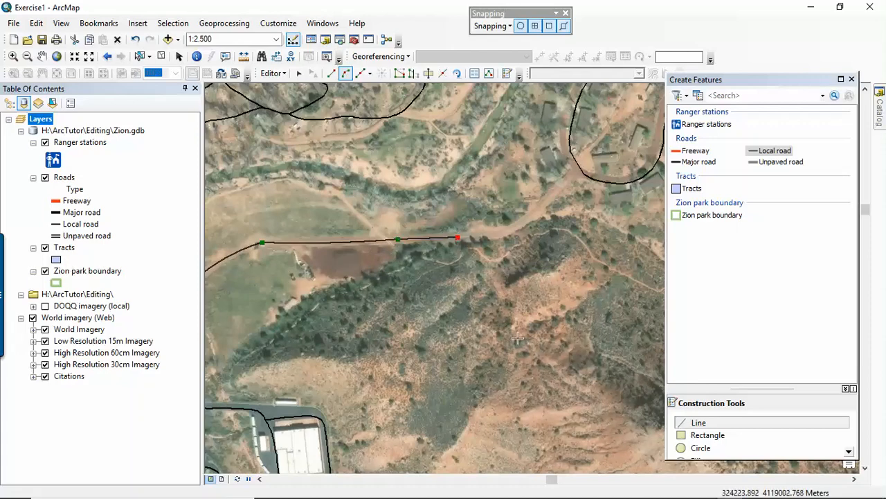
left_click_drag(515, 336, 368, 347)
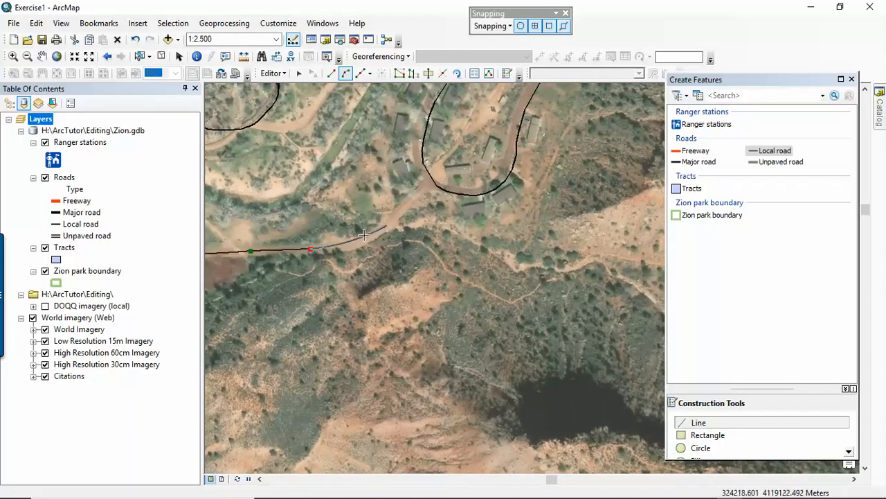
left_click(387, 225)
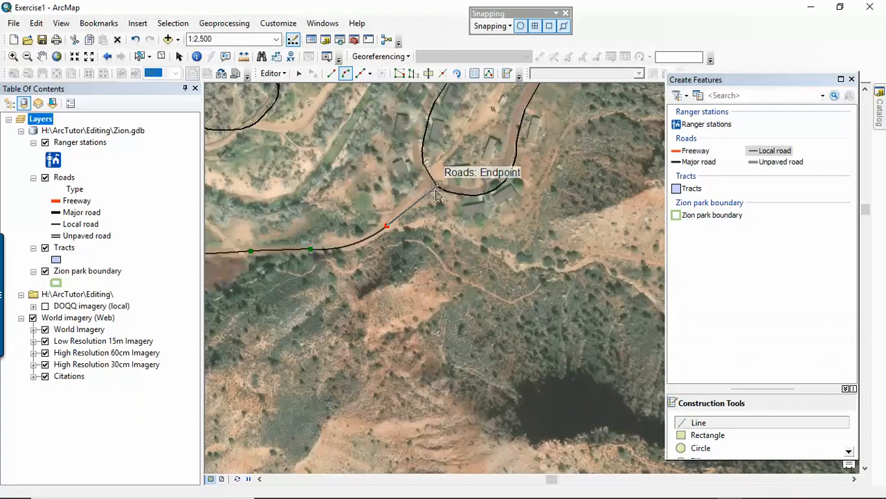
key("F2")
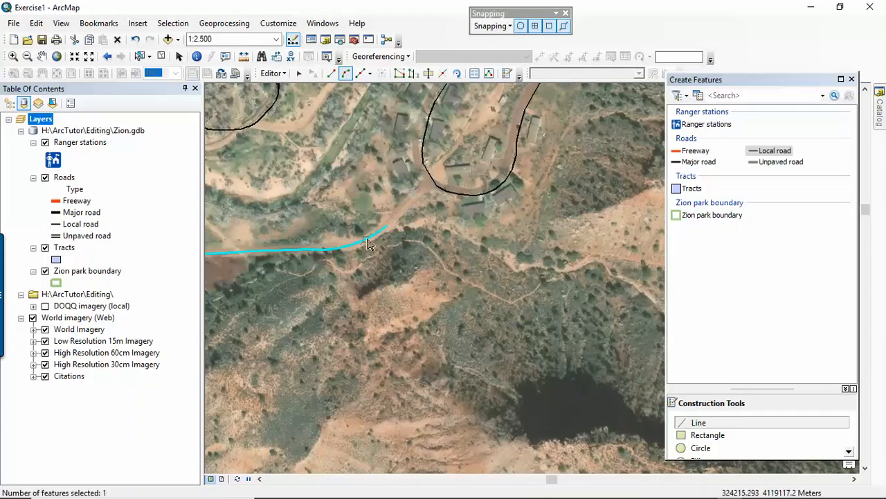
Digitize a straight local road from the end of the new road to the snapped endpoint on the loop road
left_click(386, 226)
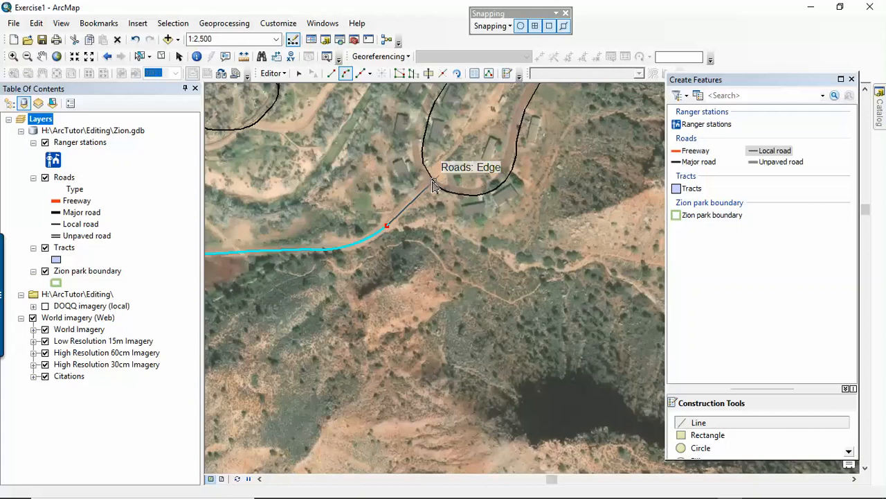
left_click(331, 74)
double_click(436, 188)
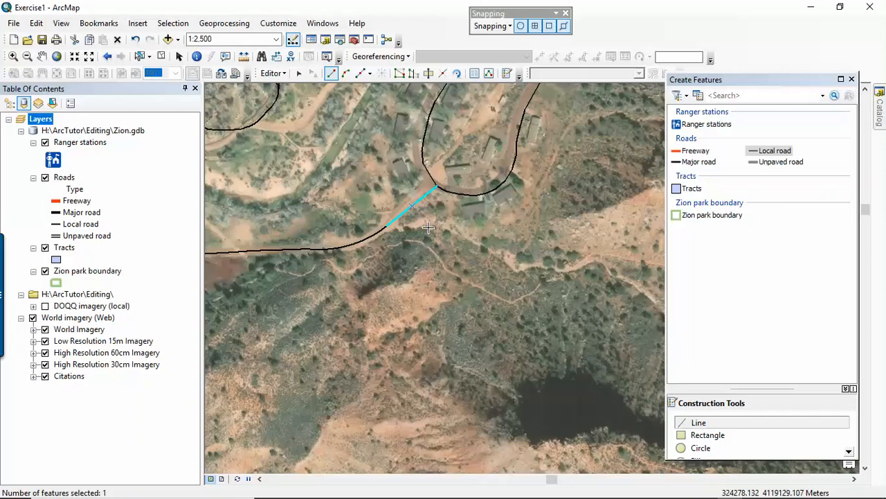
Review the Creating Line Feature section in Editing presentation.pdf, and return to ArcMap
mouse_move(706, 496)
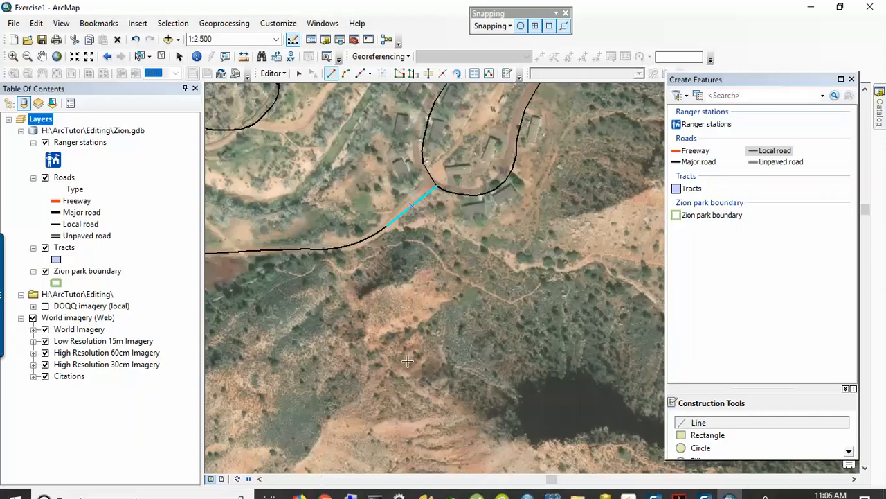
mouse_move(679, 486)
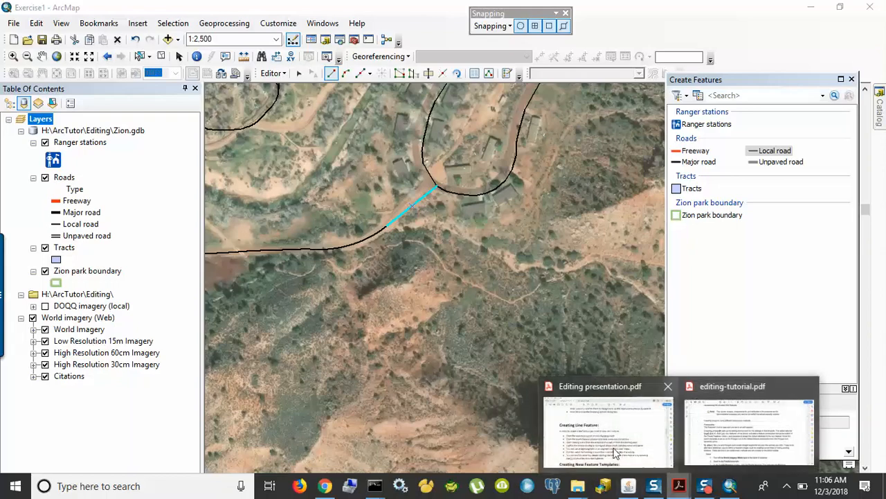
left_click(610, 426)
scroll(479, 346, "down", 1)
scroll(478, 346, "down", 3)
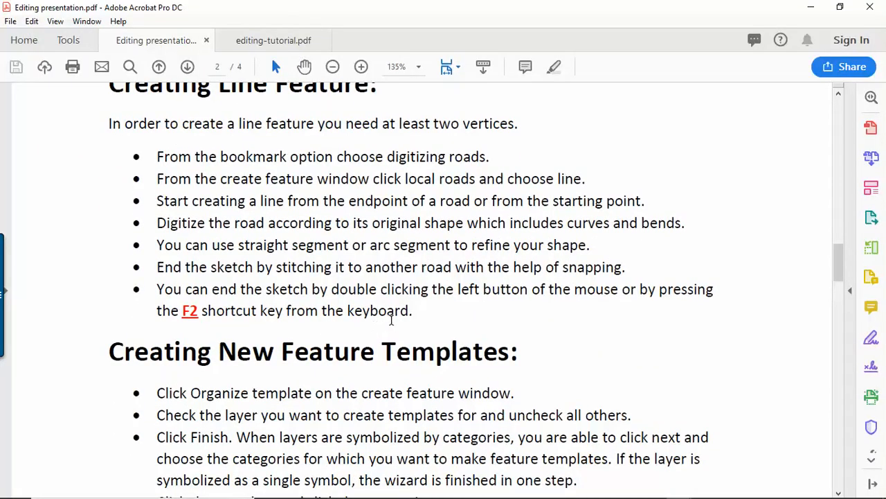
mouse_move(346, 496)
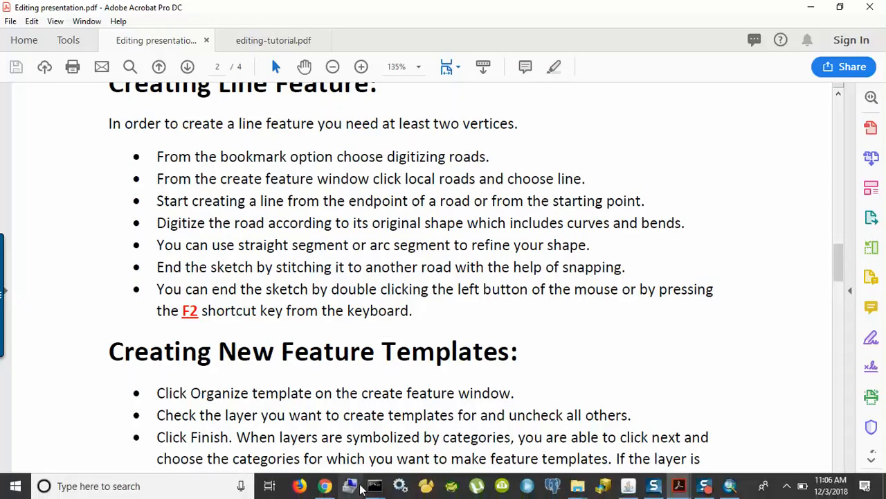
left_click(716, 487)
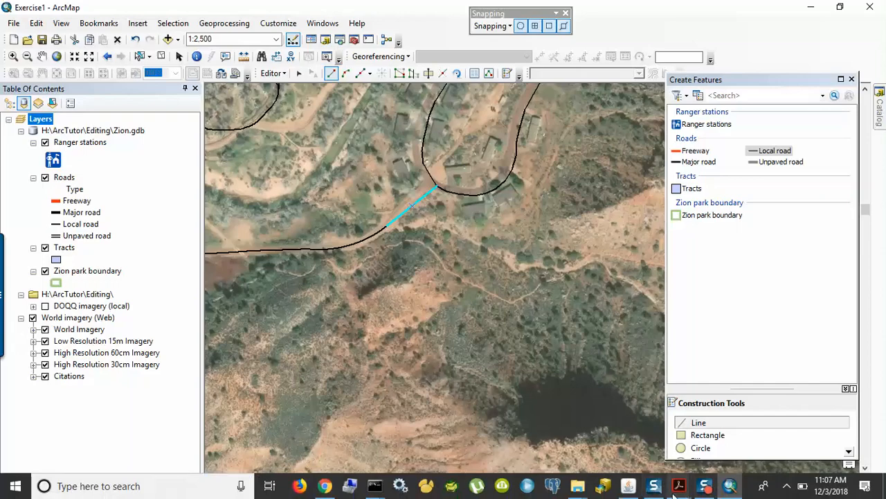
Read the Creating New Feature Templates instructions in Editing presentation.pdf, and switch back to ArcMap
mouse_move(675, 493)
left_click(608, 426)
scroll(644, 329, "down", 2)
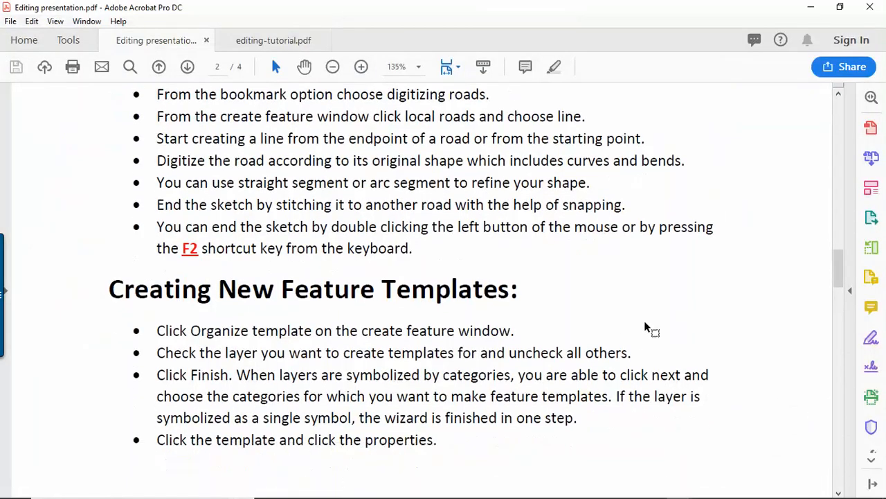
scroll(644, 326, "down", 2)
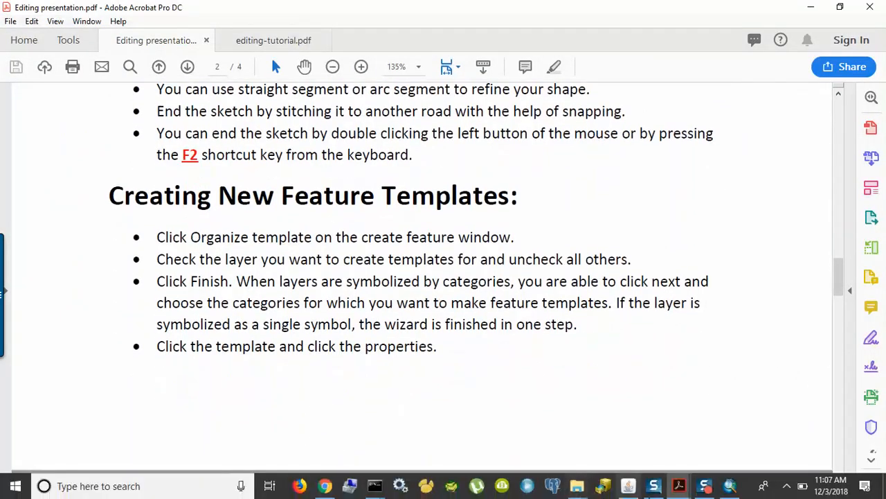
left_click(703, 488)
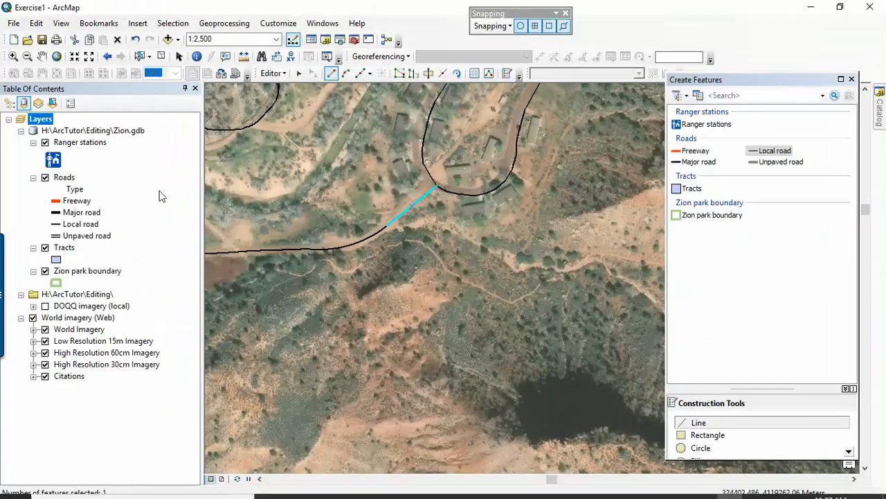
Create an additional feature template for the Tracts layer through Organize Feature Templates, with only Tracts checked
left_click(697, 97)
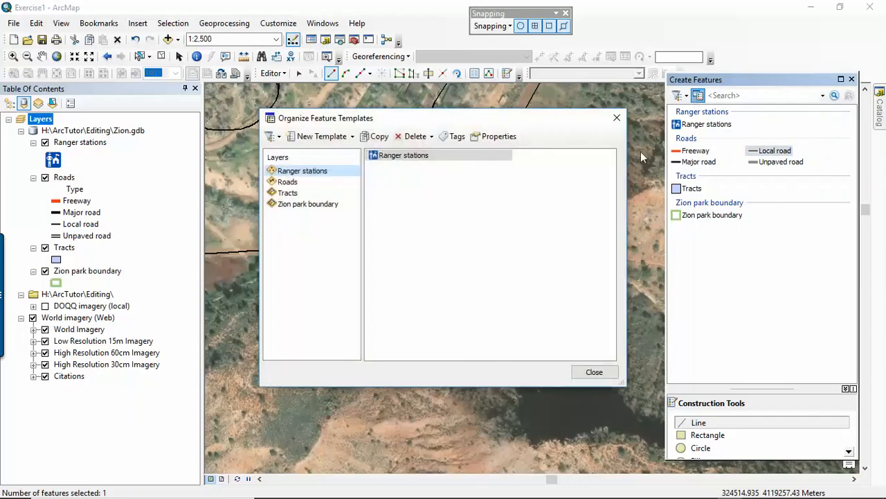
left_click(288, 196)
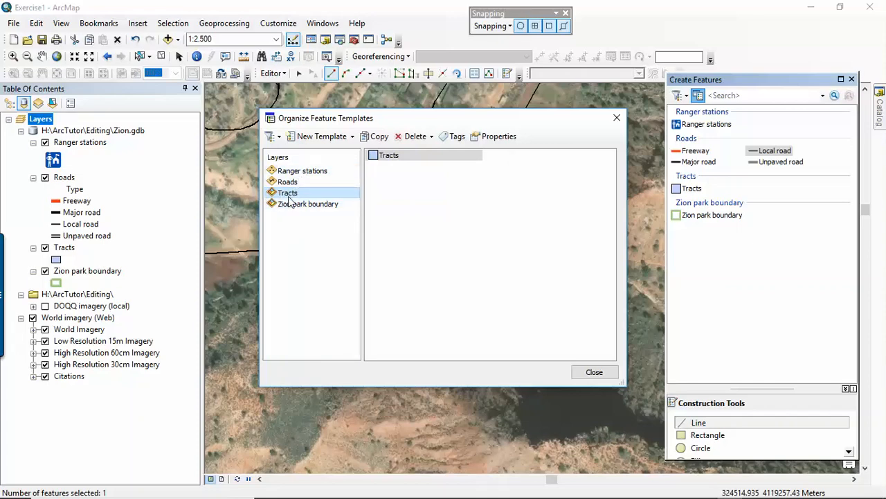
left_click(336, 138)
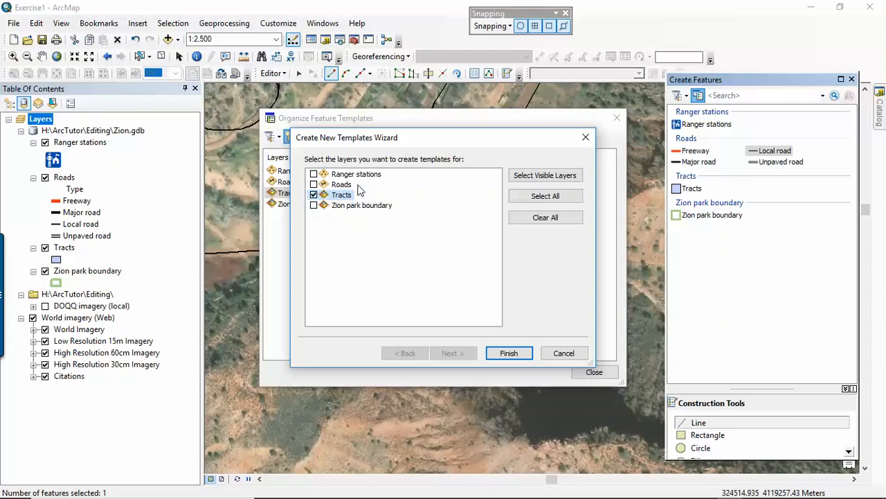
left_click(506, 357)
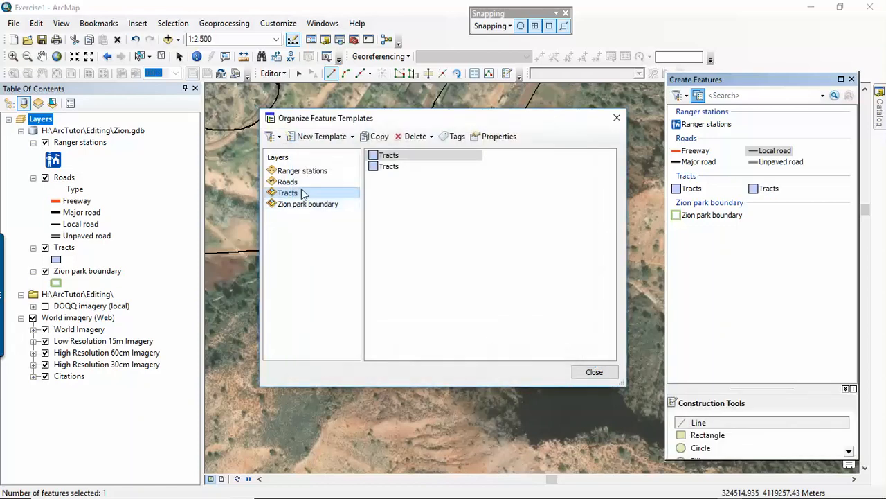
Open the properties of the first Tracts template and enter "Private lands" as its description
left_click(495, 136)
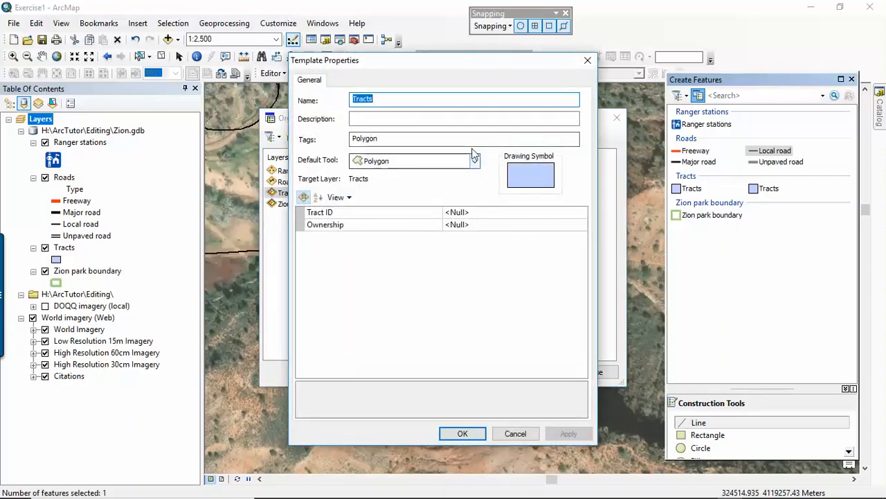
left_click(375, 118)
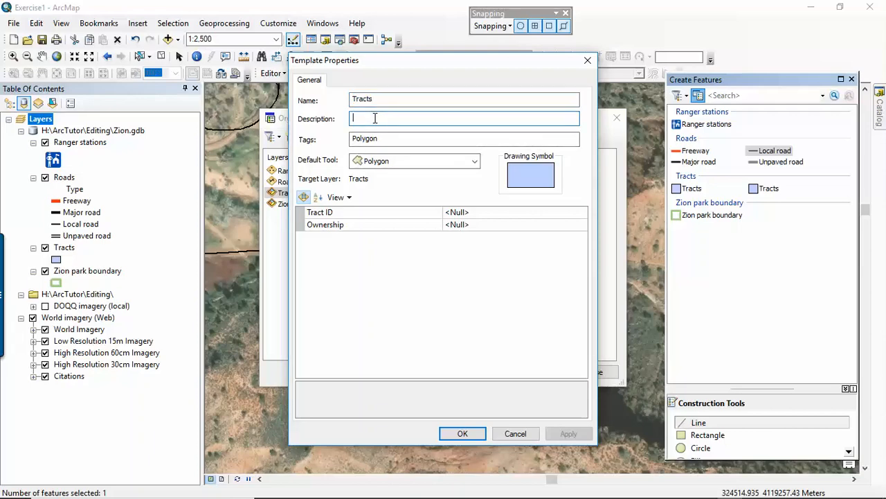
type("Private lands")
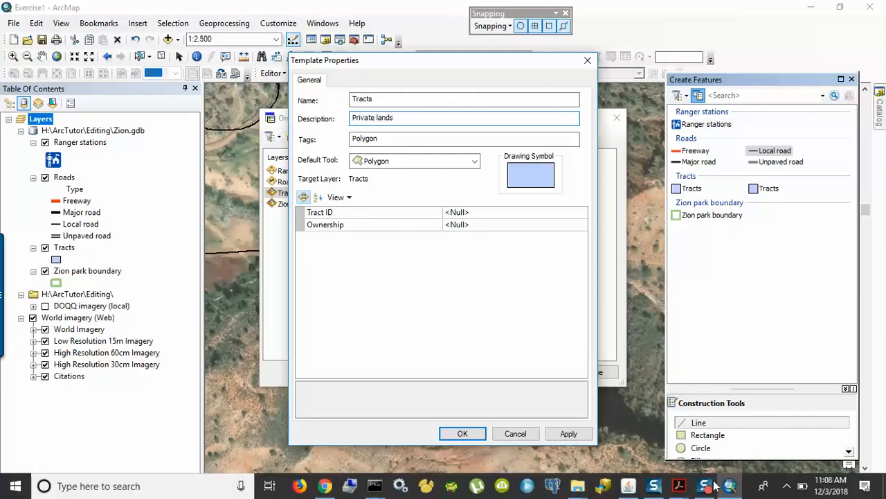
Check the Tracts template example in Editing presentation.pdf, return to ArcMap, and complete the description as "Private lands in zion"
mouse_move(679, 486)
left_click(630, 425)
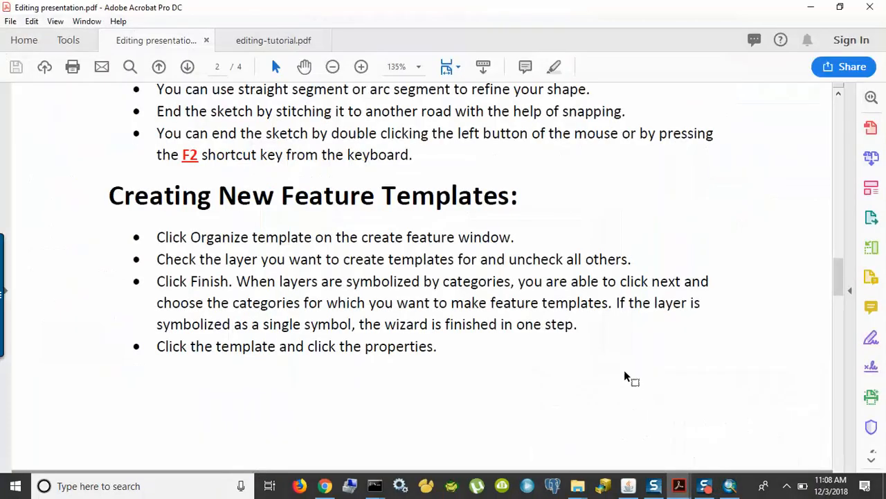
scroll(623, 371, "down", 6)
scroll(618, 363, "down", 2)
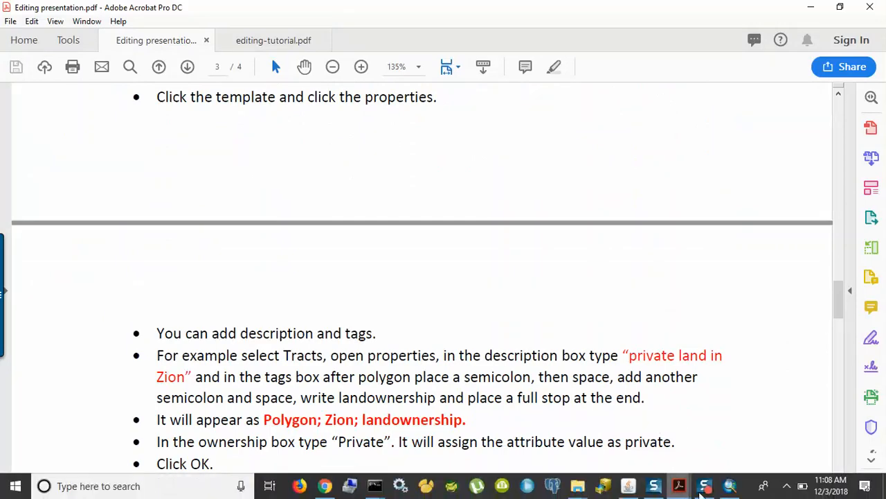
left_click(729, 486)
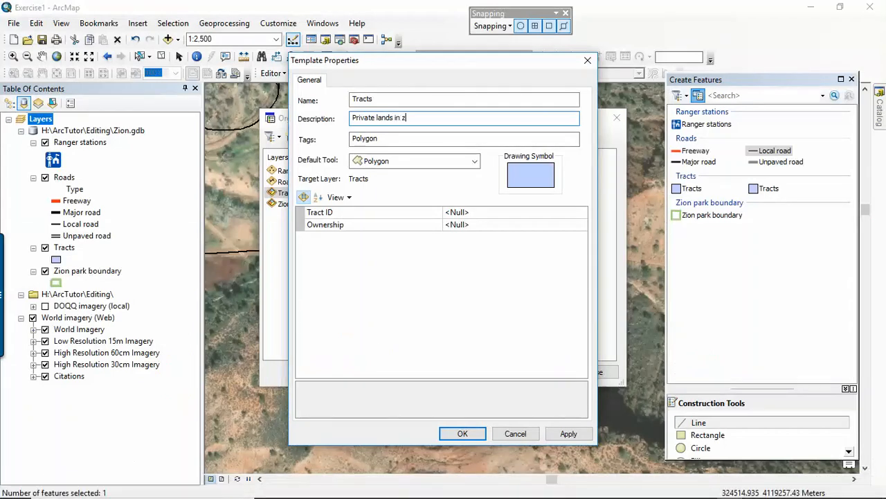
Extend the Tracts template's tags to "Polygon; zion; landownership."
left_click(381, 138)
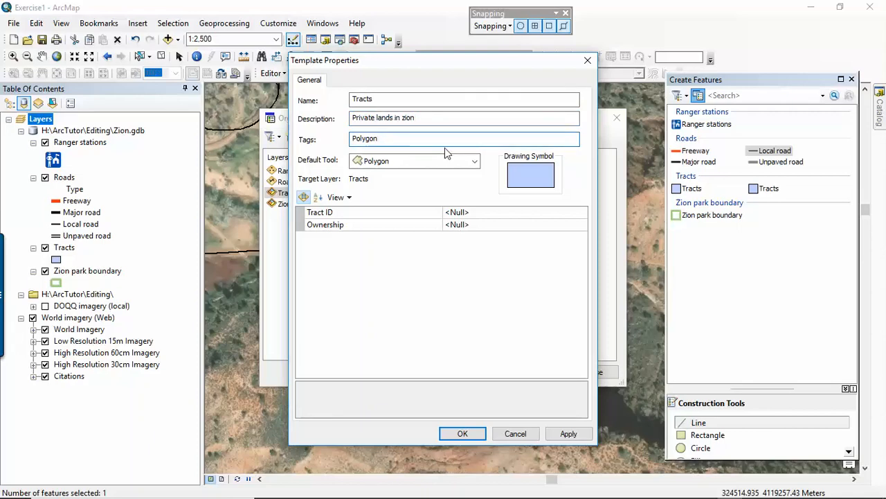
type("; zion;")
type("landownership.")
Set the template's Ownership attribute to private, save its properties, and close the template organizer
left_click(471, 226)
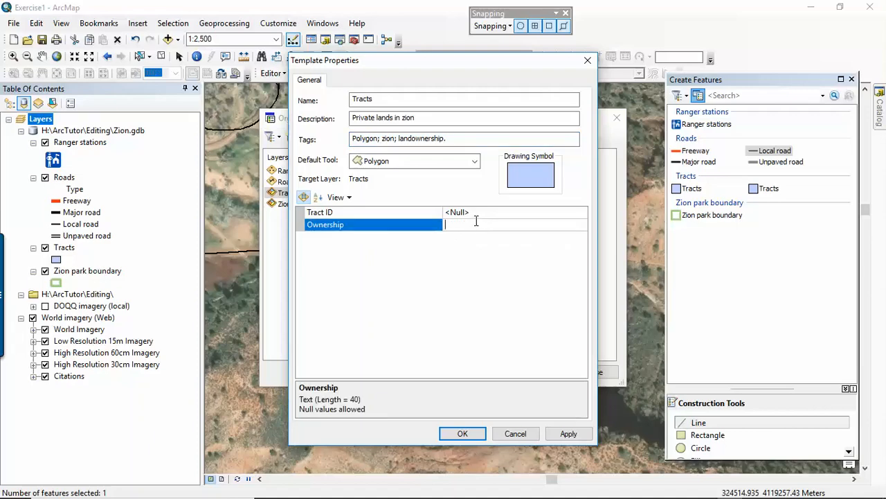
type("P")
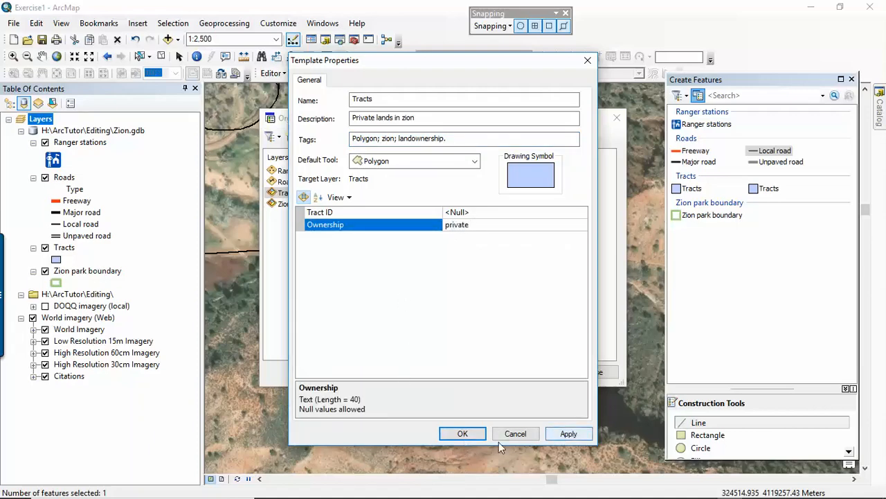
left_click(568, 434)
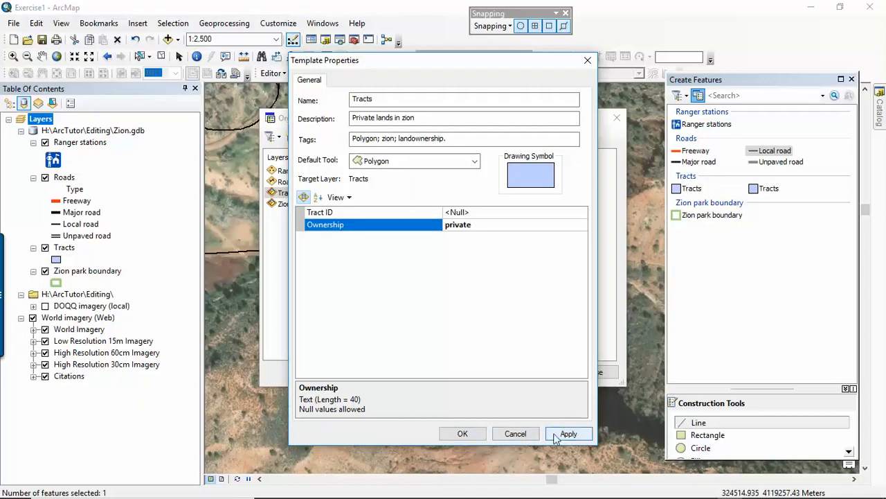
left_click(471, 436)
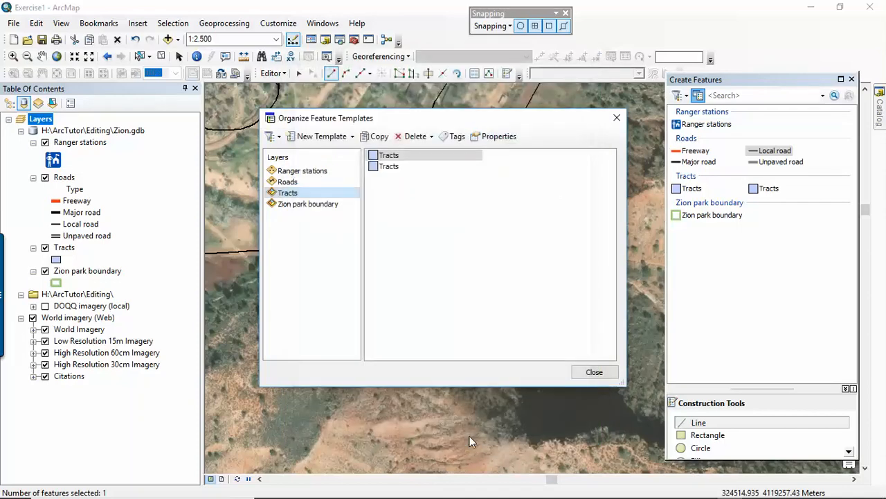
left_click(592, 375)
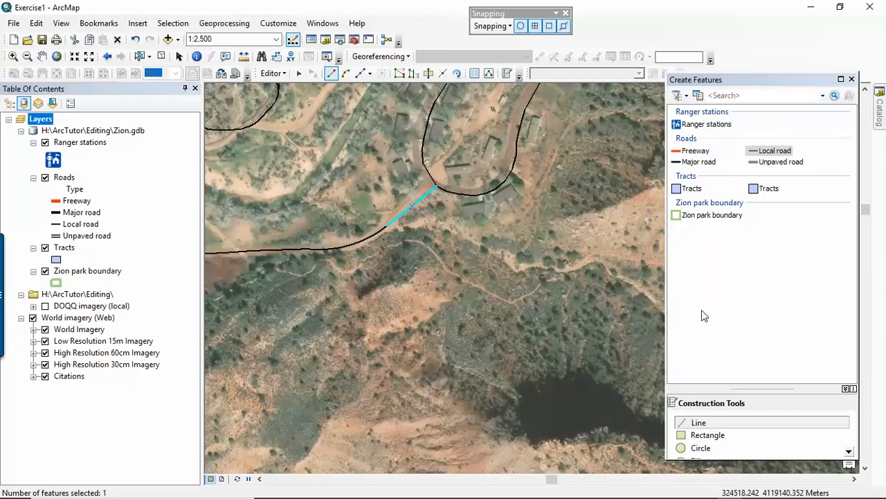
Display the map at the Tracts bookmark and turn off the World imagery (Web) layer
mouse_move(673, 496)
left_click(99, 25)
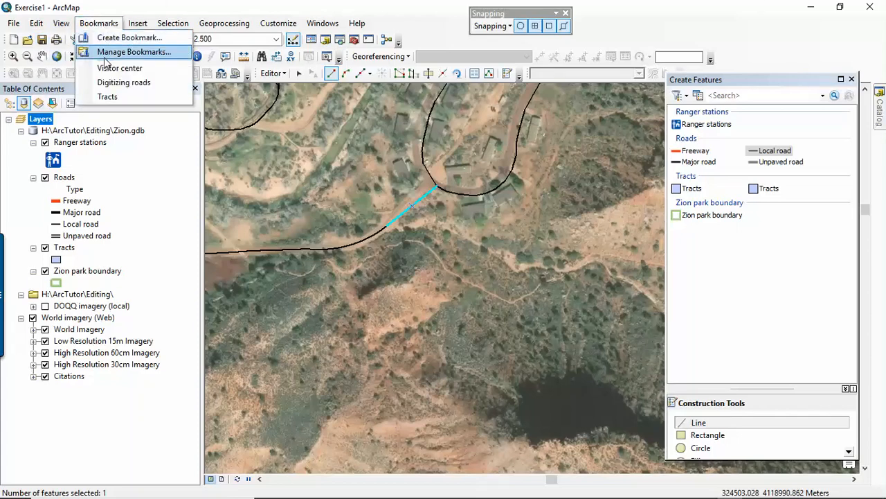
left_click(108, 96)
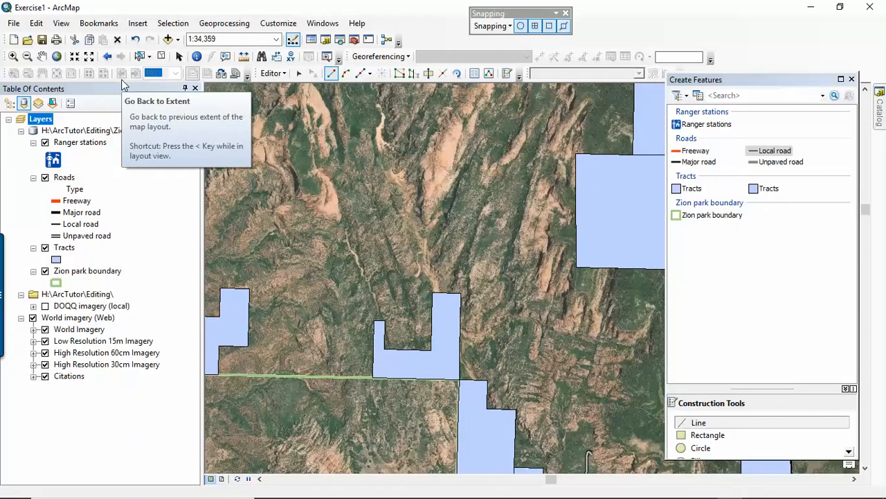
left_click(33, 317)
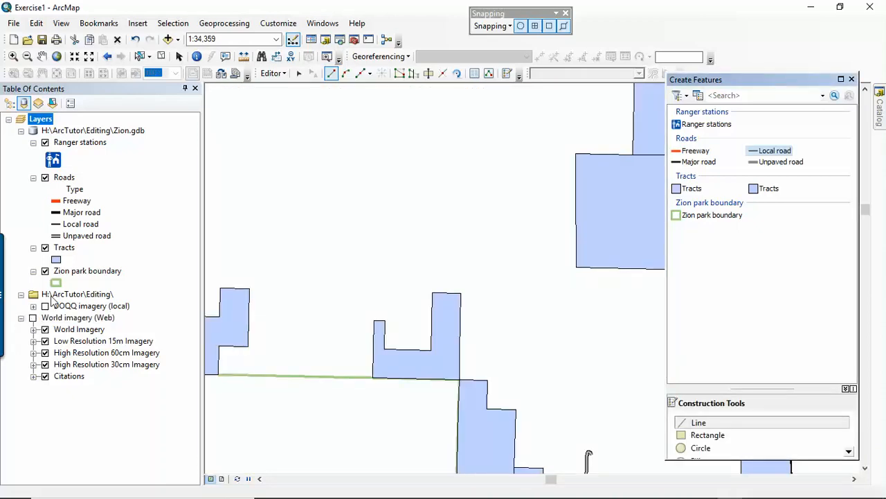
Digitize a roughly square Tracts polygon from the park boundary corner, just below the large square tract, using the first template's Polygon tool
left_click(693, 188)
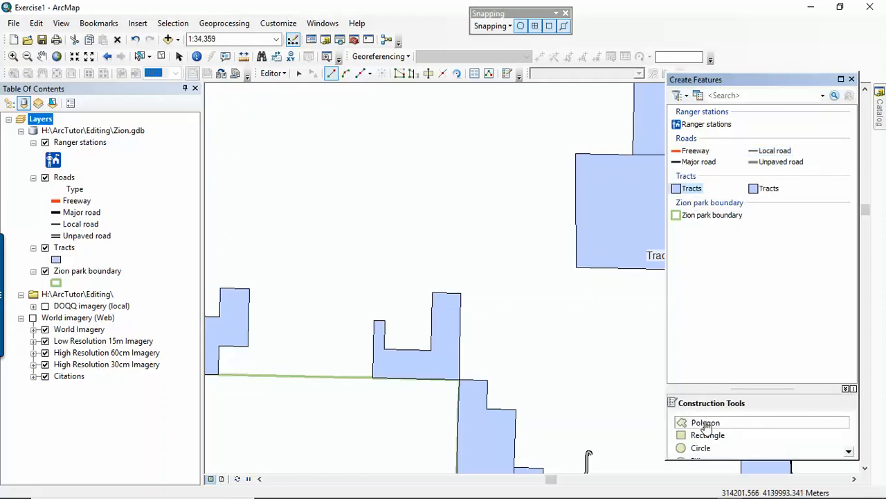
left_click(705, 424)
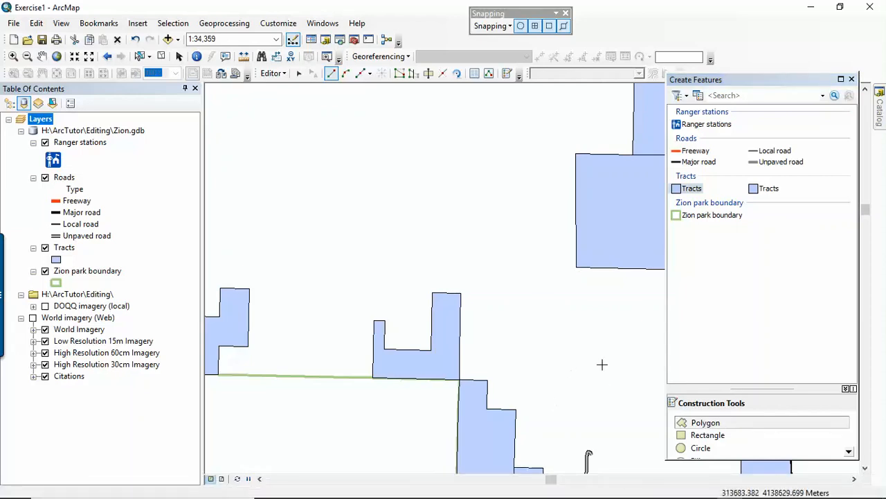
left_click_drag(600, 362, 489, 337)
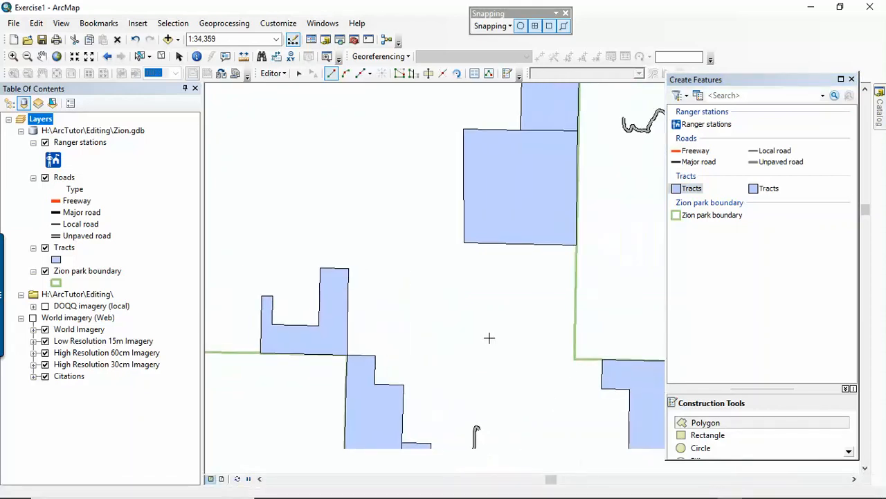
left_click(574, 360)
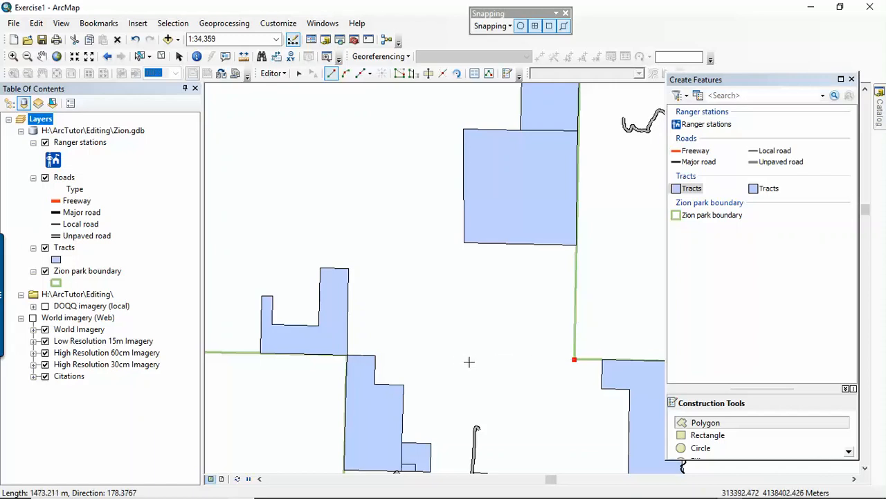
left_click(462, 358)
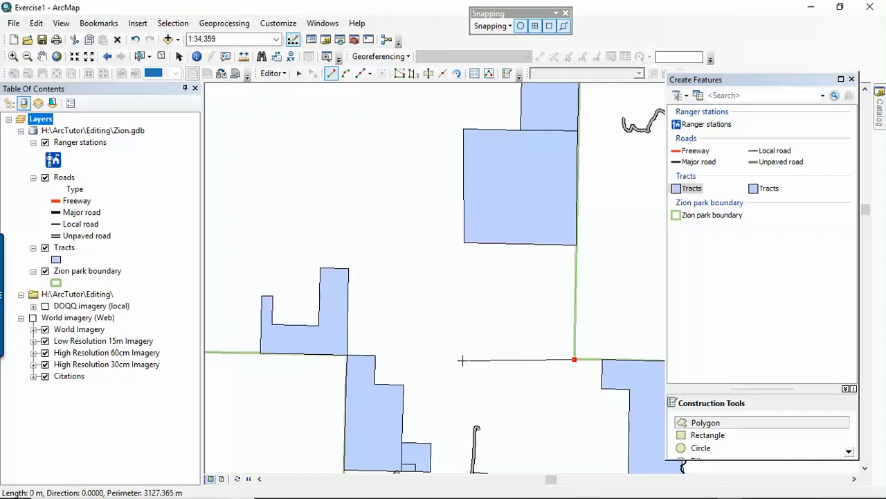
left_click(467, 253)
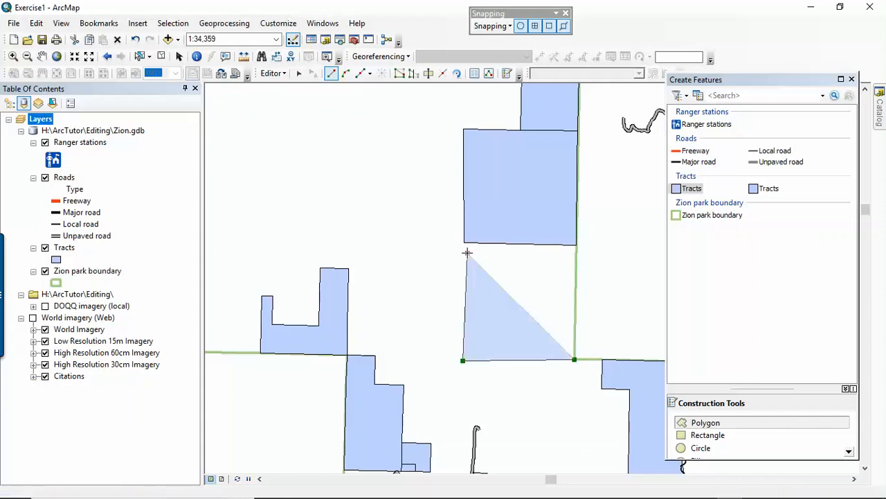
double_click(575, 259)
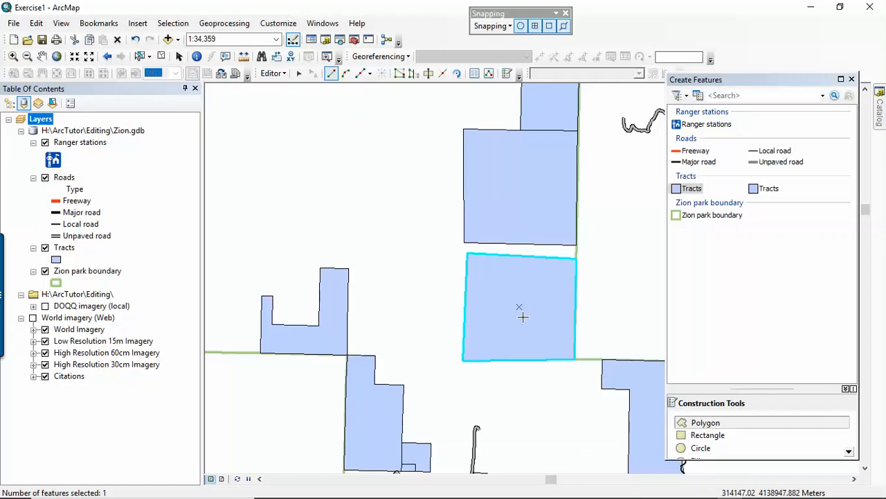
Digitize a small triangular Tracts polygon beside the large square tract, combining straight segments with a vertex placed by the Midpoint construction method
left_click(346, 73)
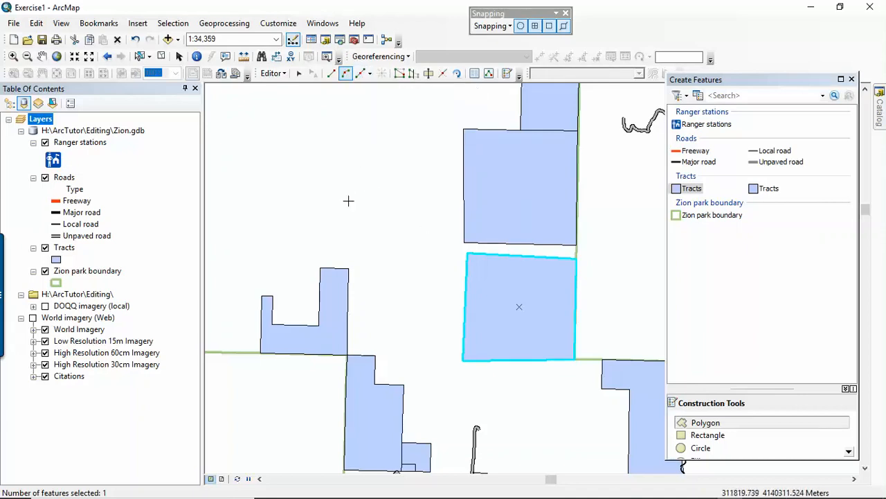
left_click(331, 73)
left_click(425, 229)
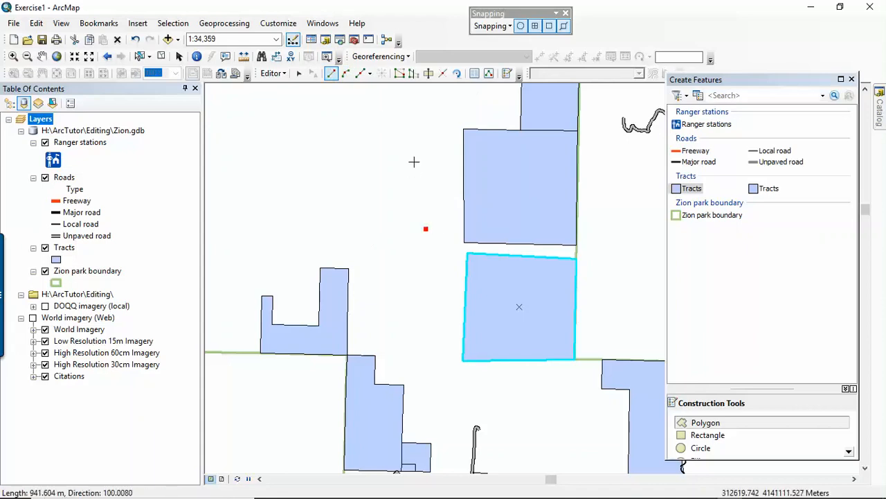
left_click(426, 143)
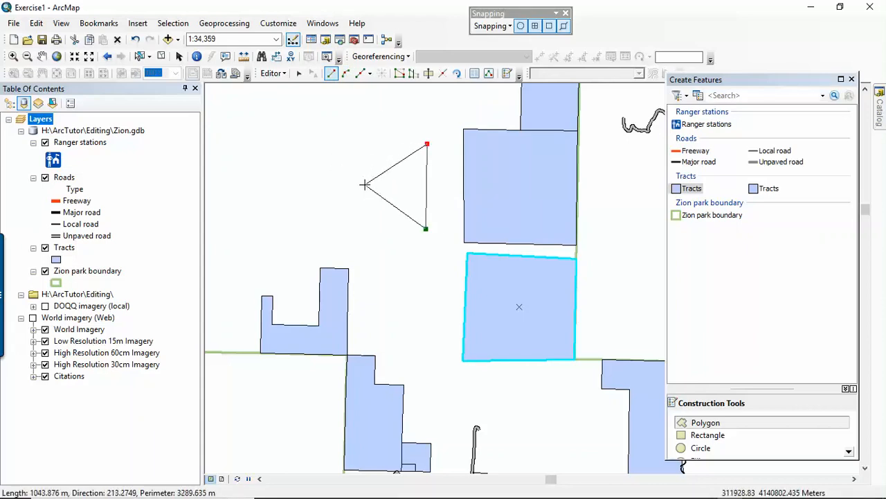
left_click(360, 73)
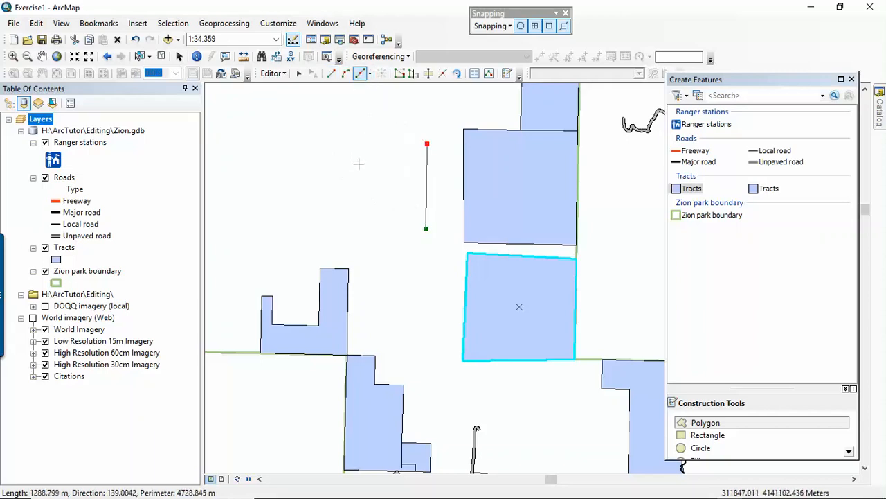
left_click(355, 186)
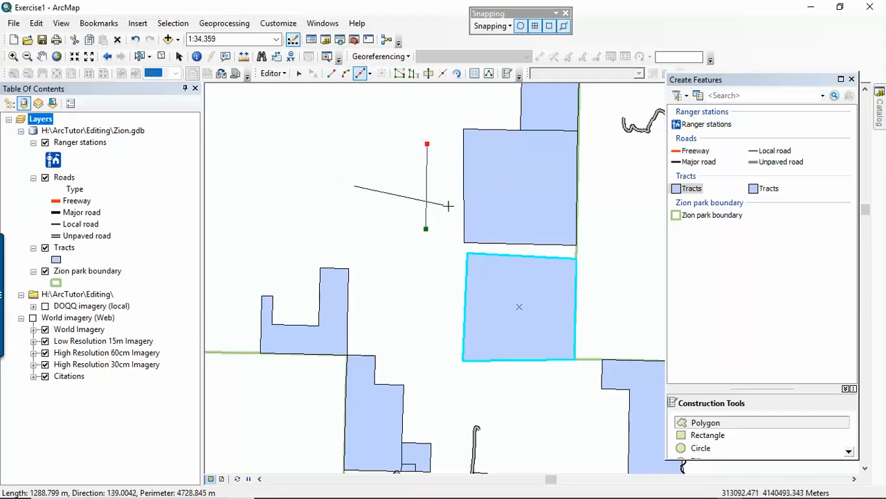
double_click(426, 144)
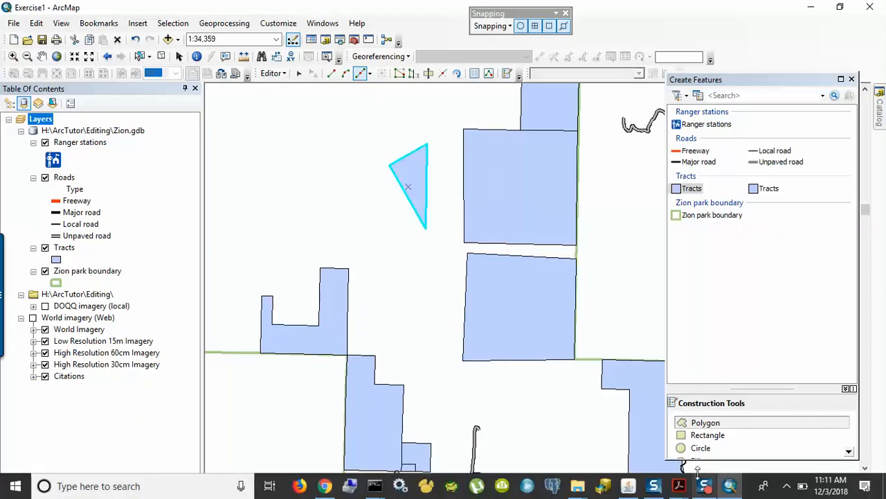
Draw a rectangular Tracts polygon about 945 m by 571 m from the upper corner of the U-shaped tract, using the Rectangle tool
left_click(733, 442)
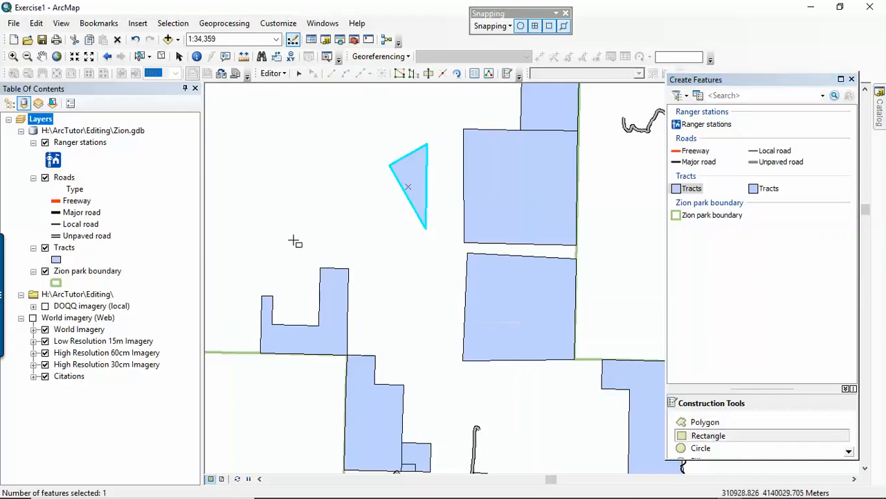
left_click(319, 267)
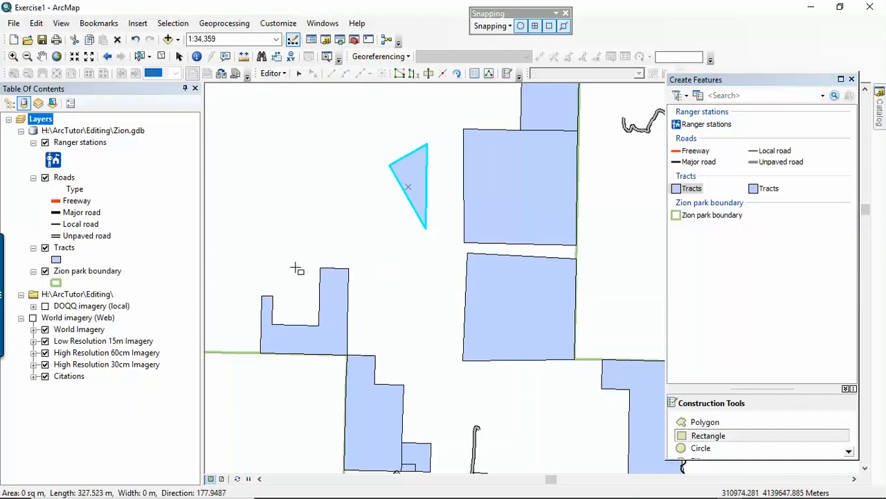
left_click(259, 267)
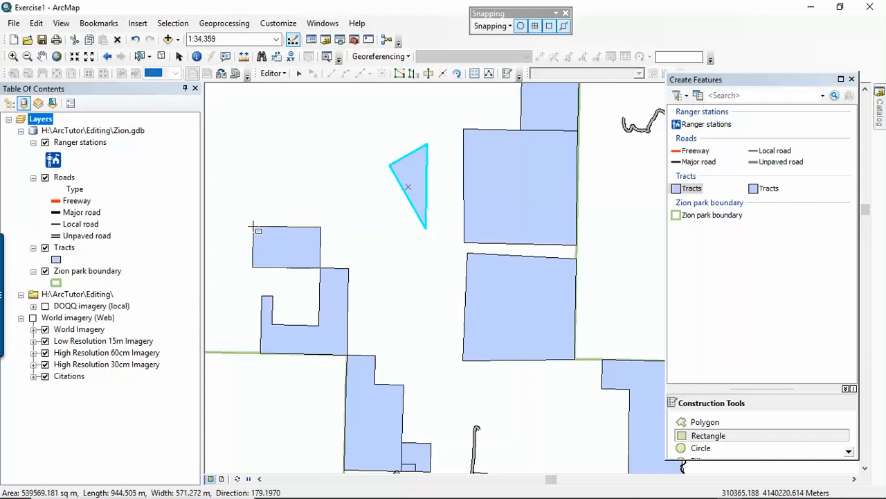
left_click(252, 226)
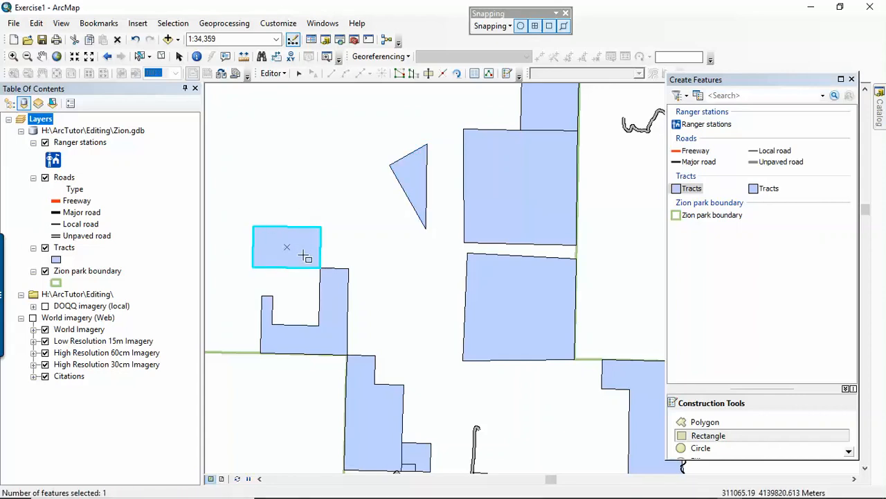
right_click(290, 237)
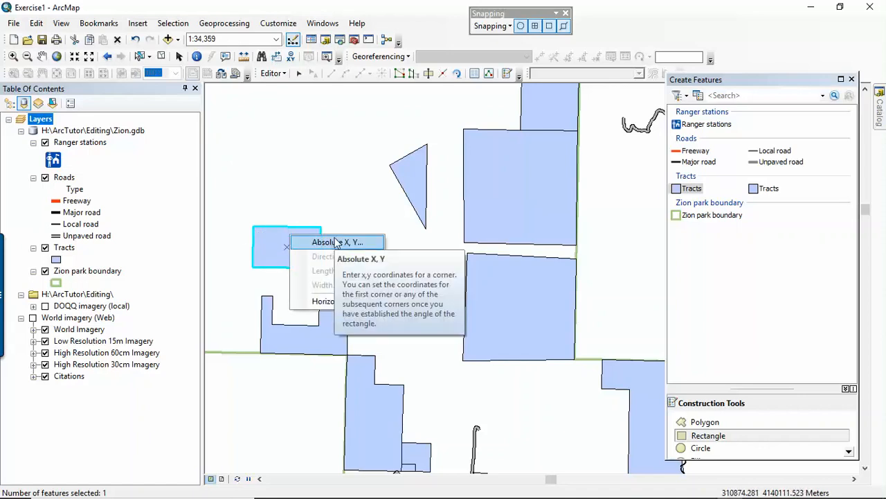
left_click(336, 242)
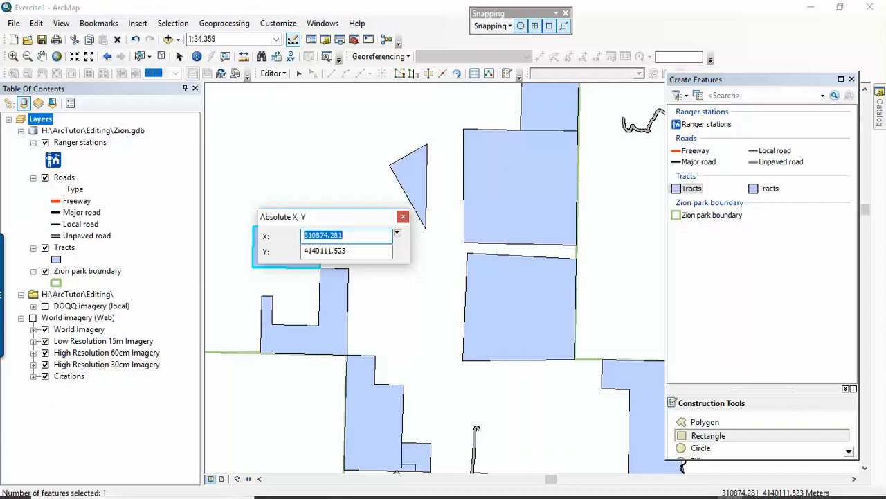
left_click(402, 217)
Fill the gap between the U-shaped tract and the new rectangle with an adjoining tract using the Auto Complete Polygon tool
scroll(831, 444, "down", 1)
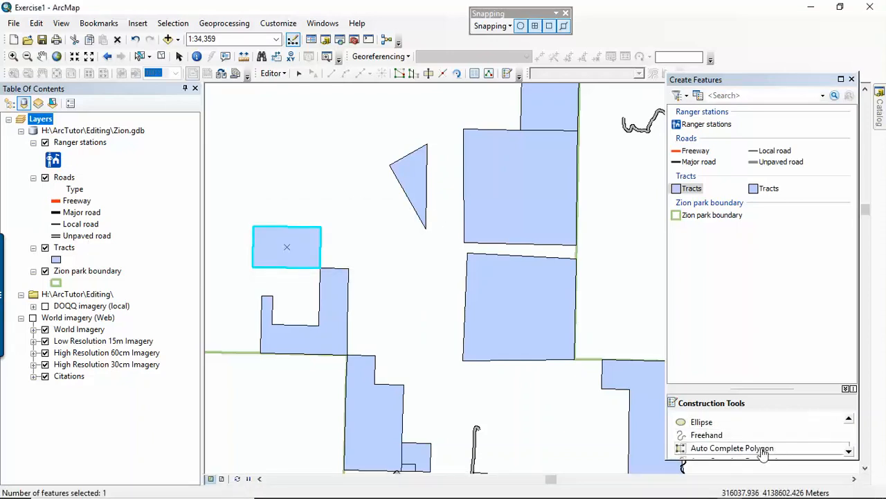
scroll(764, 449, "down", 1)
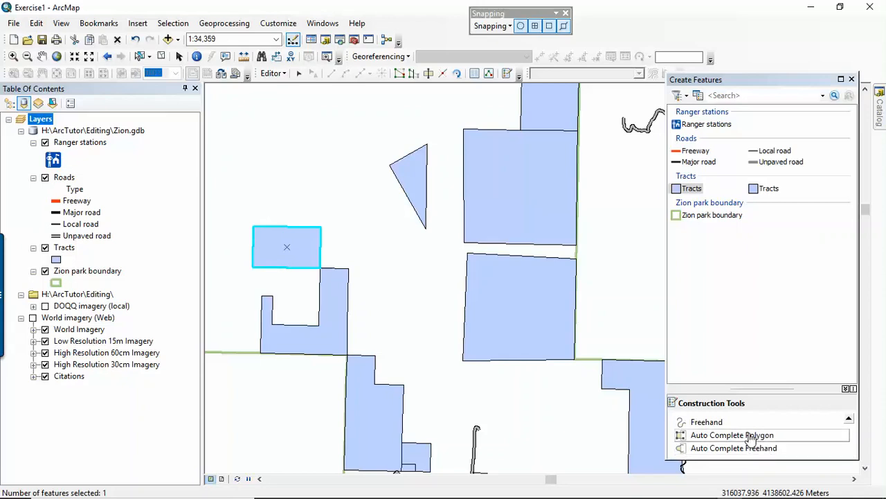
left_click(751, 438)
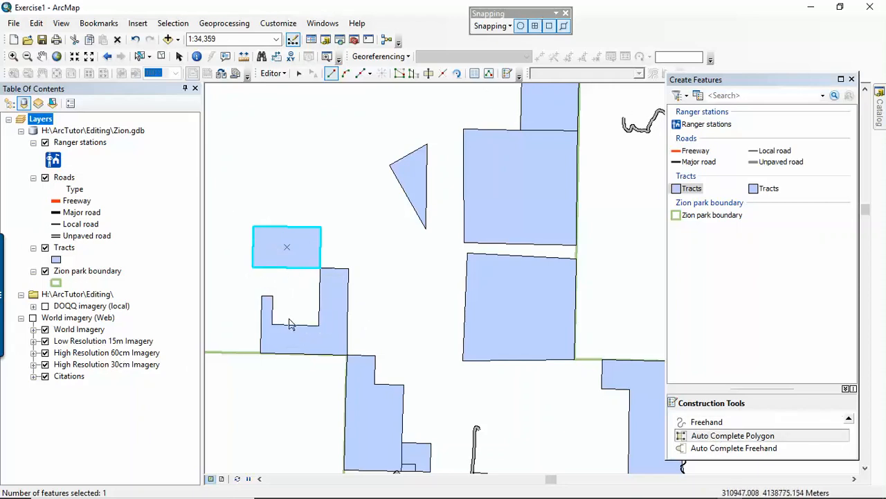
left_click(263, 295)
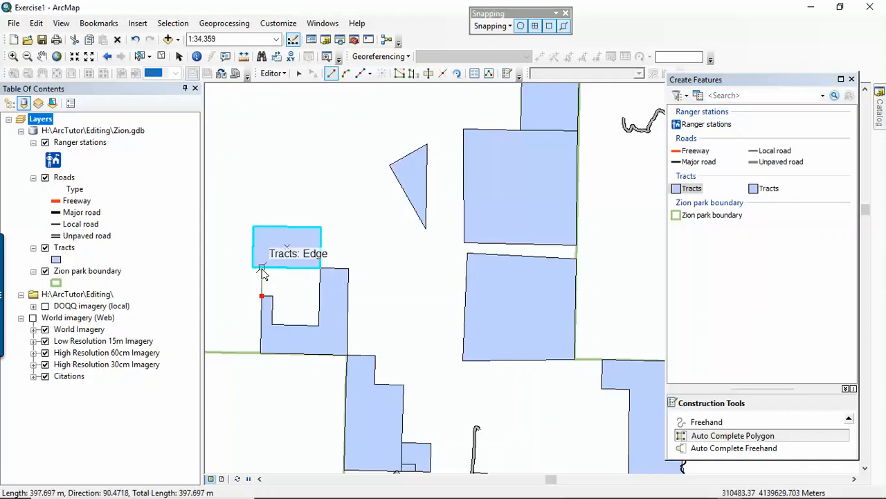
double_click(261, 270)
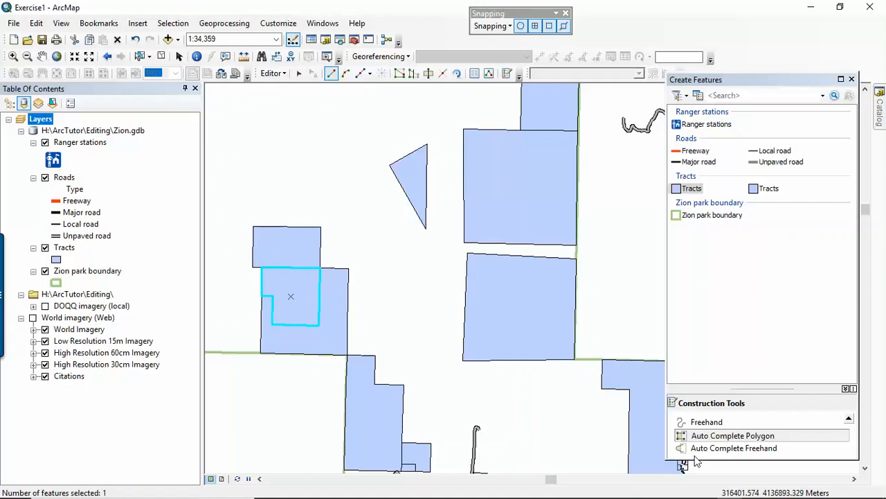
Draw an irregular tract adjoining the stepped tract below the park boundary line, using the Auto Complete Freehand tool
left_click(738, 449)
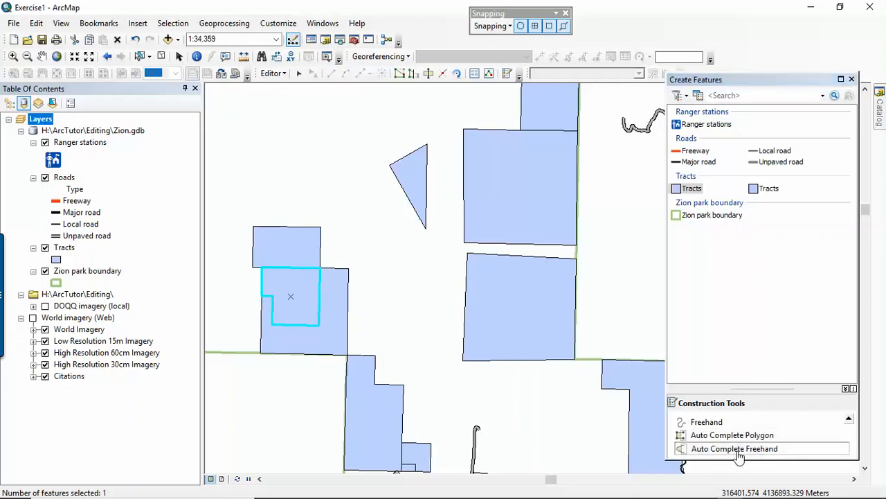
left_click(396, 355)
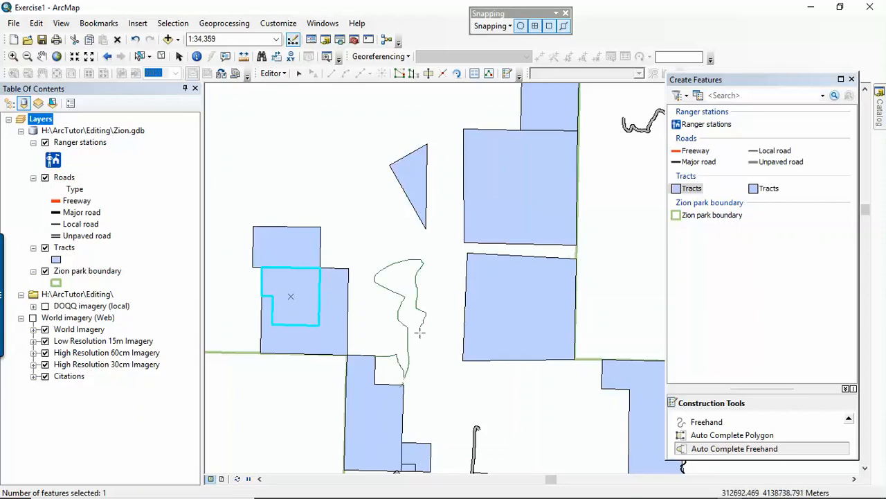
left_click(402, 385)
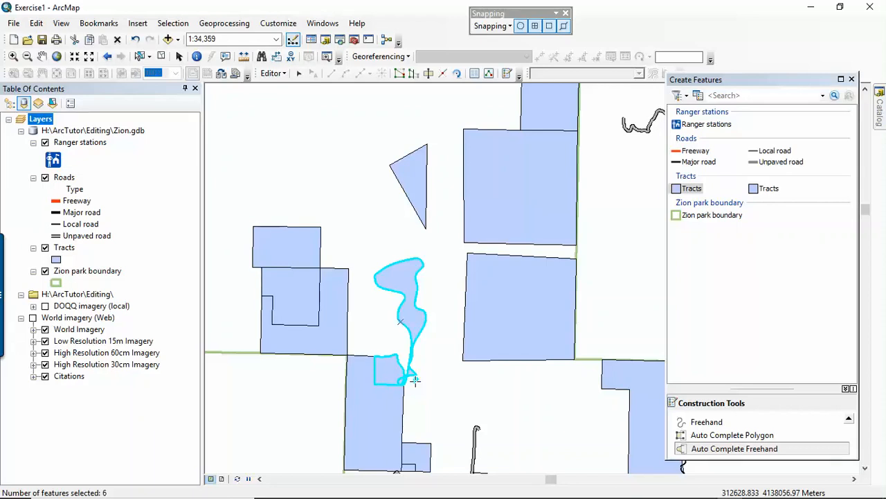
Save the edits and stop the editing session
left_click(284, 79)
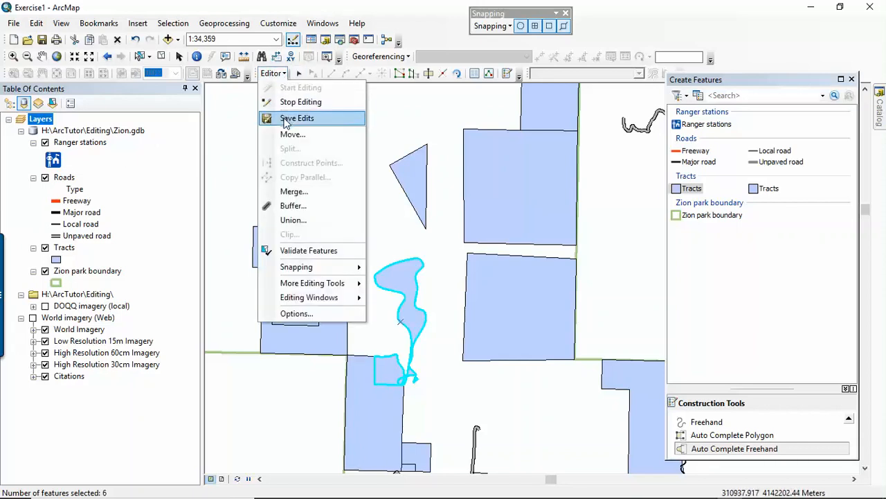
left_click(288, 117)
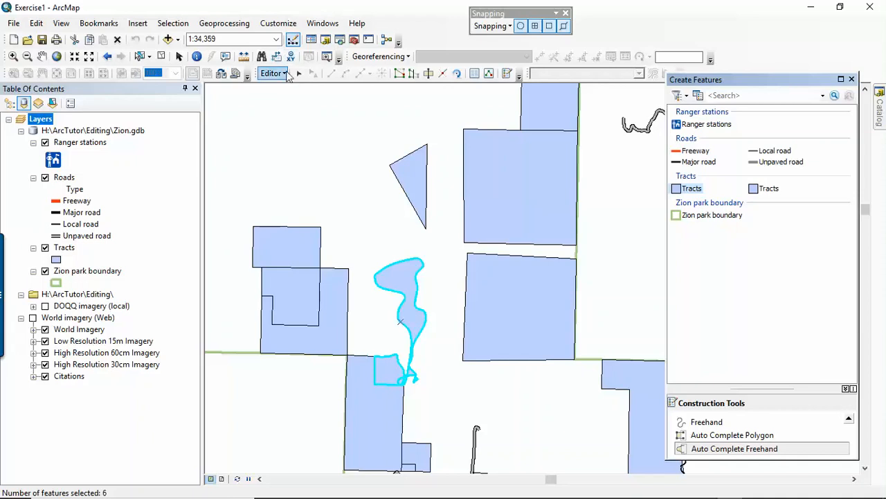
left_click(282, 73)
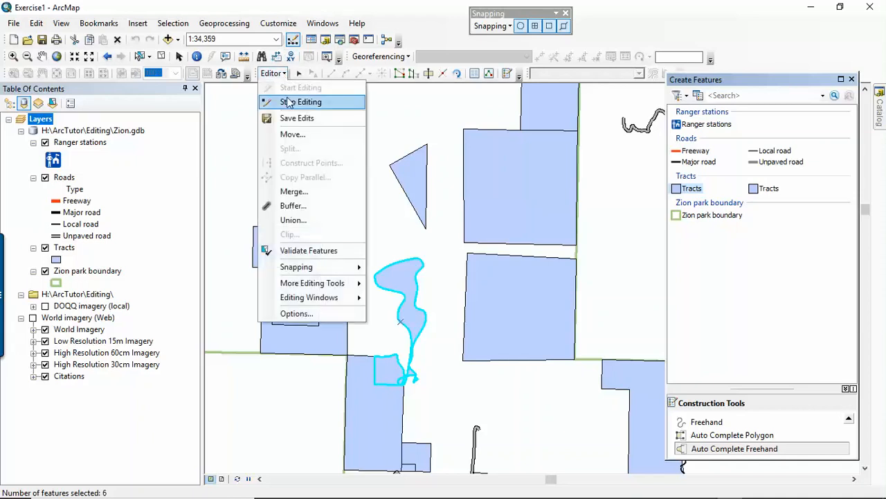
left_click(289, 100)
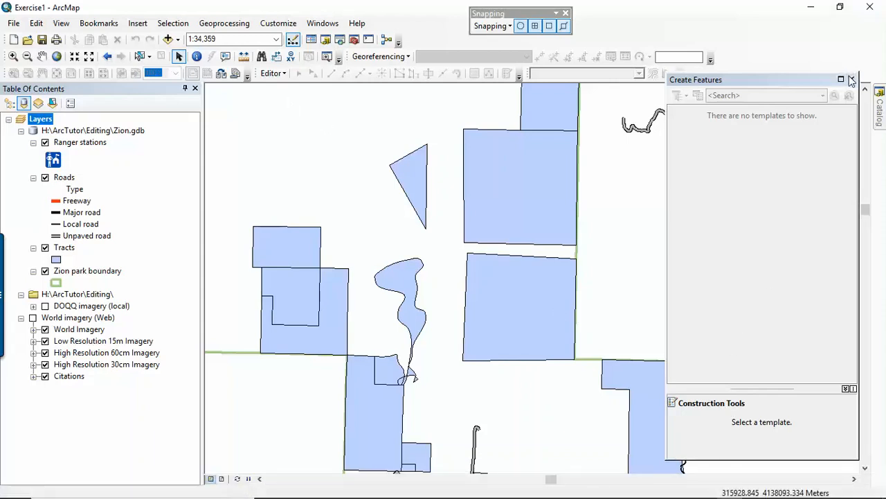
Dock the floating Create Features window beside the map and the Snapping toolbar among the other toolbars
left_click_drag(820, 82, 856, 291)
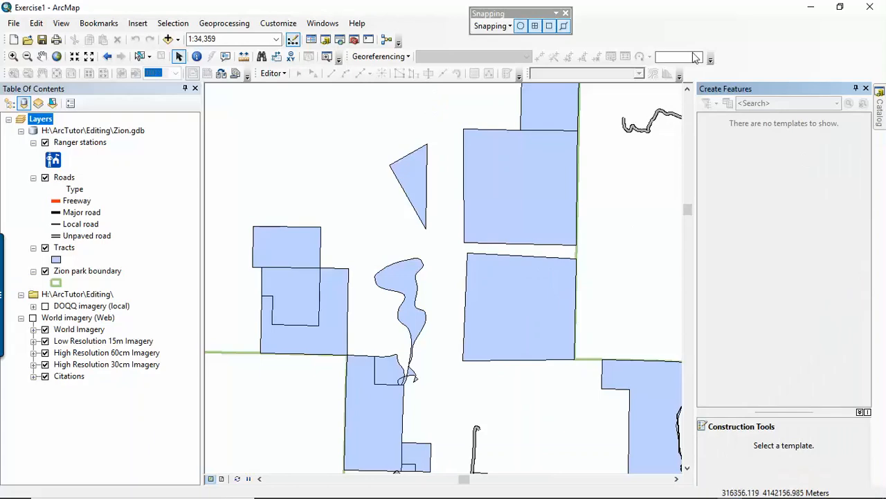
left_click_drag(543, 14, 467, 41)
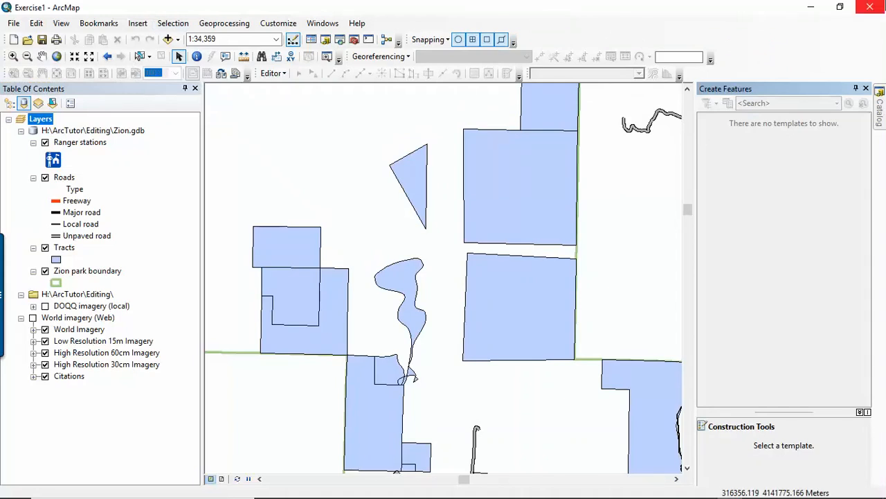
Replace Exercise1 with a new document based on the Blank Map template, without saving the map changes
left_click(870, 6)
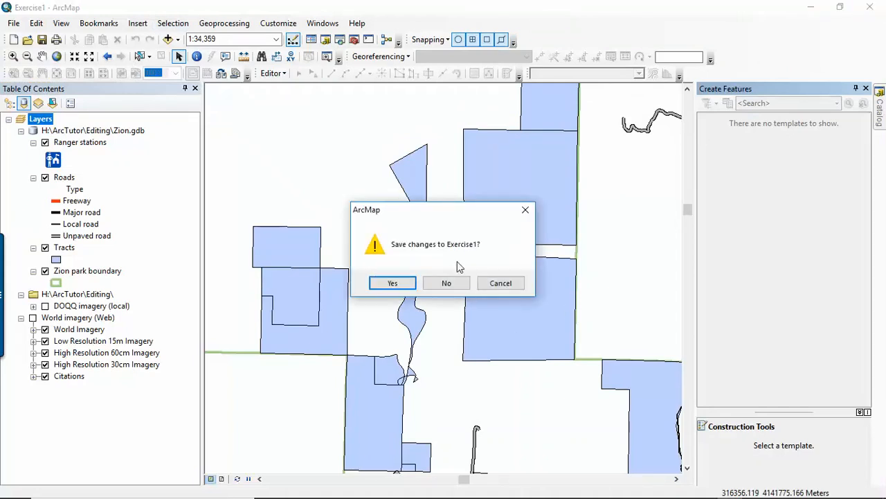
left_click(480, 285)
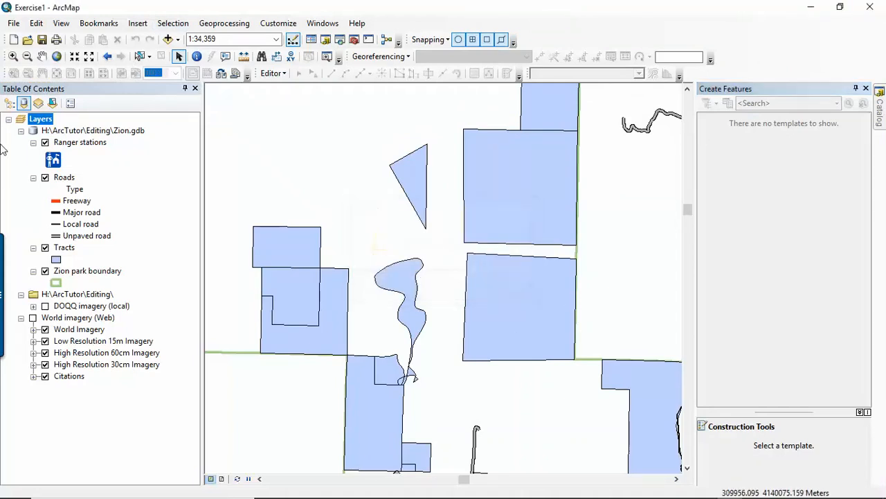
left_click(20, 39)
double_click(391, 172)
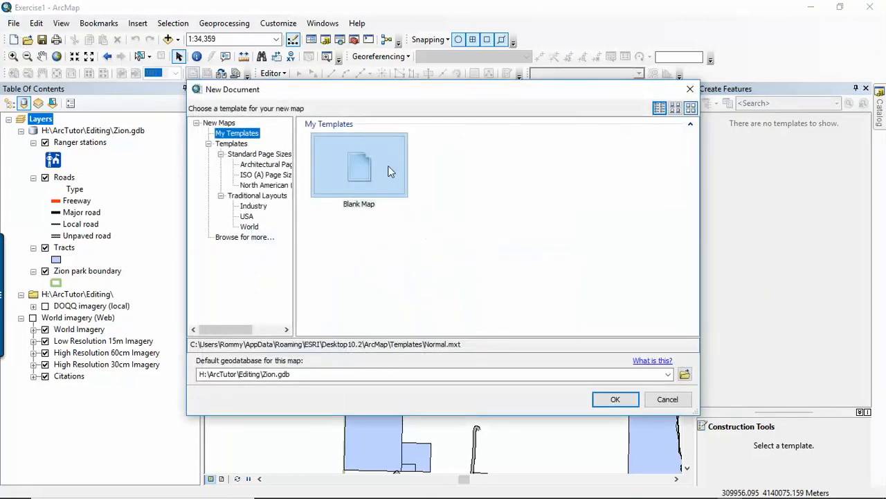
left_click(434, 281)
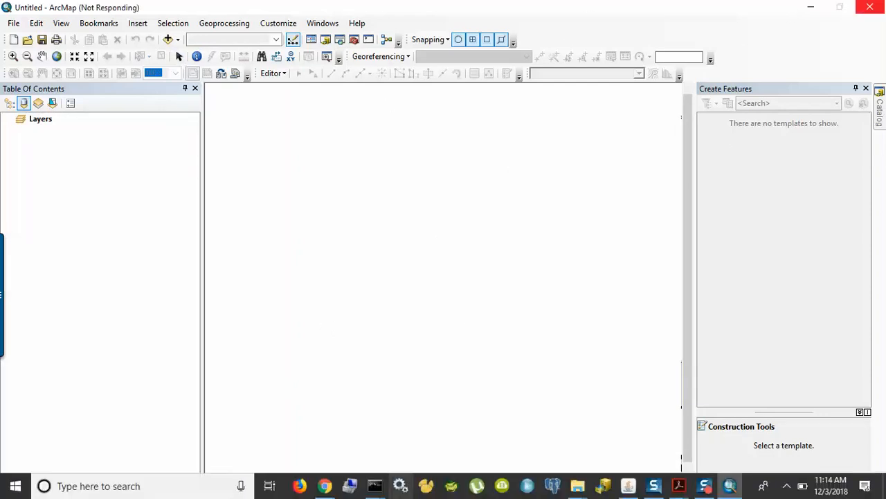
Switch to File Explorer and open the "Creating and editing features" PDF from the presentation folder on Local Disk (H:)
mouse_move(625, 496)
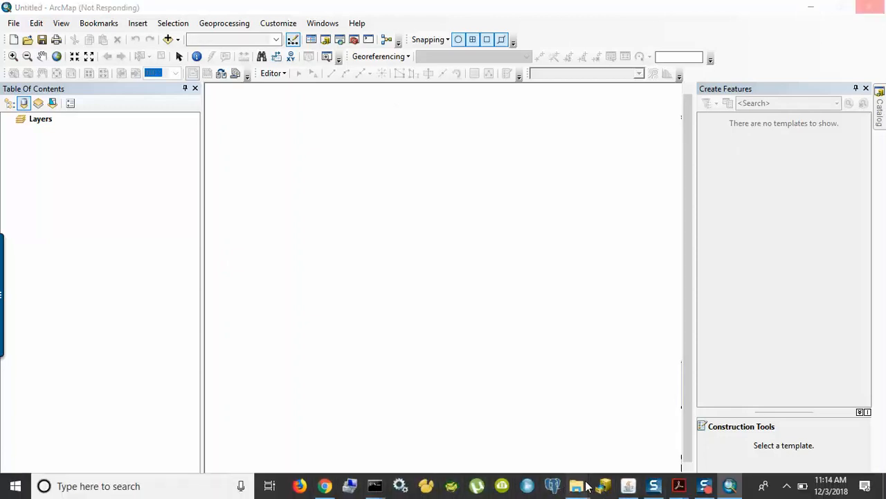
mouse_move(578, 485)
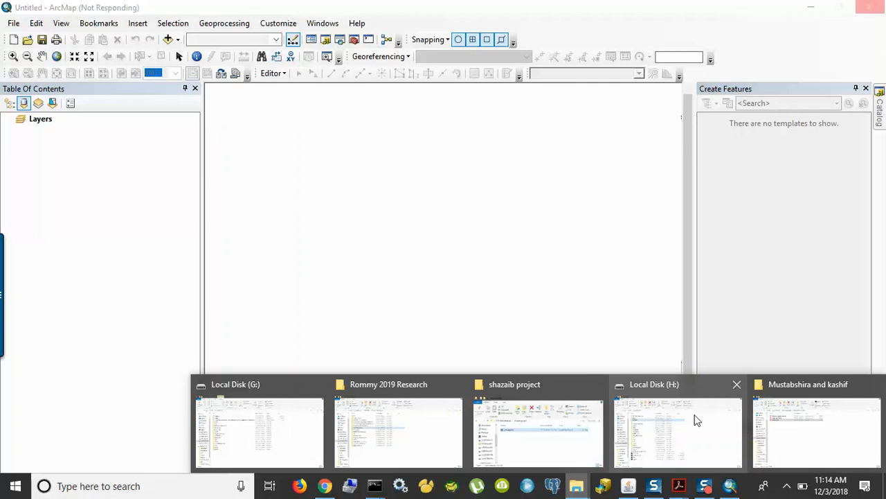
left_click(786, 410)
left_click(137, 214)
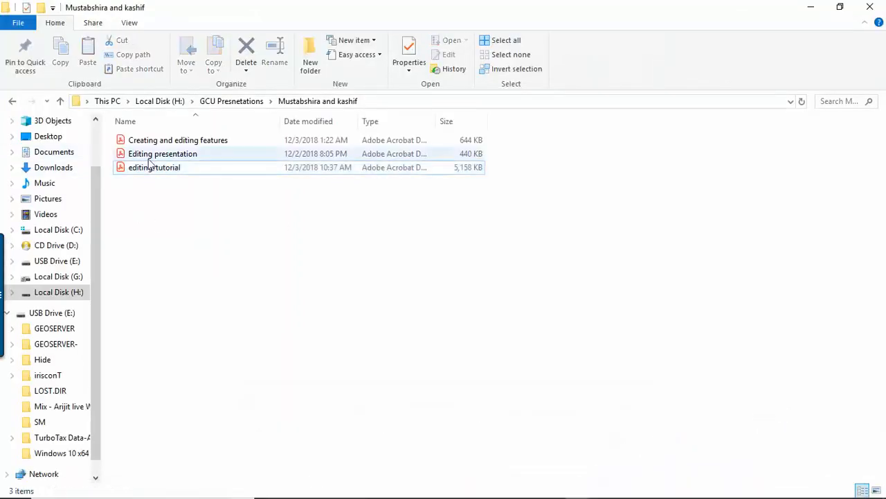
left_click(153, 154)
left_click(158, 141)
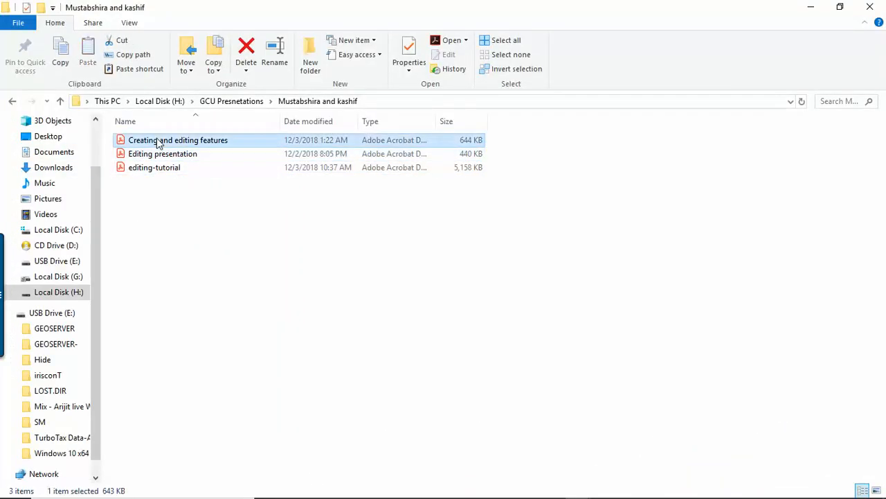
double_click(158, 140)
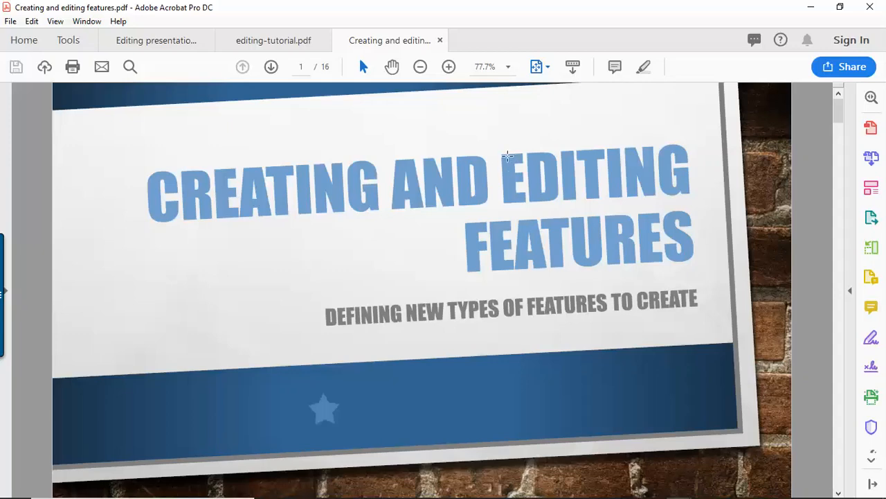
Clear the screen by putting away the presentation PDF, the File Explorer window and the blank ArcMap document
scroll(506, 154, "down", 2)
scroll(518, 153, "up", 2)
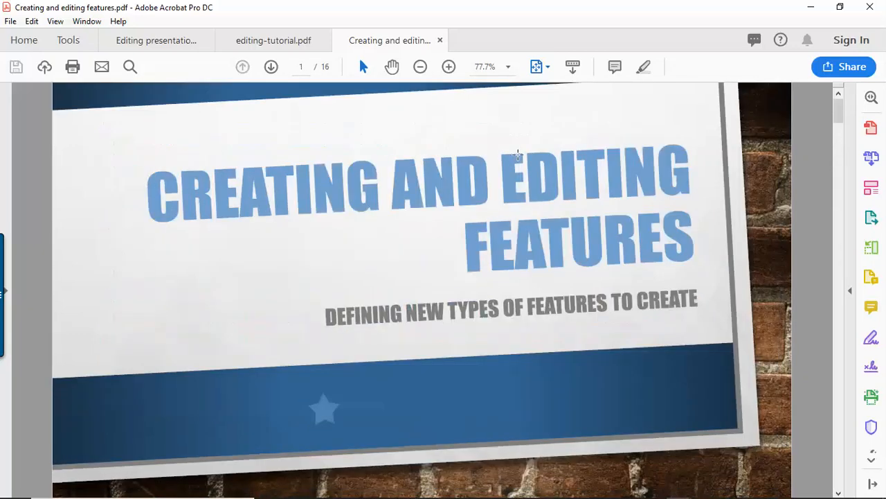
left_click(815, 8)
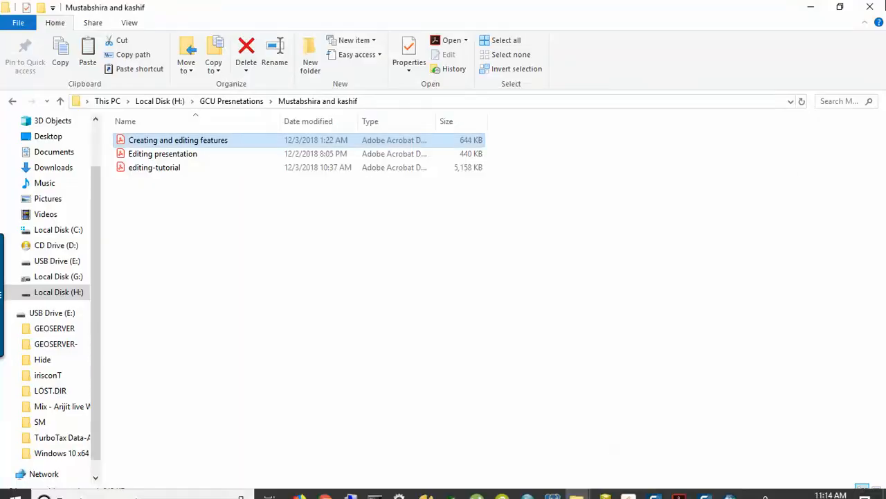
left_click(880, 11)
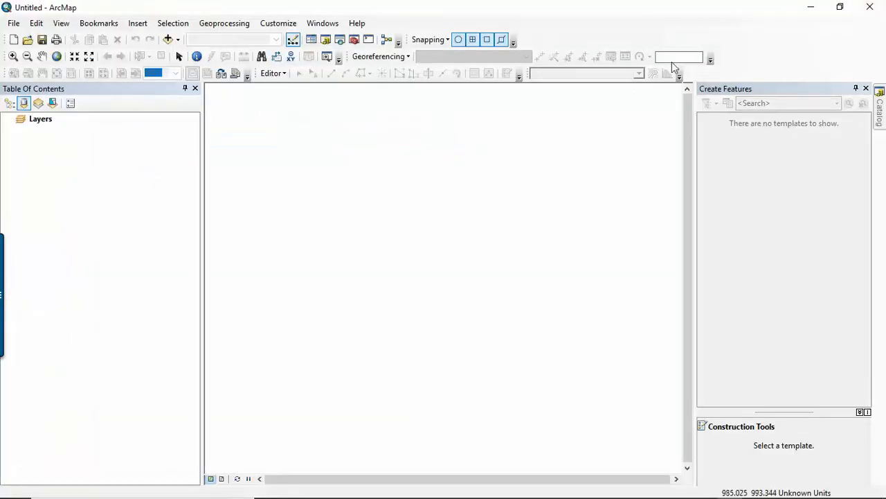
left_click(809, 7)
Close the editing-tutorial and Editing presentation PDFs and return to the "Creating and editing features" PDF
mouse_move(457, 495)
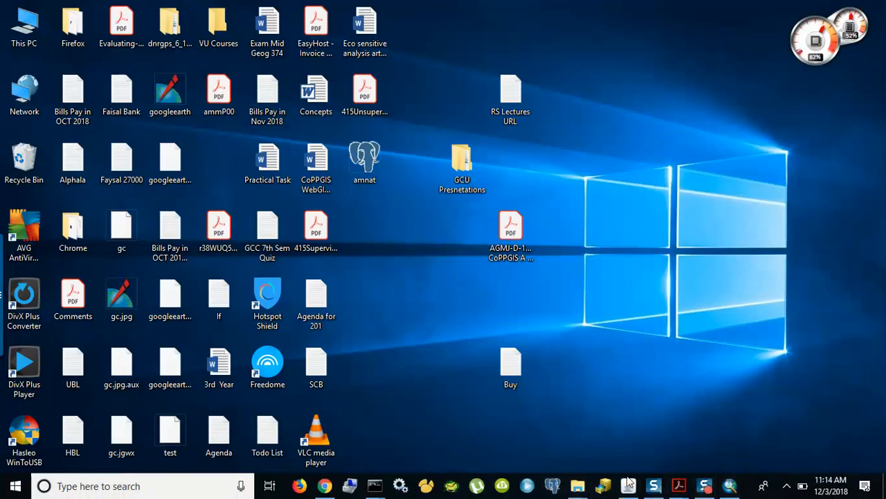
mouse_move(679, 486)
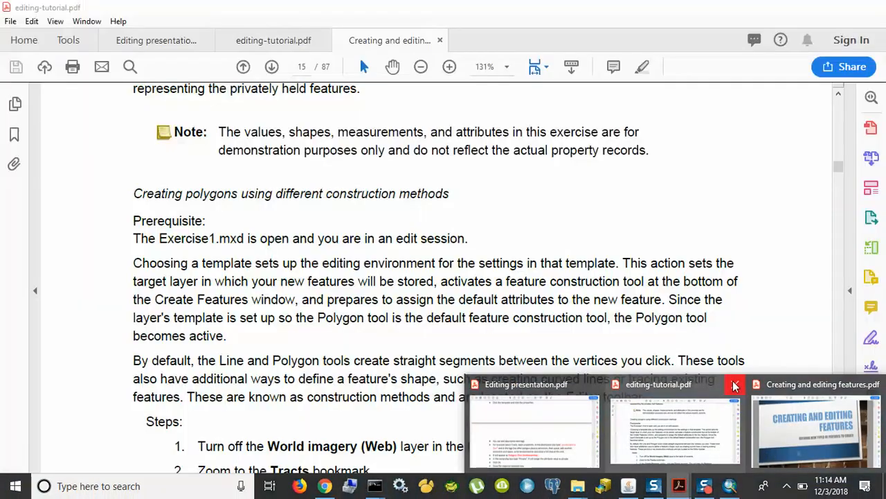
left_click(735, 383)
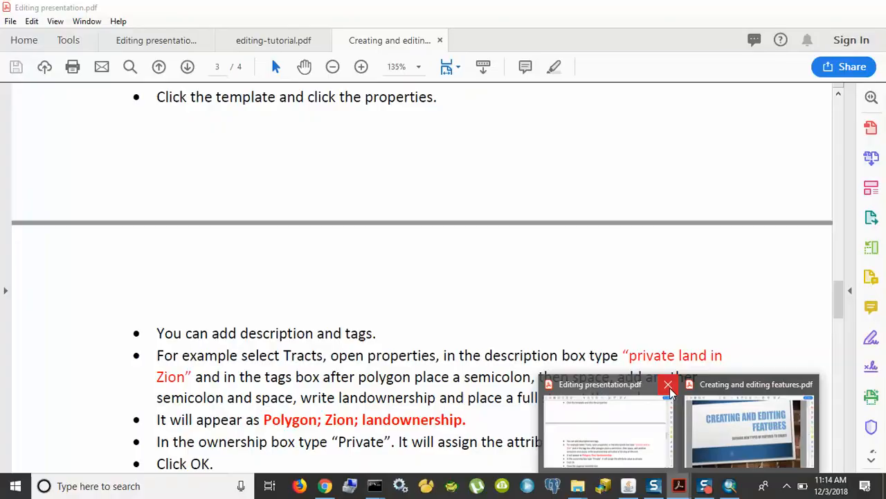
left_click(668, 384)
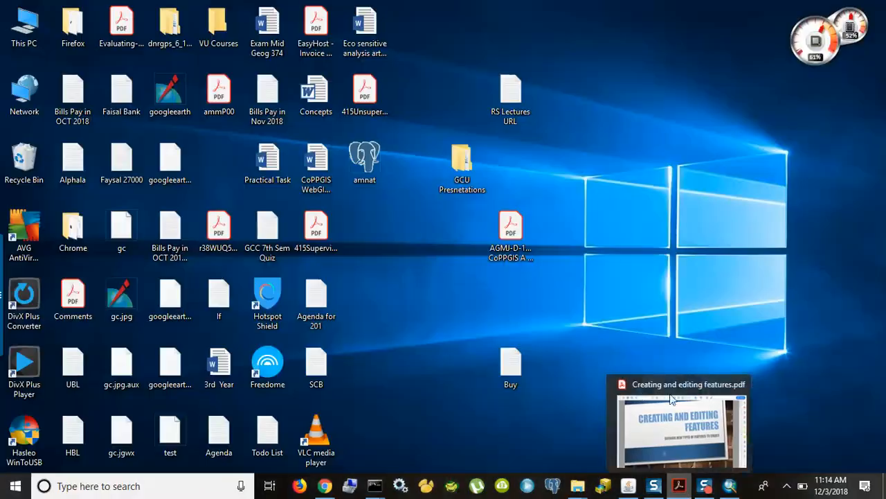
left_click(664, 409)
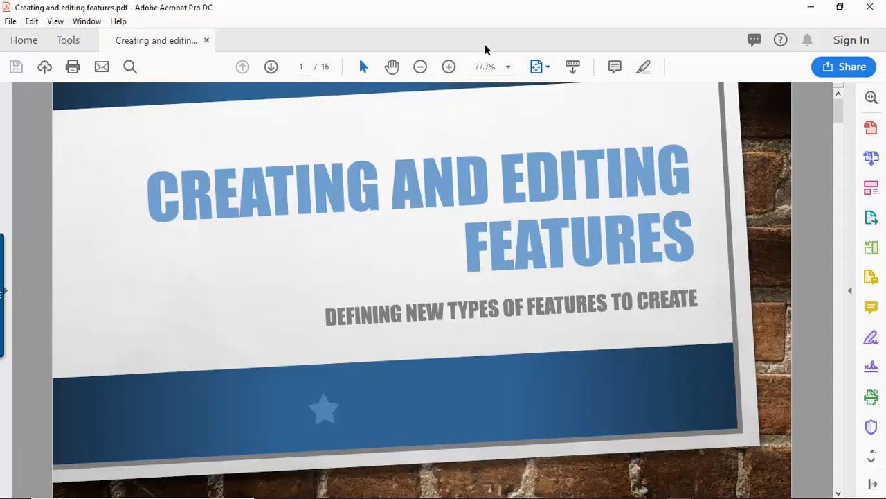
Set the presentation's page display to Fit One Full Page
left_click(547, 68)
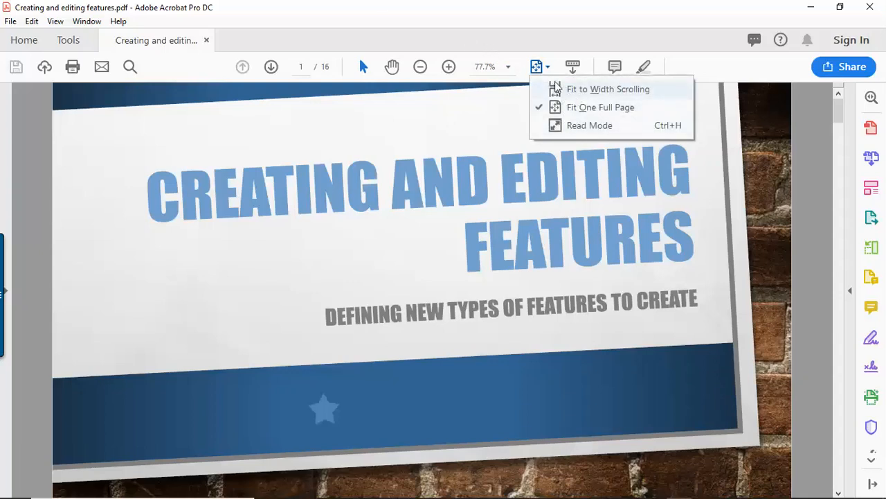
left_click(568, 109)
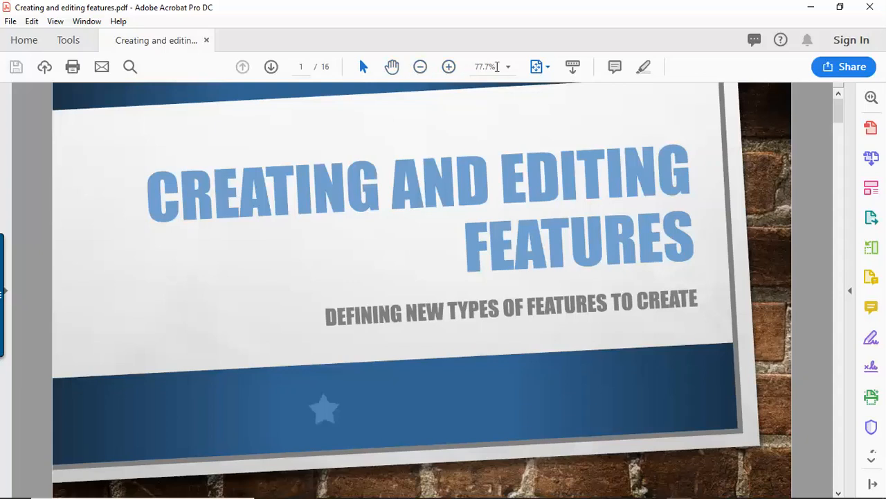
left_click(538, 69)
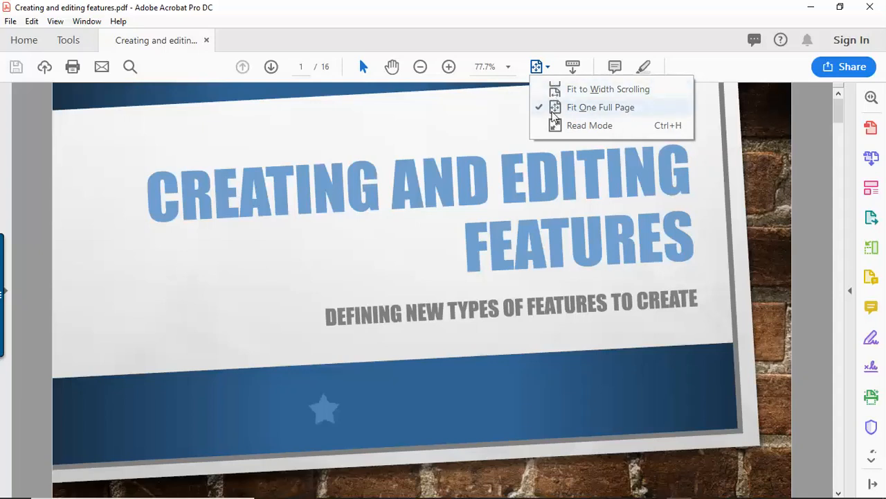
left_click(521, 178)
left_click(814, 251)
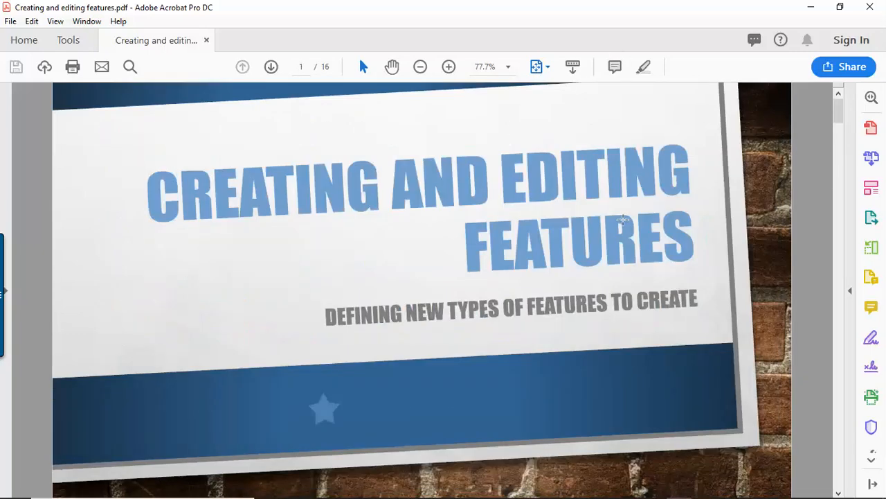
Read the presentation through page 3, switch to ArcMap and open the Exercise2 map document from the Editing folder
scroll(622, 219, "down", 2)
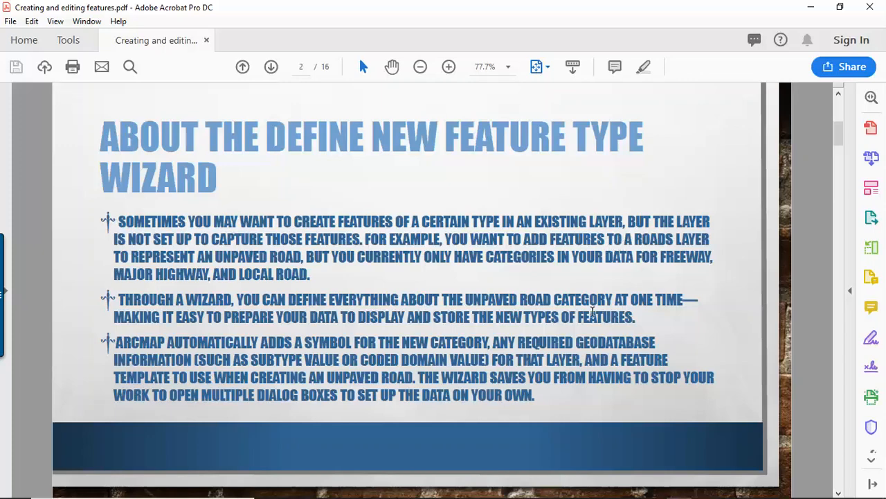
scroll(589, 312, "down", 3)
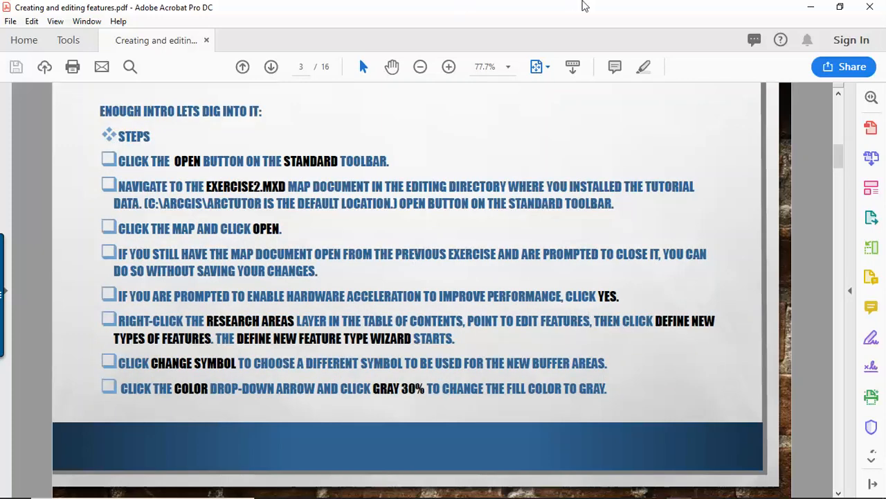
left_click(816, 7)
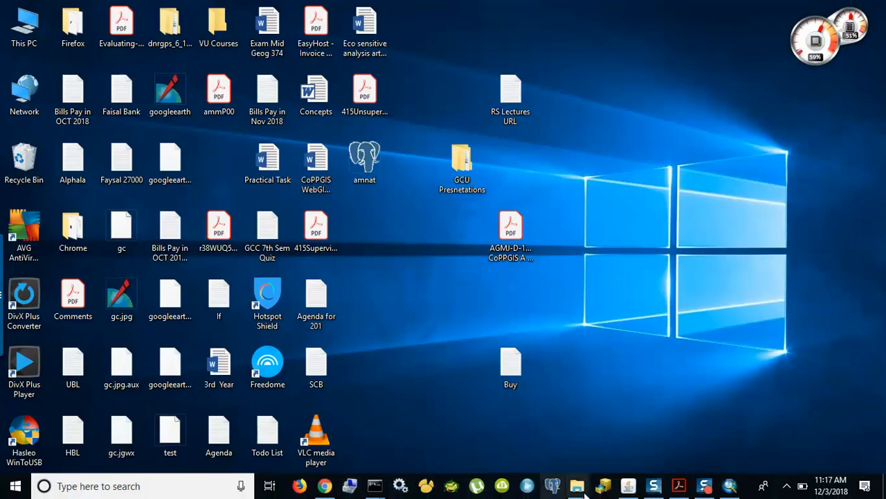
left_click(730, 486)
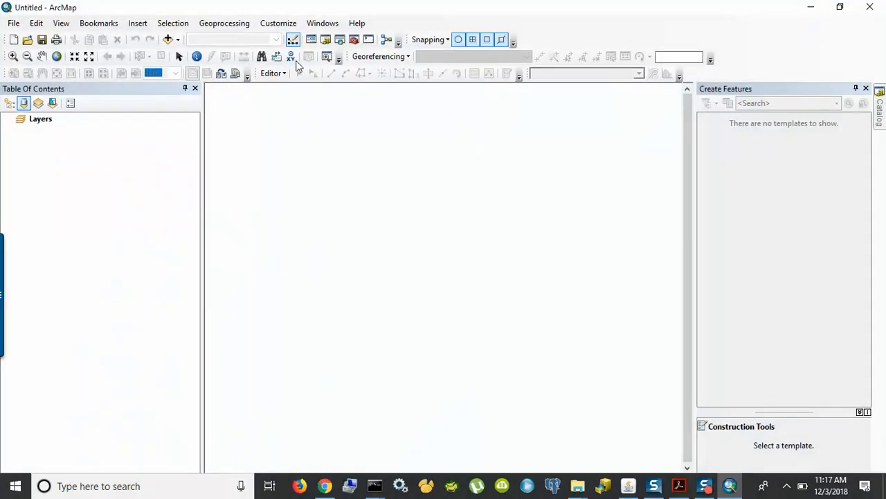
left_click(28, 41)
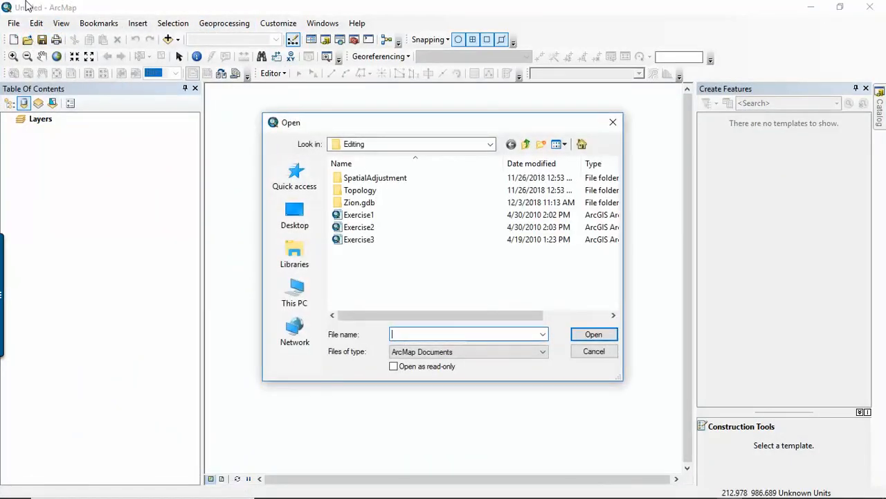
left_click(351, 231)
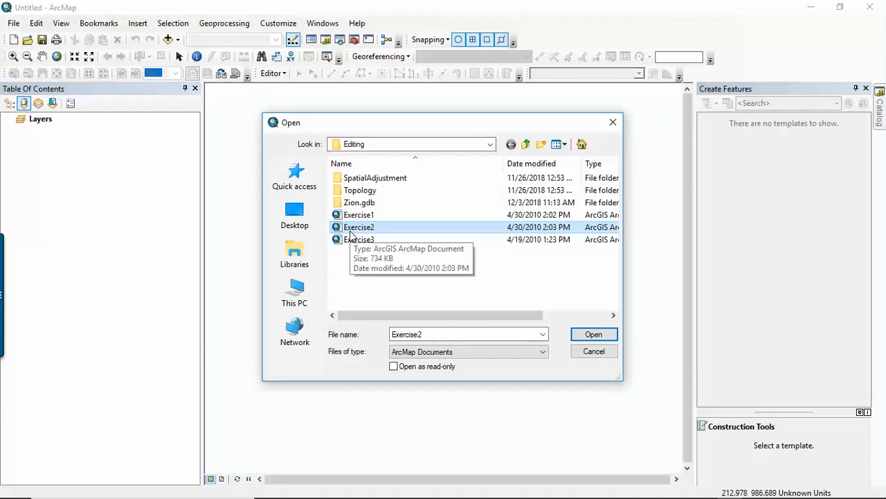
double_click(350, 231)
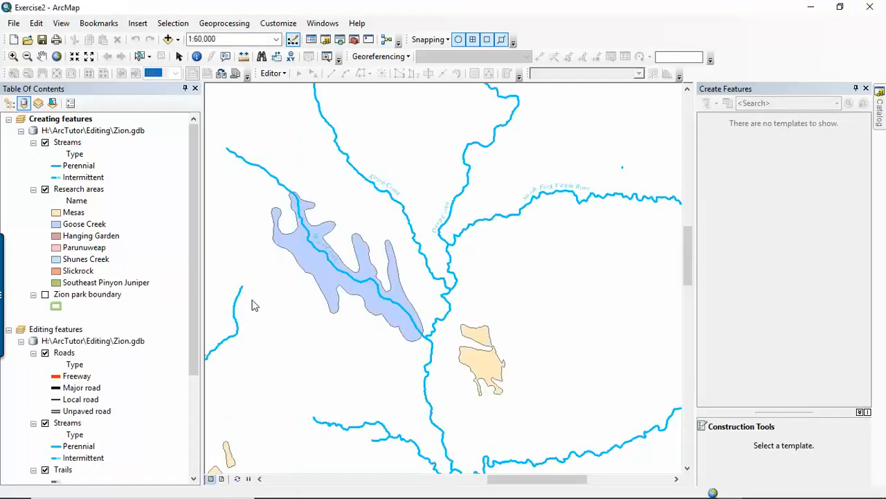
Examine the Exercise2 layers and the surrounding streams and research areas, and switch back to the presentation's steps in Acrobat
scroll(153, 388, "down", 2)
scroll(153, 387, "down", 1)
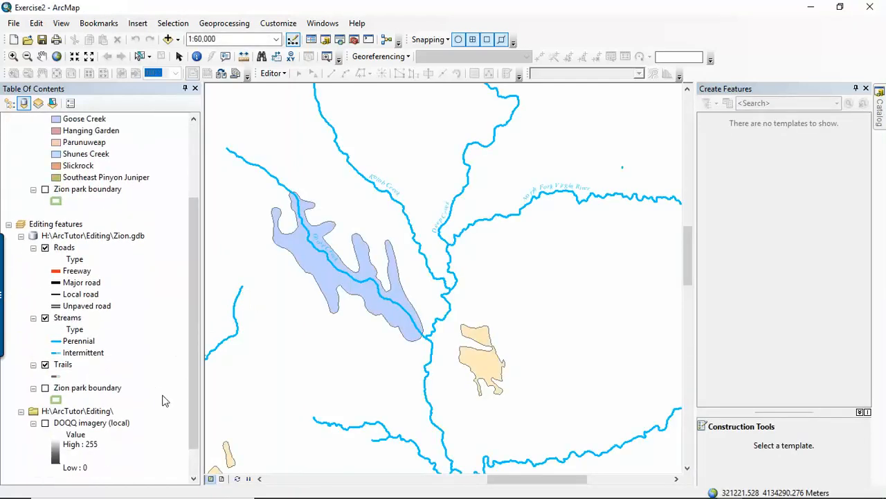
scroll(165, 399, "up", 1)
scroll(165, 398, "up", 2)
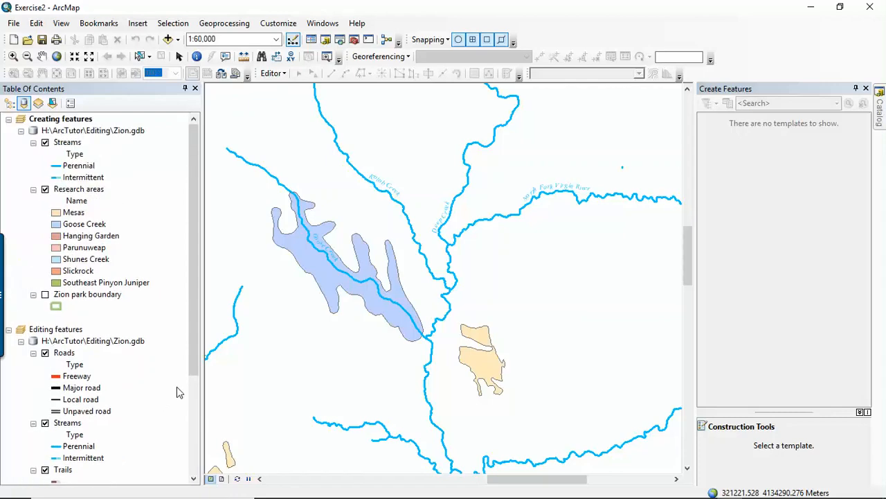
scroll(445, 374, "up", 1)
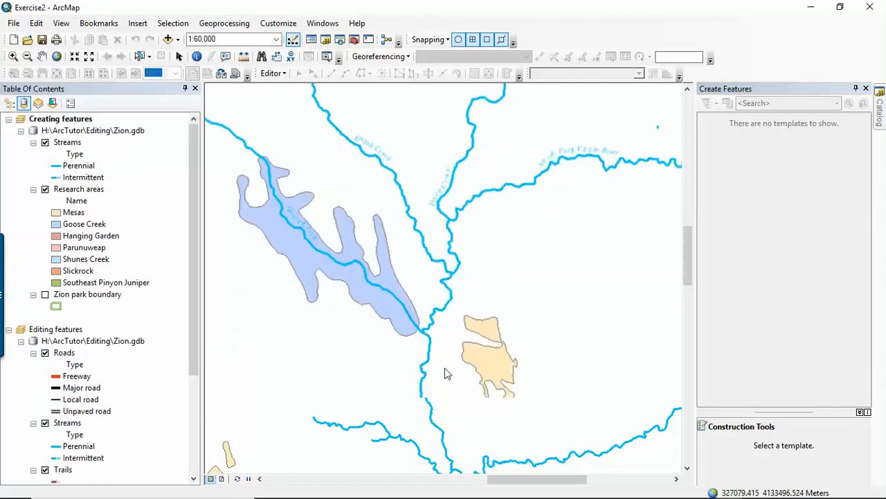
scroll(445, 373, "up", 1)
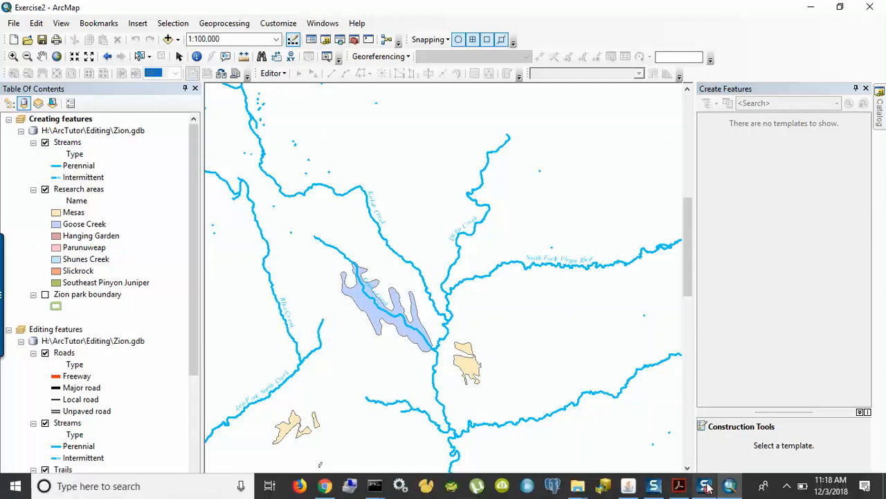
left_click(679, 485)
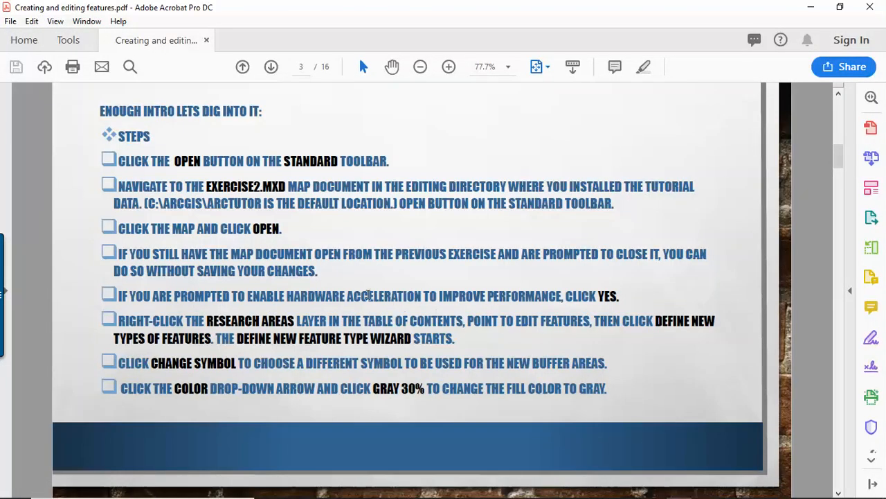
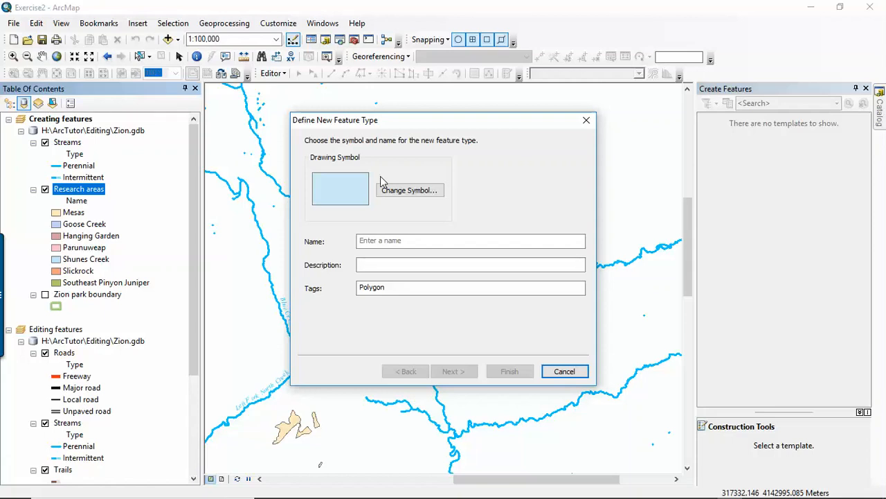
Choose the Pink fill as the drawing symbol for the new Research areas feature type
left_click(422, 192)
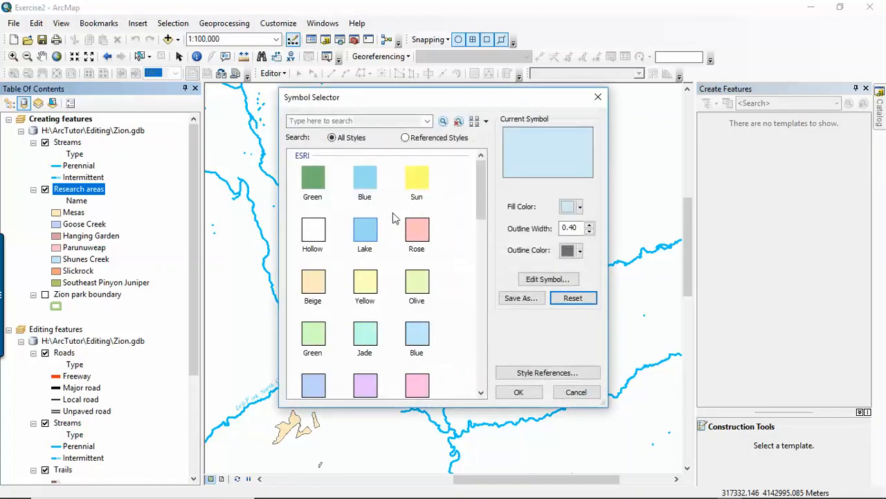
scroll(396, 232, "down", 1)
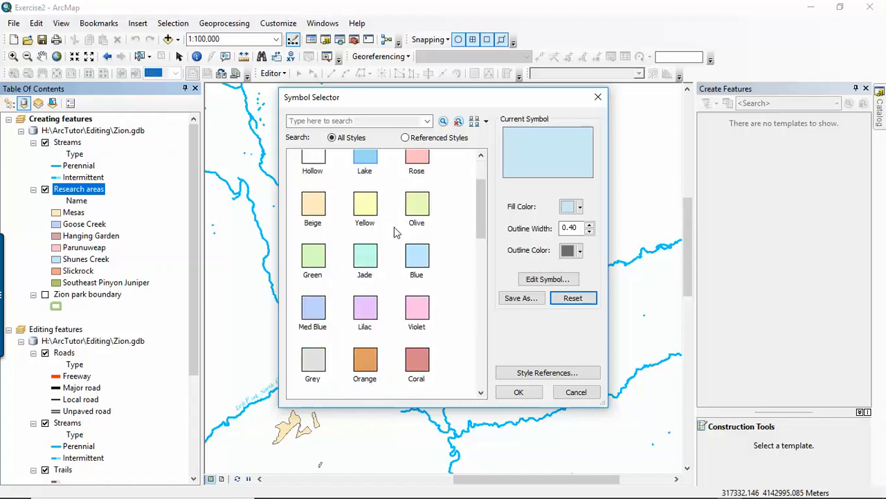
scroll(396, 233, "down", 1)
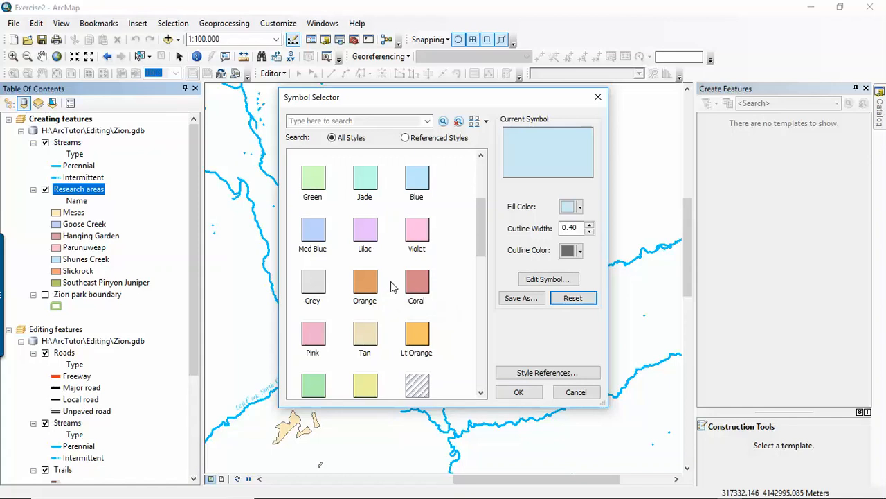
scroll(391, 286, "down", 1)
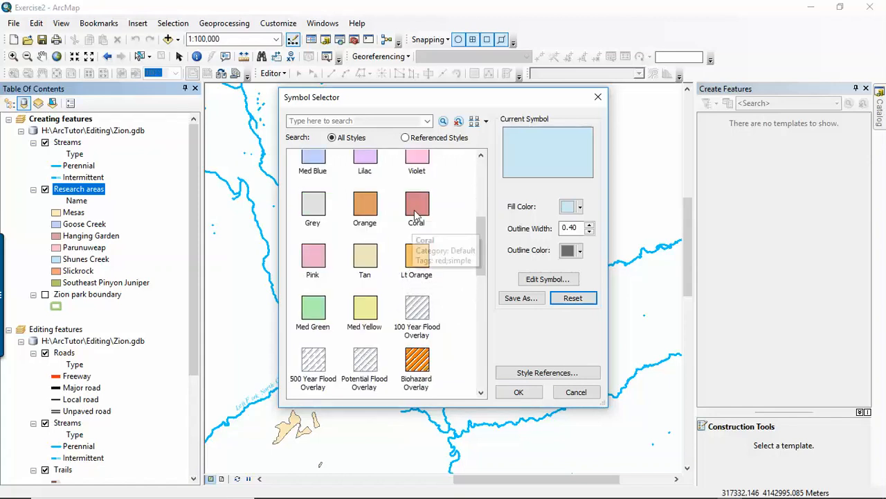
left_click(317, 256)
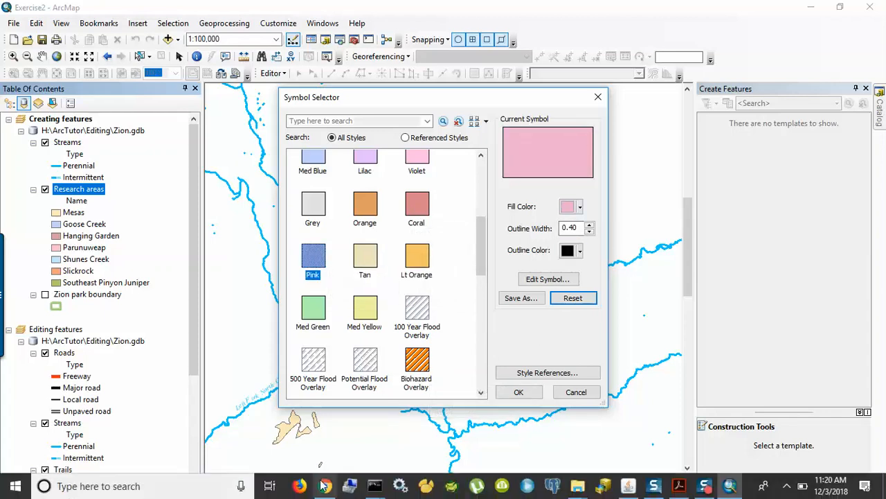
Check the presentation's steps in Acrobat, return to ArcMap and set the symbol's fill color to Gray 30%, accepting the symbol
mouse_move(514, 485)
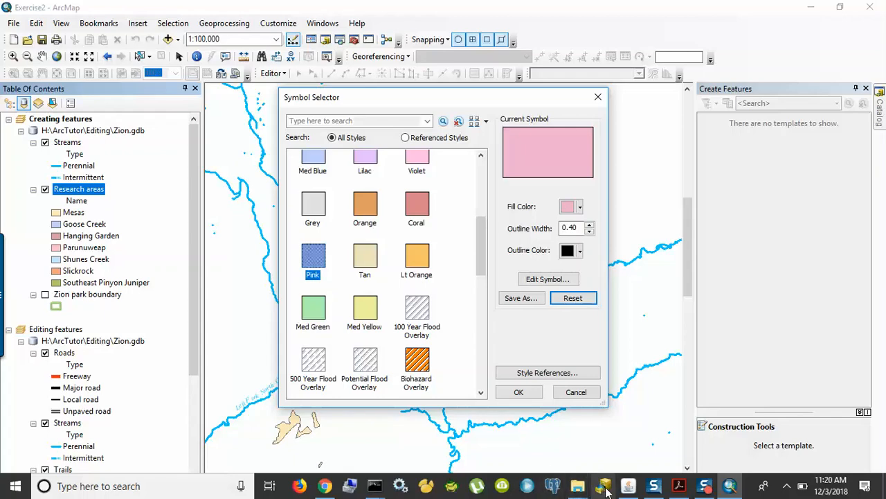
left_click(679, 486)
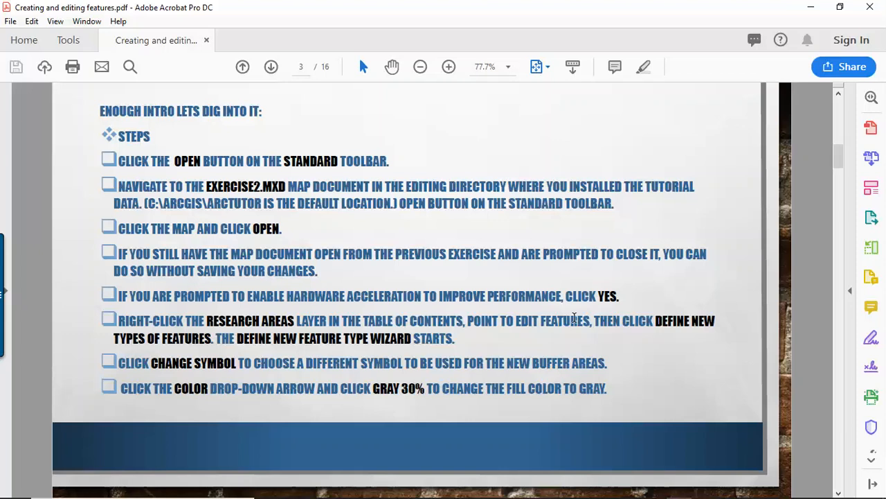
left_click(727, 487)
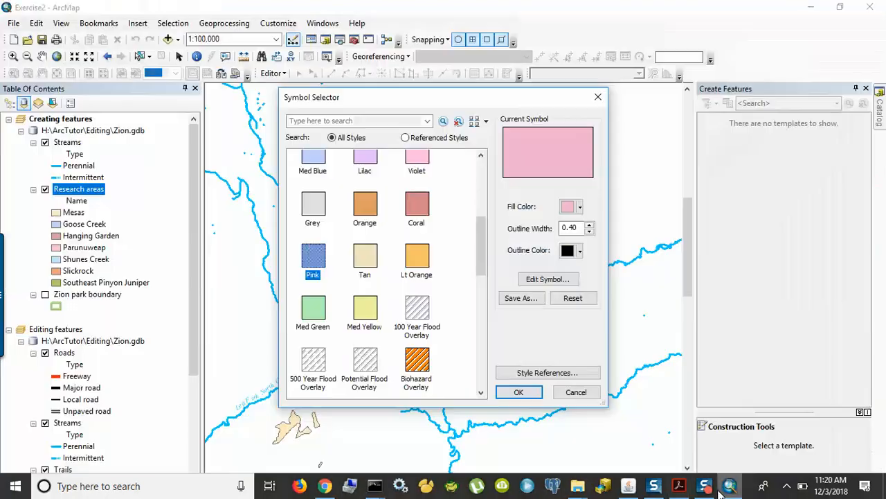
left_click(581, 211)
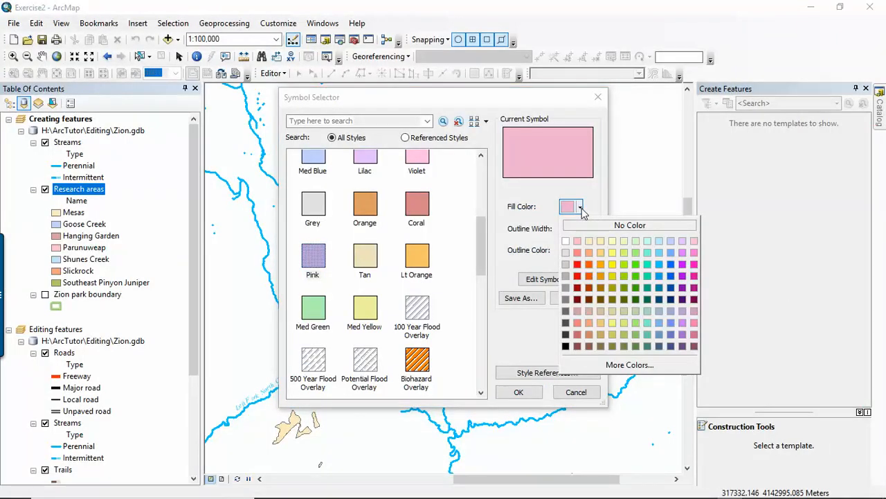
left_click(554, 325)
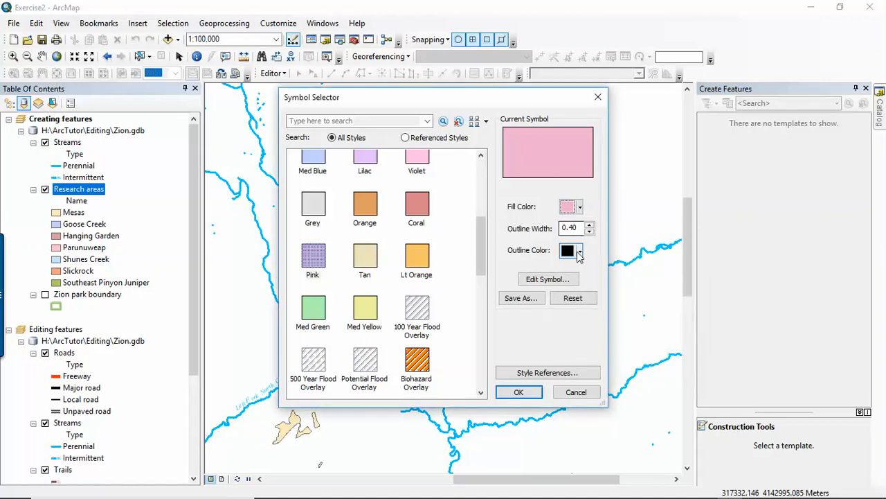
left_click(580, 251)
left_click(580, 208)
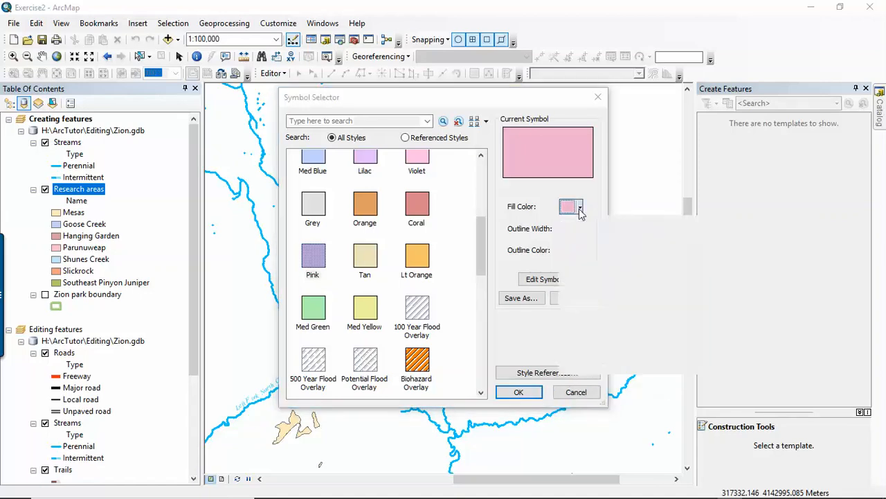
left_click(579, 206)
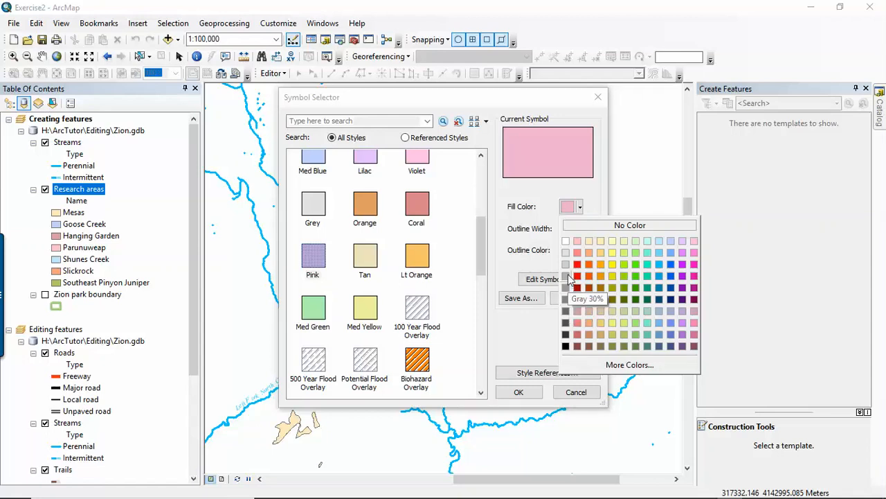
left_click(568, 277)
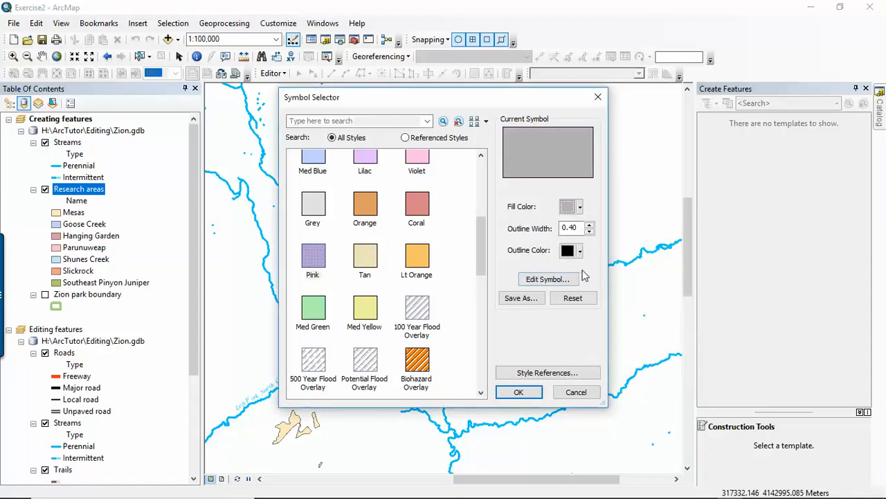
left_click(520, 393)
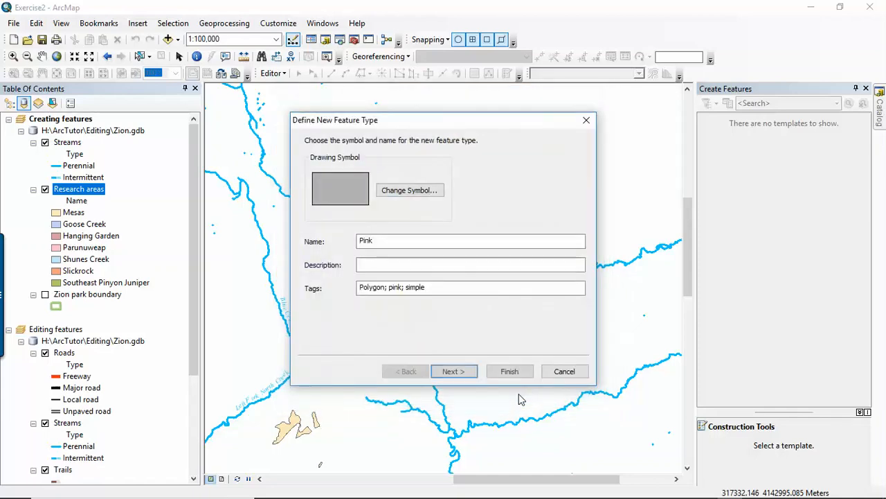
Read the presentation's page 4 instructions for the feature type's name, description and tags, and return to ArcMap
double_click(444, 243)
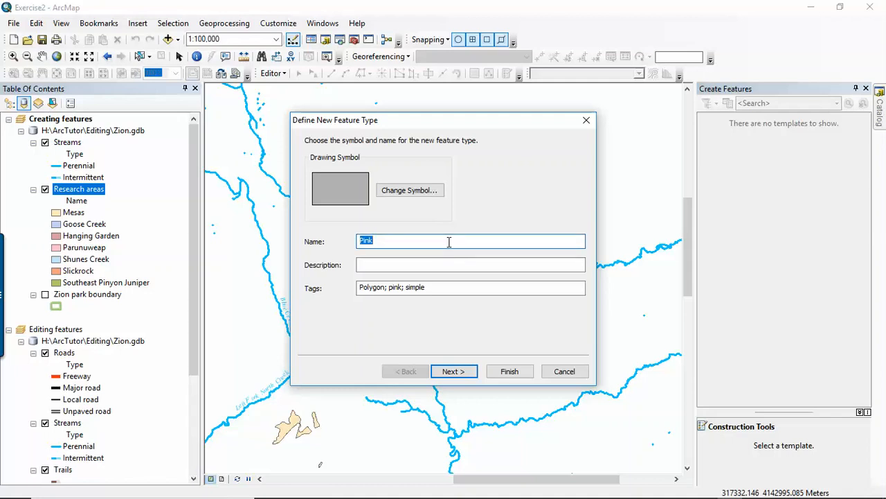
mouse_move(592, 496)
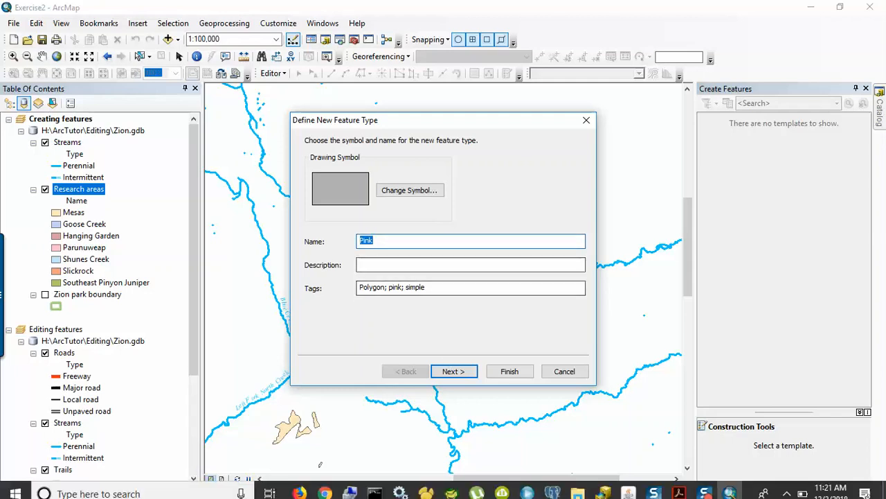
left_click(679, 486)
scroll(490, 356, "down", 10)
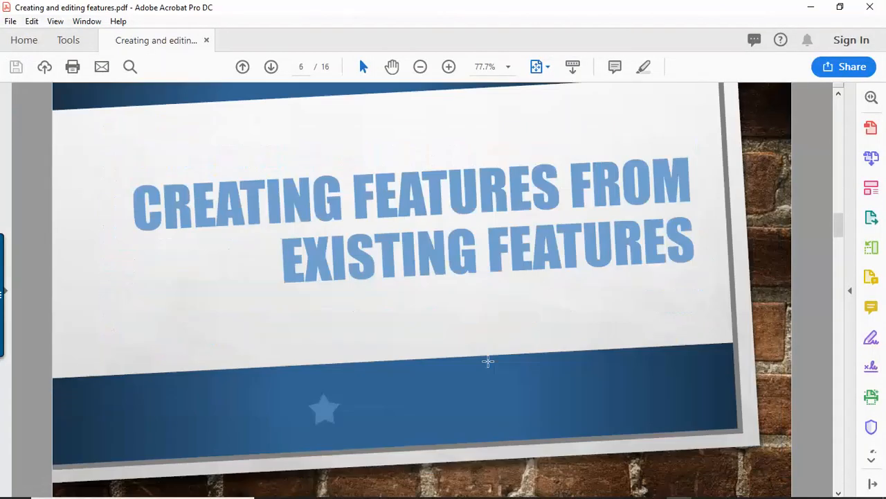
scroll(490, 356, "down", 5)
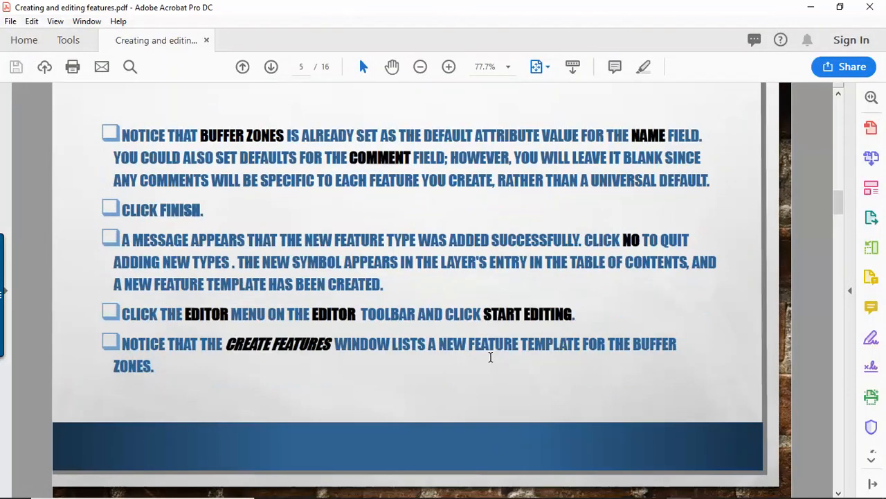
scroll(490, 357, "up", 5)
scroll(492, 357, "up", 5)
scroll(492, 357, "down", 5)
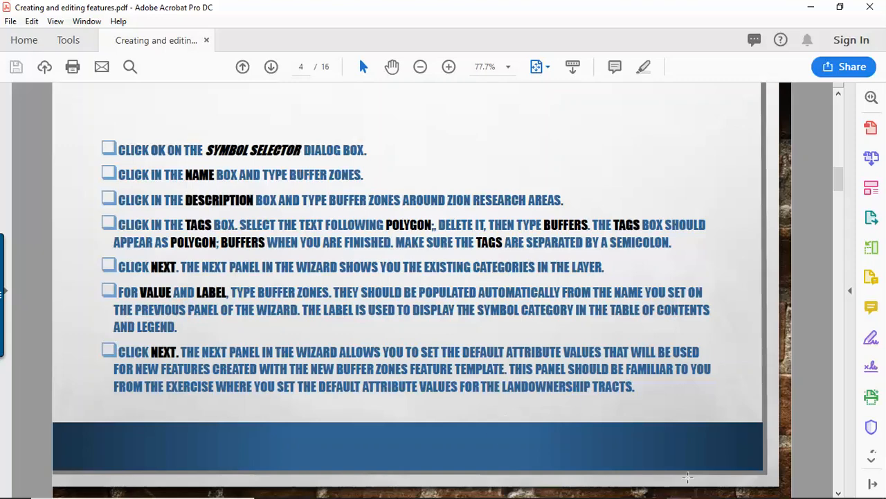
left_click(705, 485)
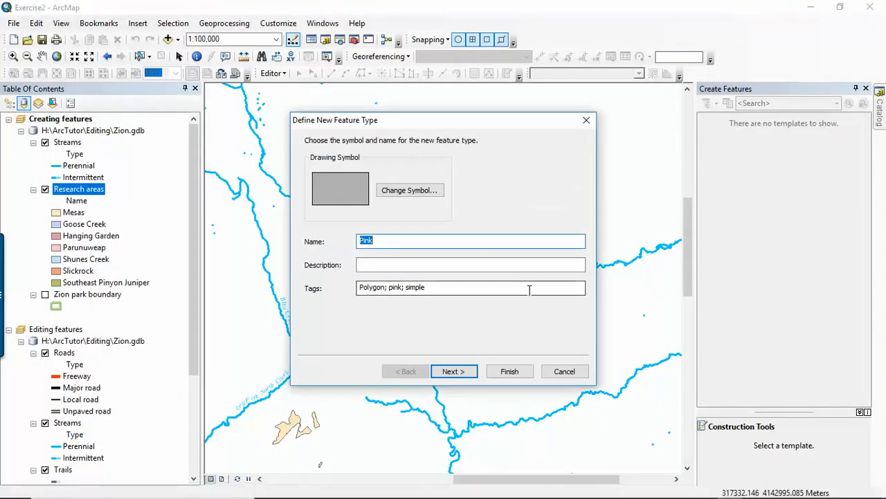
Name the new feature type "Buffer zone", checking the wording against the presentation in Acrobat
type("Bu")
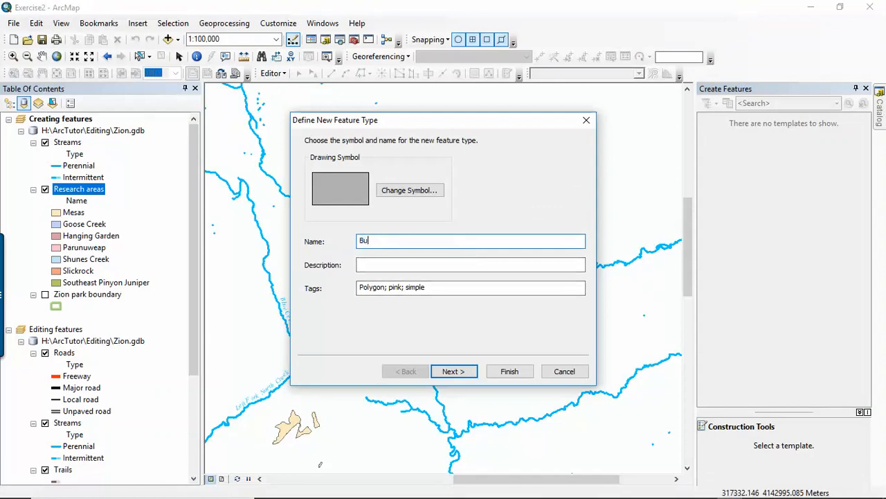
type("ffer zone arround zion research area")
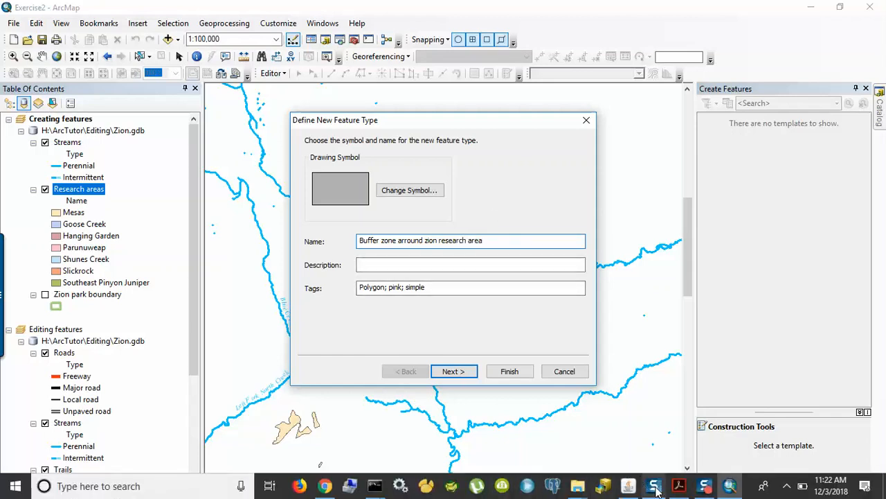
left_click(679, 487)
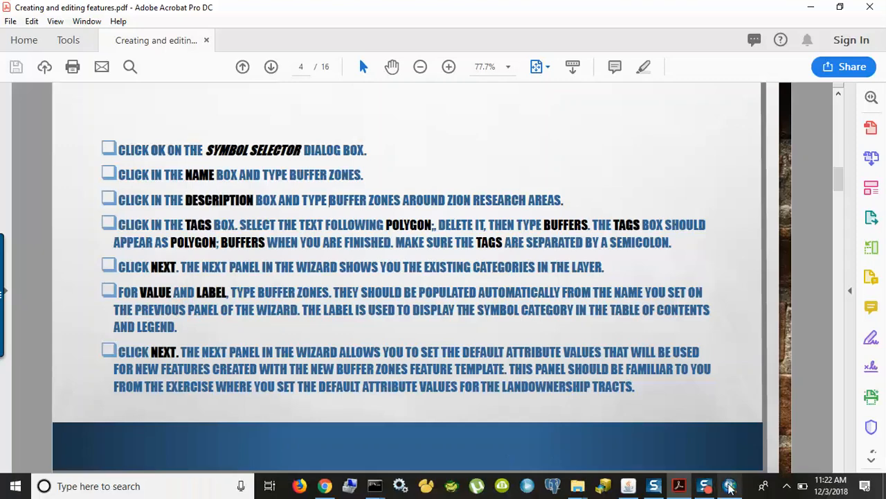
left_click(727, 485)
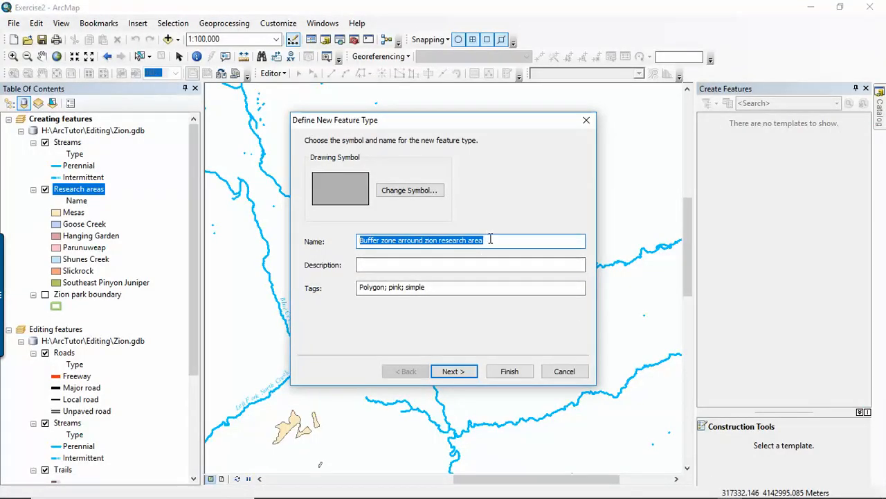
left_click_drag(499, 239, 396, 222)
key("BackSpace")
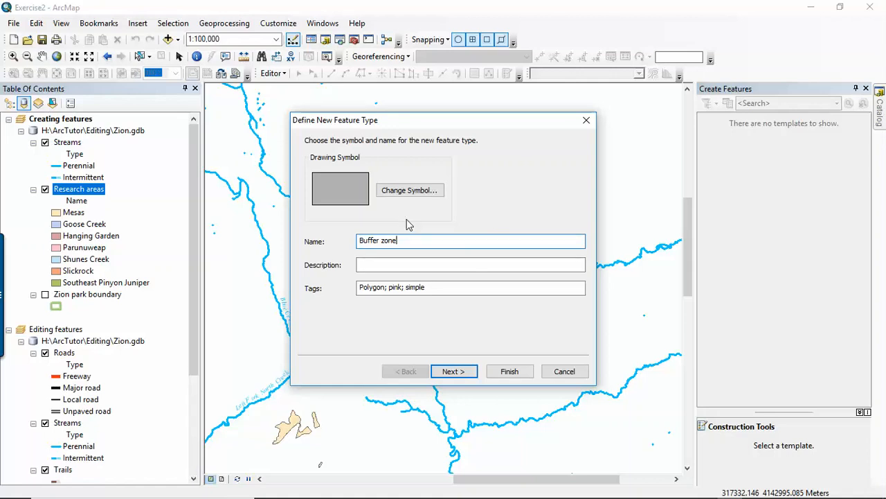
Enter "Buffer zone around zion research area" as the new feature type's description
key("Tab")
type("B")
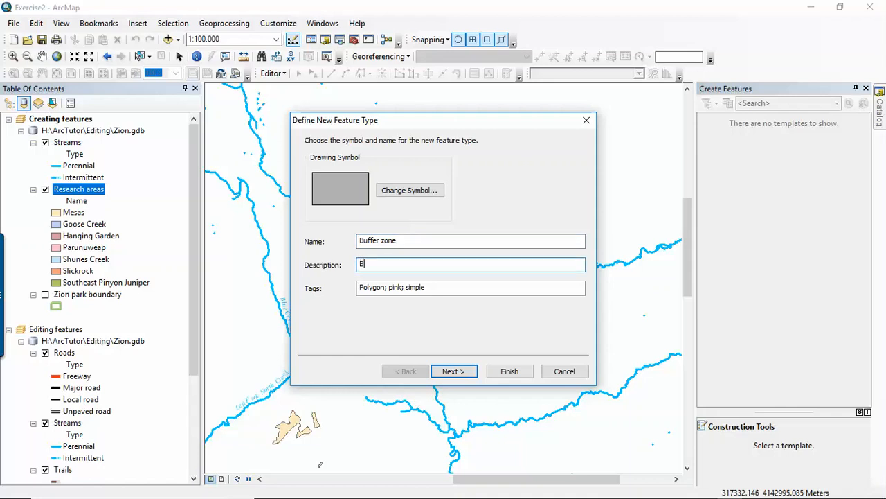
type("uffer zone ar")
type("round")
key("BackSpace")
key("BackSpace")
key("BackSpace")
type("o")
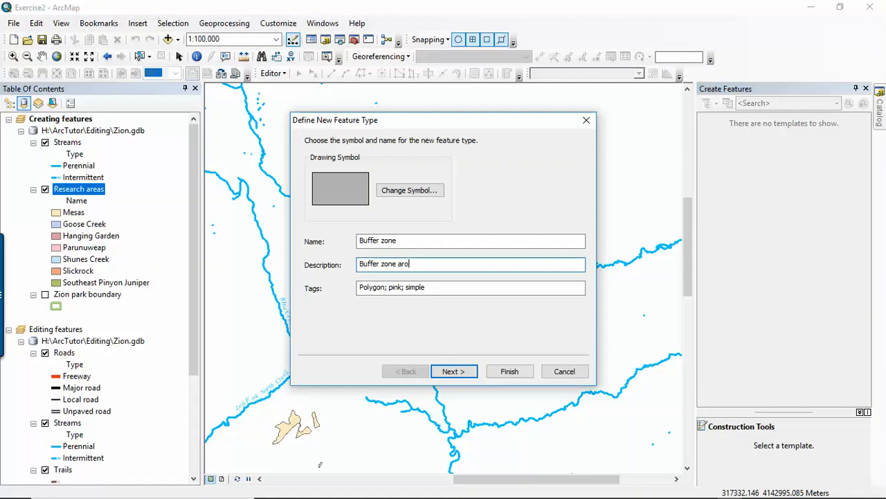
type("und zion research ")
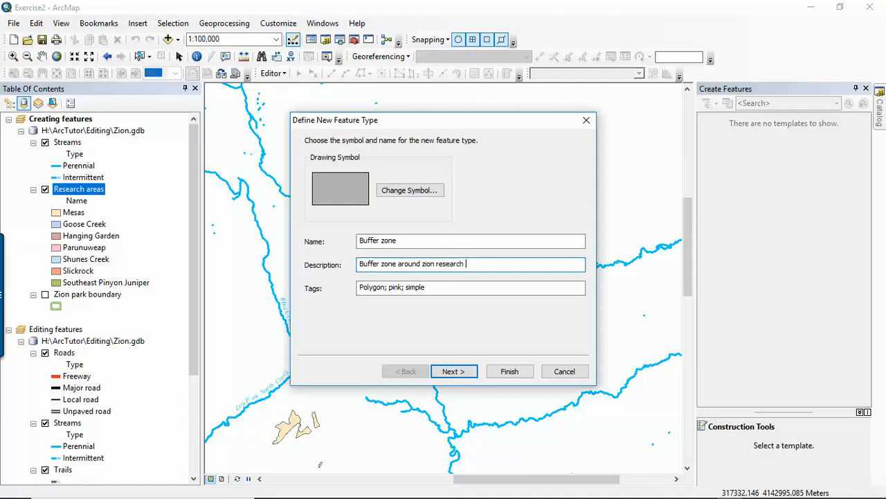
type("area")
Check the tag instructions in Acrobat, return to ArcMap and replace the tags after Polygon so they read "Polygon; Buffer"
mouse_move(487, 495)
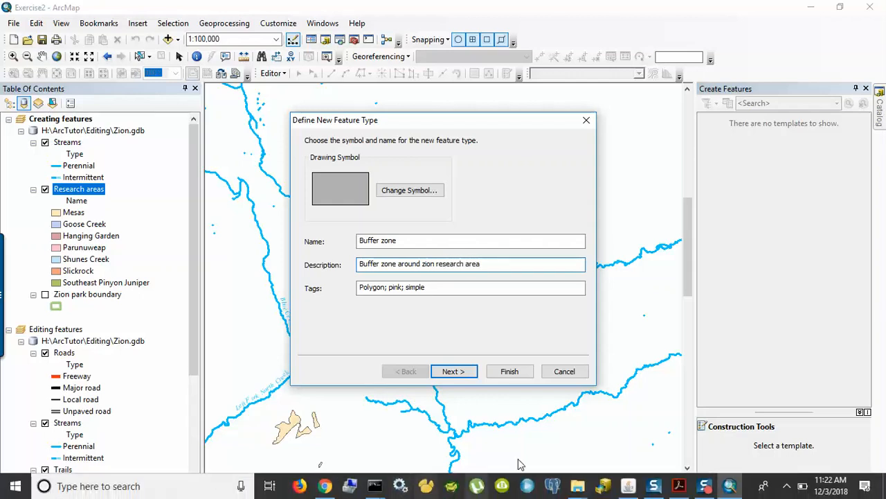
left_click(681, 486)
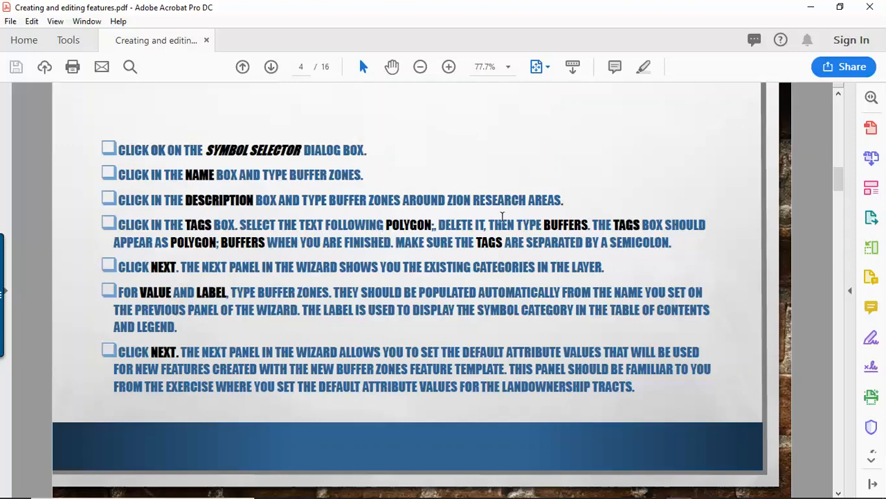
mouse_move(502, 493)
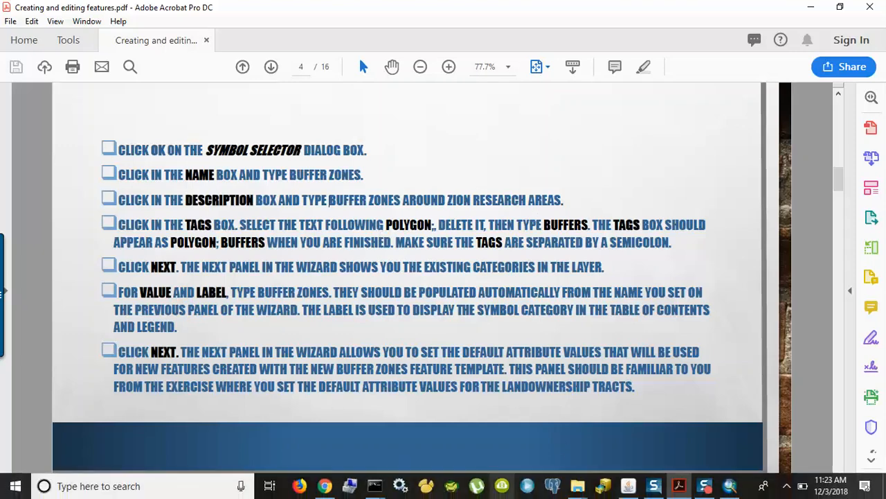
left_click(726, 490)
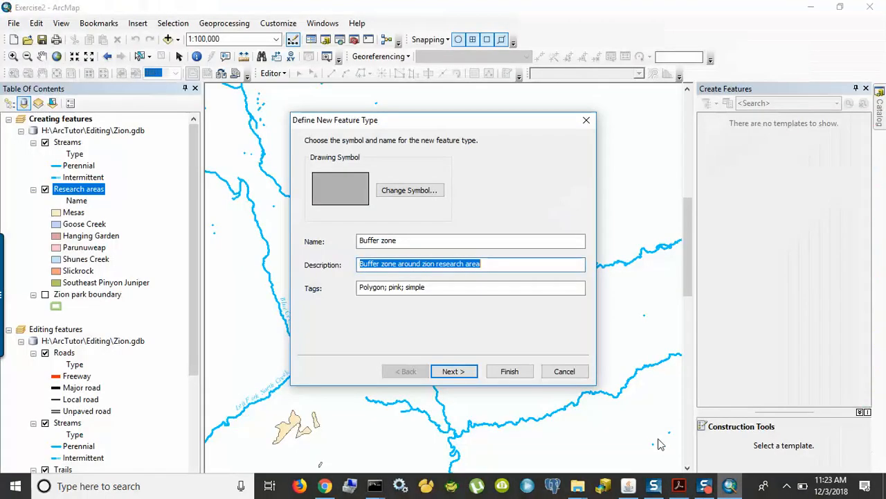
left_click(446, 289)
left_click_drag(448, 288, 405, 279)
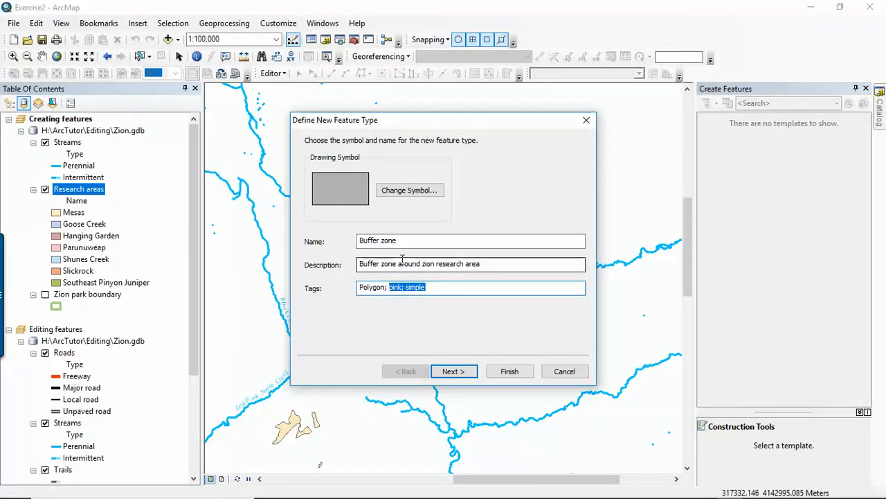
type("Buffer")
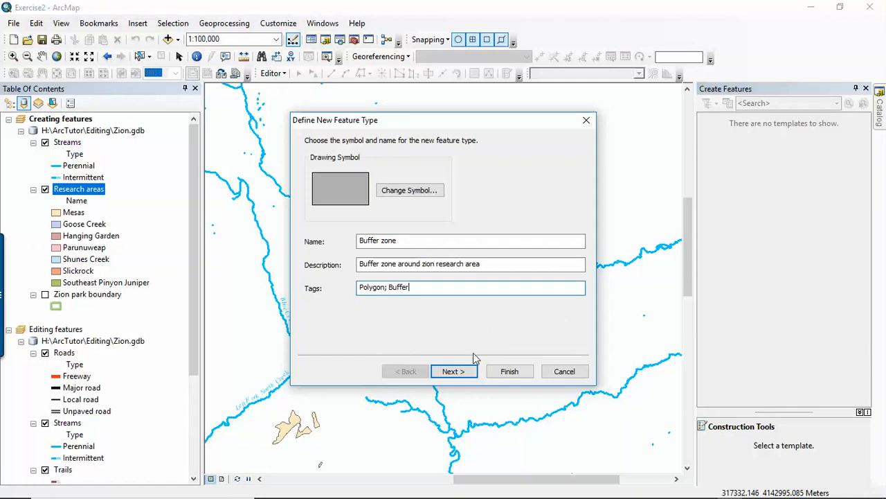
Complete the feature type with the prefilled Buffer zone category and default attribute values, and decline to define another type
left_click(464, 372)
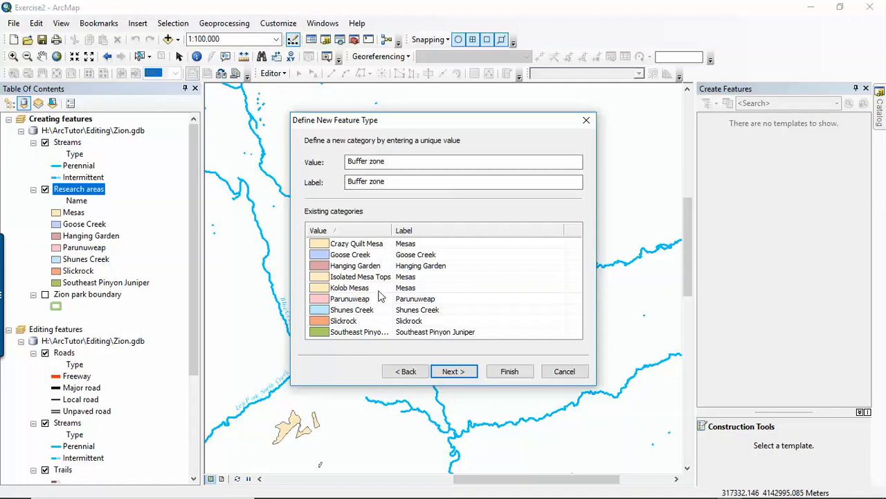
mouse_move(322, 494)
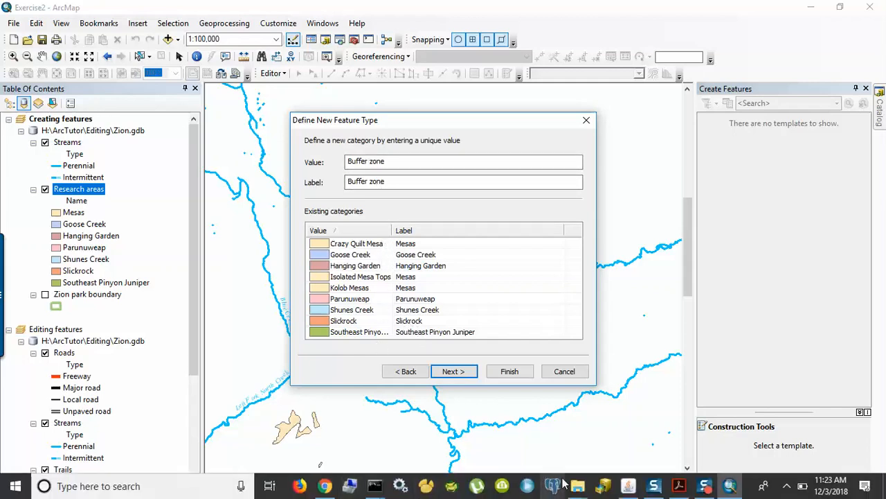
left_click(679, 486)
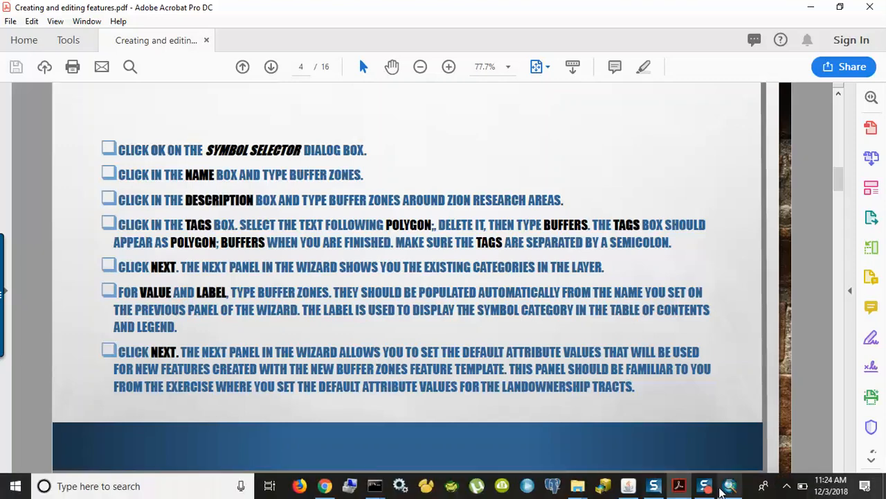
left_click(729, 486)
left_click(454, 371)
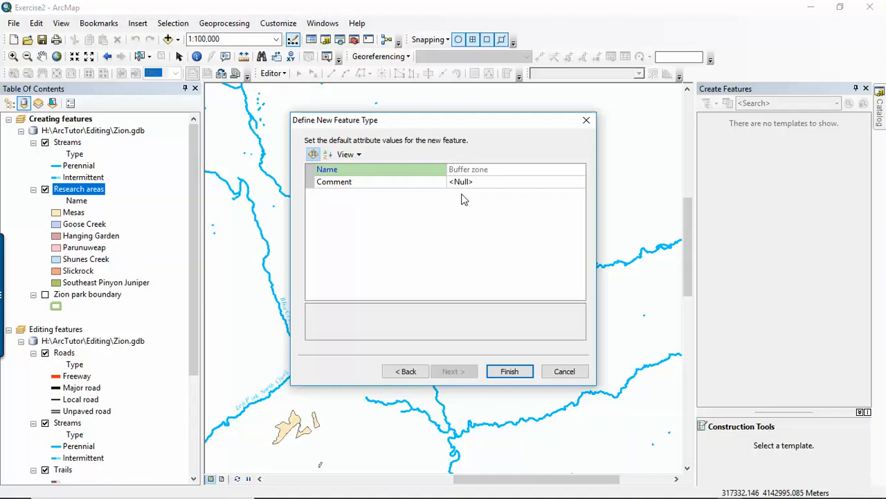
left_click(509, 371)
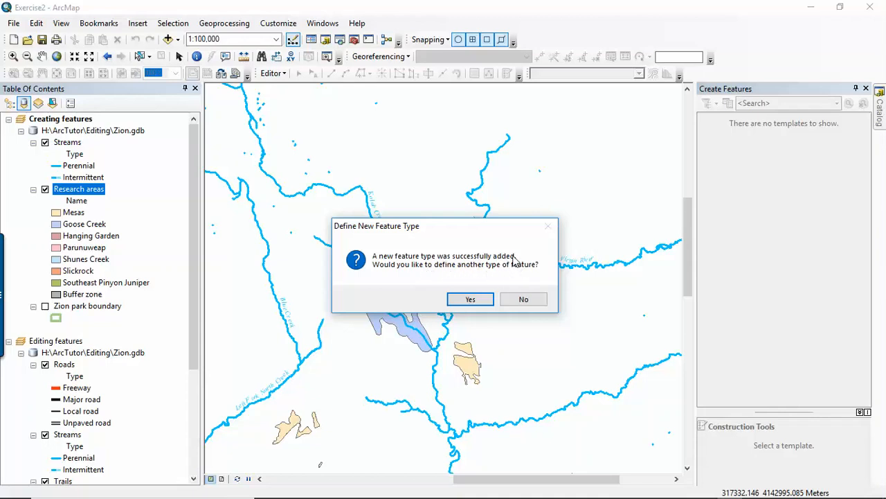
left_click(527, 298)
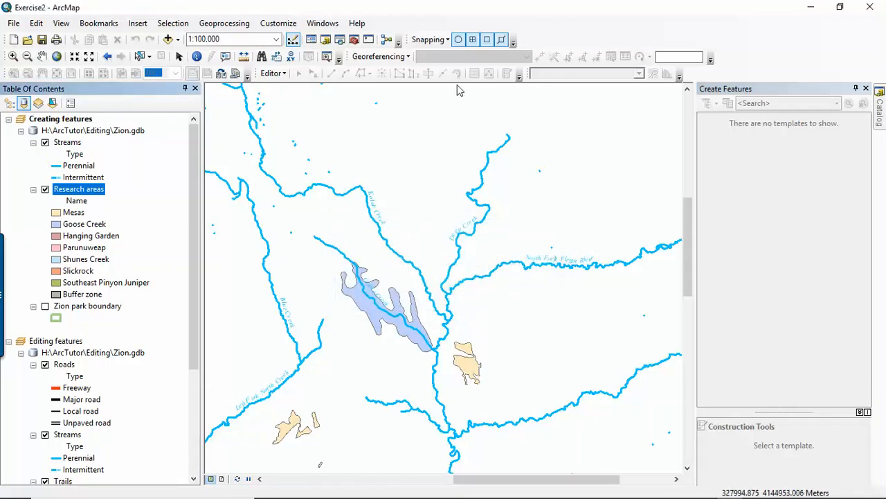
Highlight the Buffer zone category under Research areas and start an edit session
left_click(274, 73)
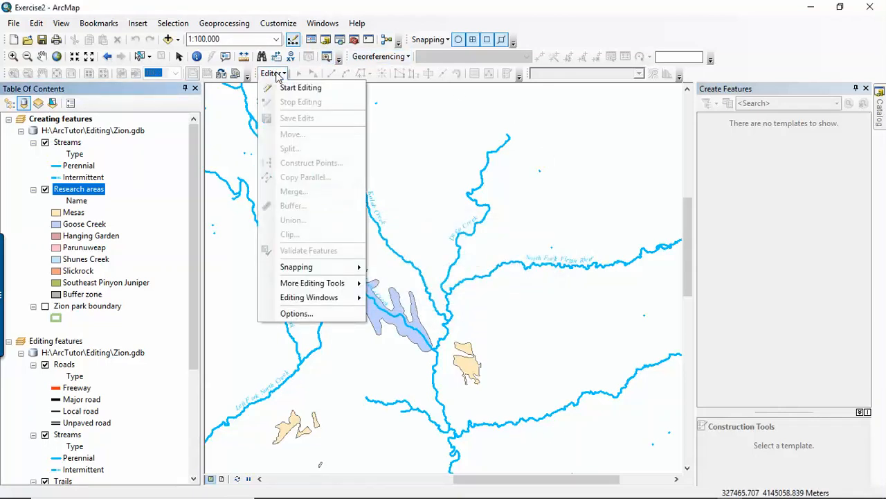
left_click(79, 295)
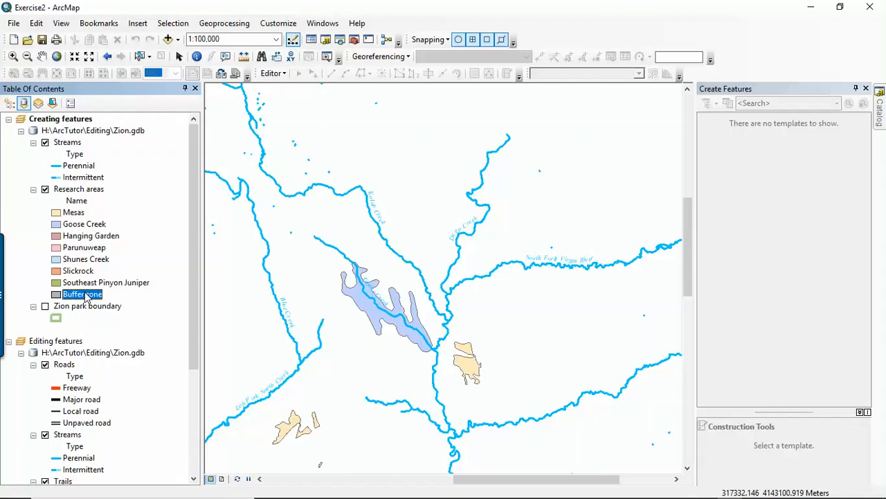
left_click(276, 73)
left_click(286, 83)
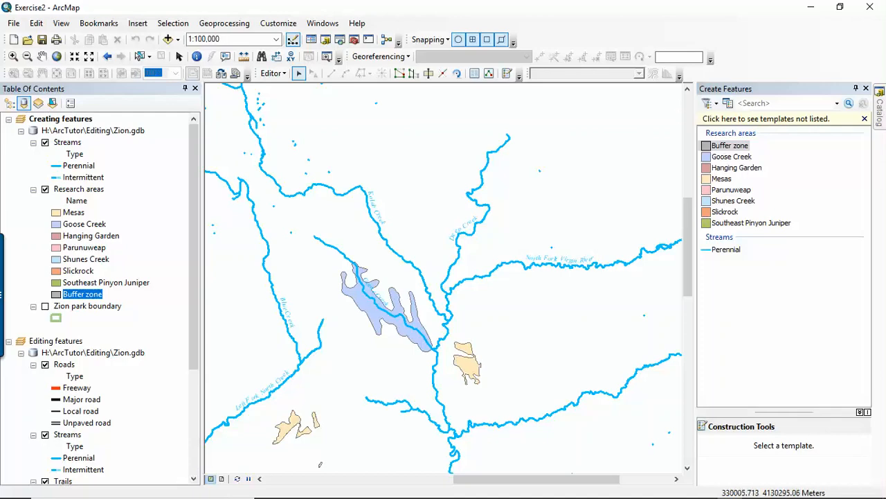
Switch to Acrobat and read the presentation from the Buffer zones feature type instructions through the steps for creating features from existing features
mouse_move(588, 495)
left_click(679, 486)
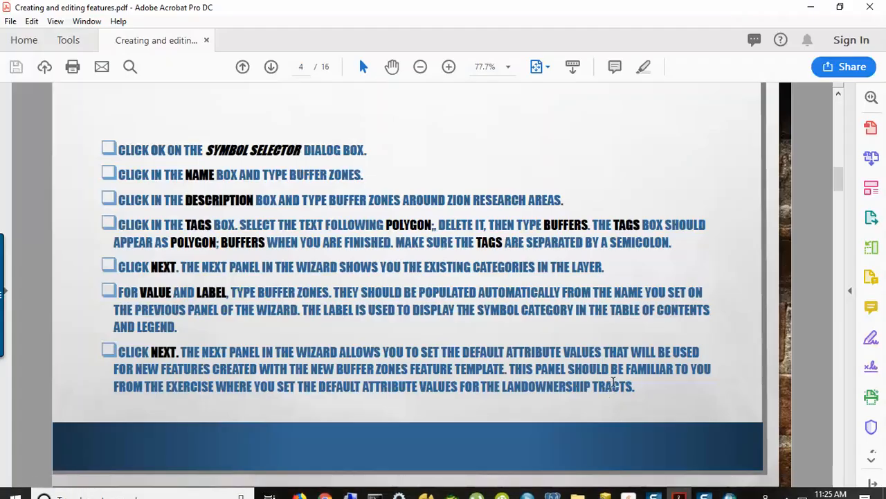
scroll(588, 401, "down", 5)
scroll(588, 402, "up", 5)
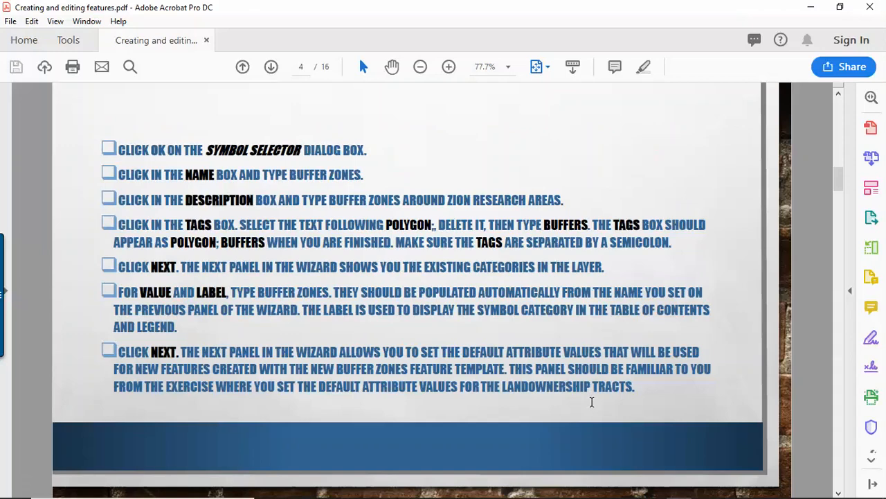
scroll(588, 405, "down", 5)
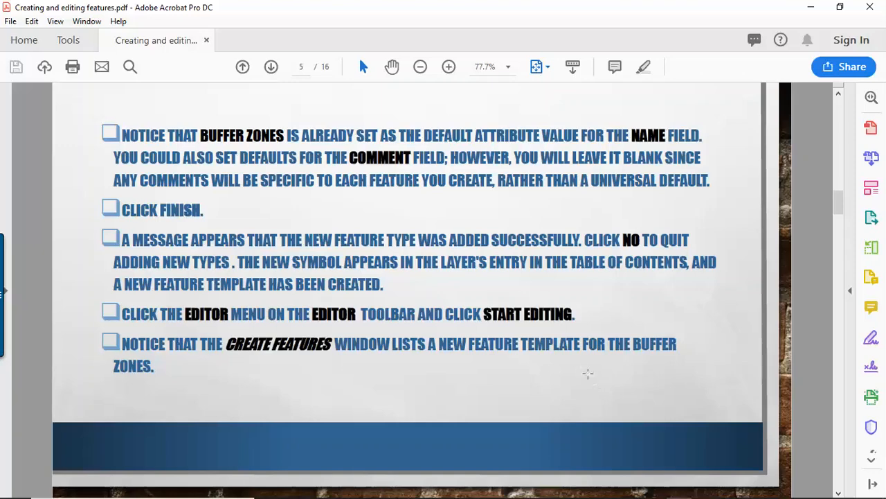
scroll(588, 369, "down", 2)
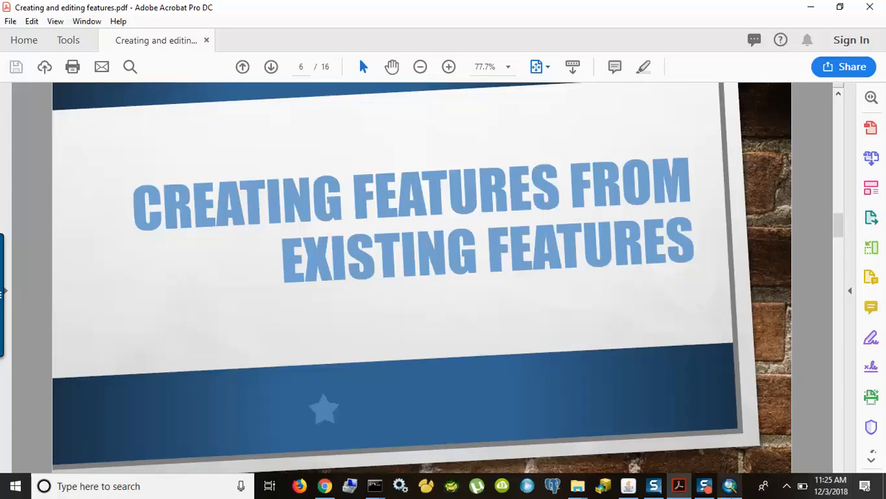
scroll(651, 369, "down", 2)
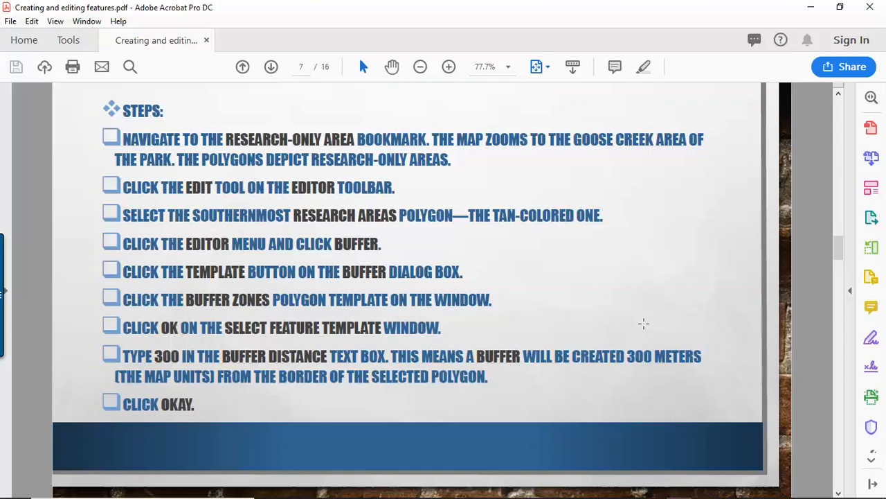
scroll(513, 295, "up", 5)
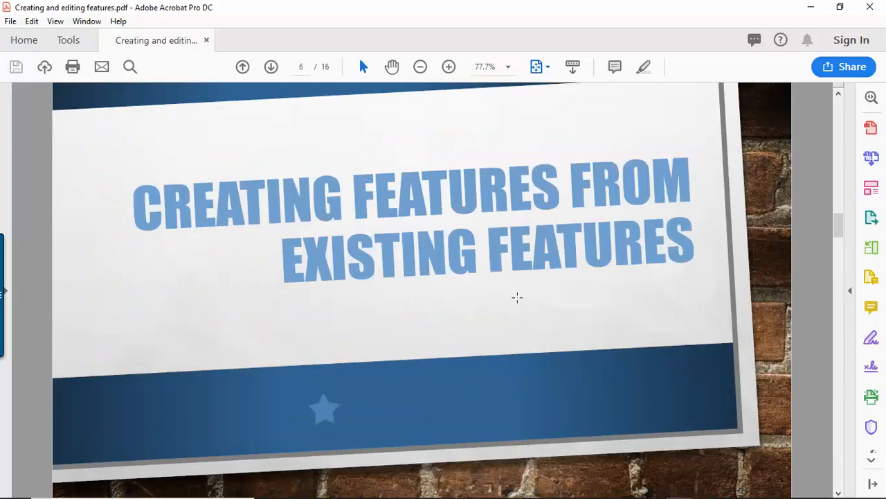
scroll(505, 349, "down", 5)
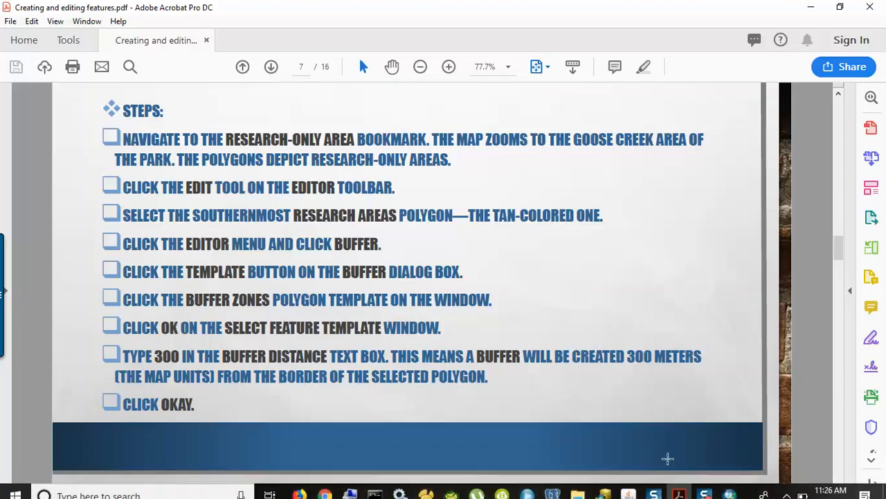
Return to ArcMap, go to the Research-only area bookmark and select the Goose Creek polygon
left_click(729, 493)
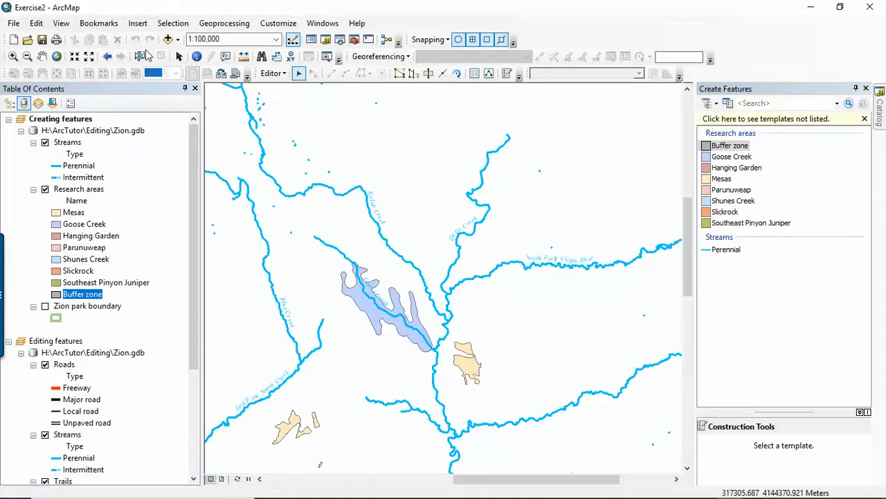
left_click(113, 25)
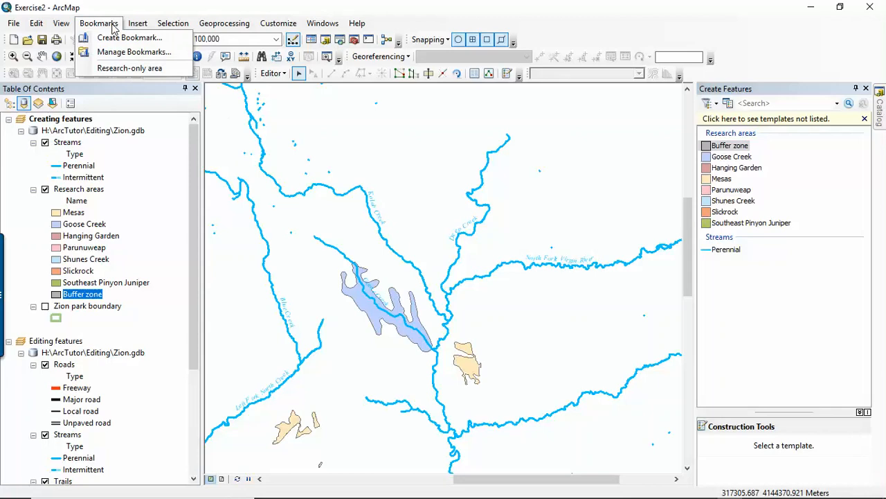
left_click(123, 67)
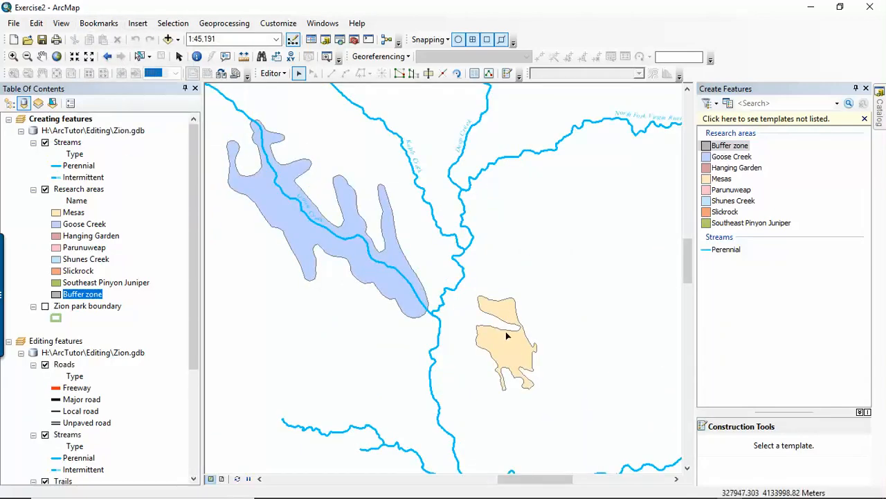
left_click(511, 351)
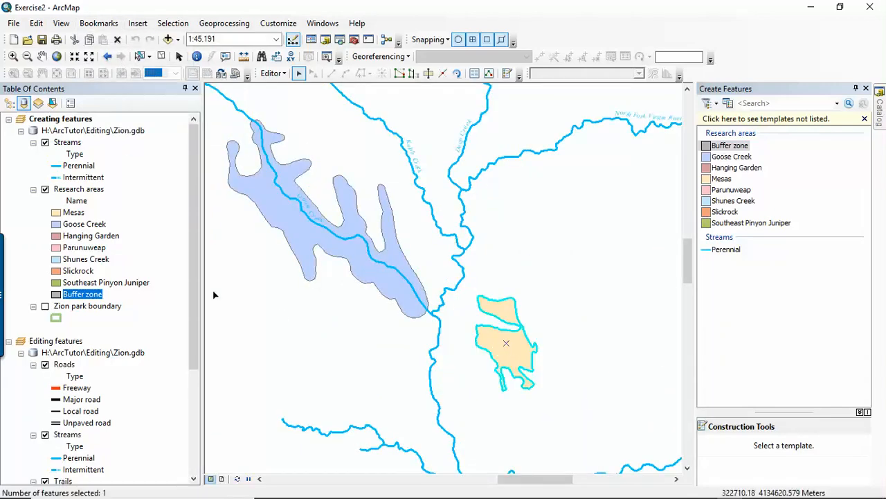
left_click(79, 223)
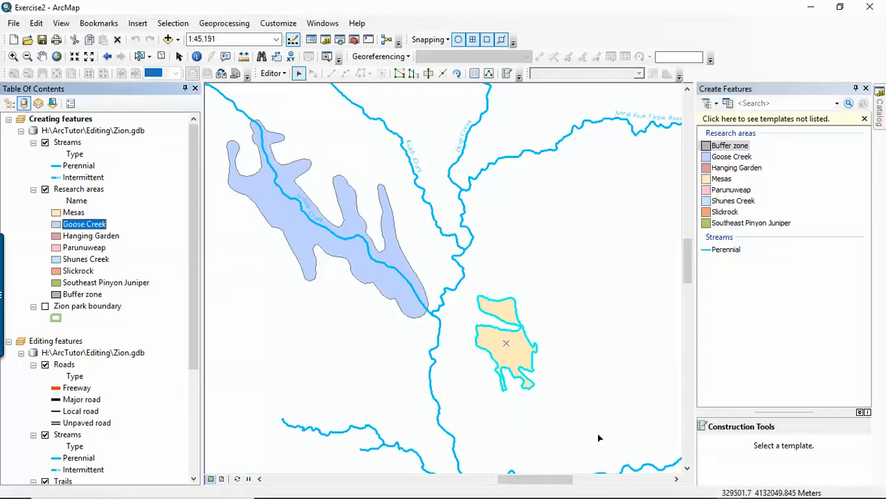
left_click(617, 322)
left_click(376, 279)
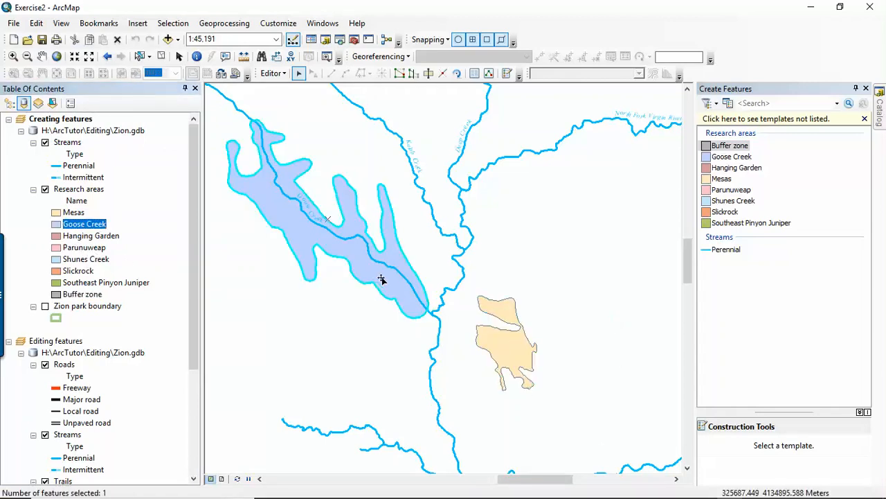
Reread the buffer creation steps on page 7 of the presentation in Acrobat, comparing them with the map in ArcMap
mouse_move(431, 497)
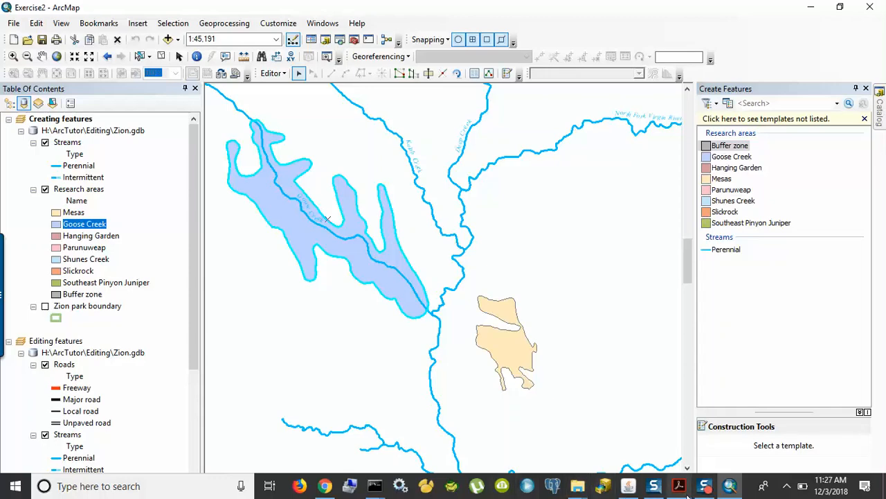
left_click(679, 485)
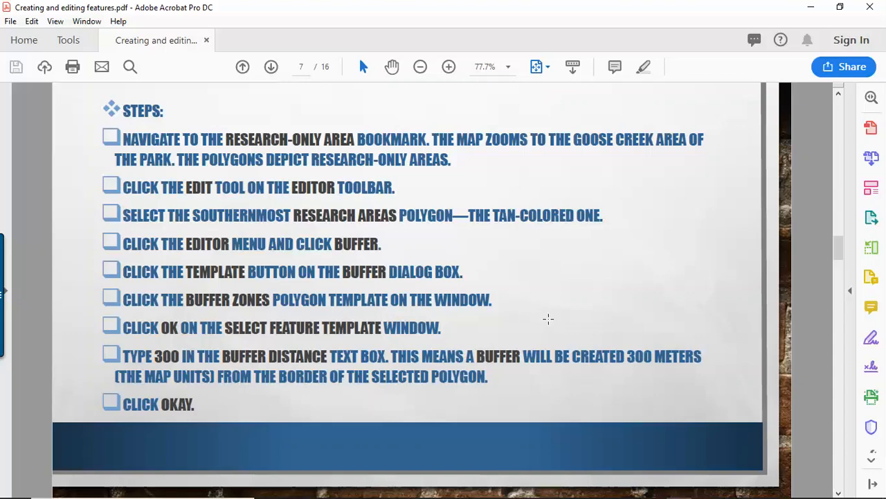
left_click(811, 7)
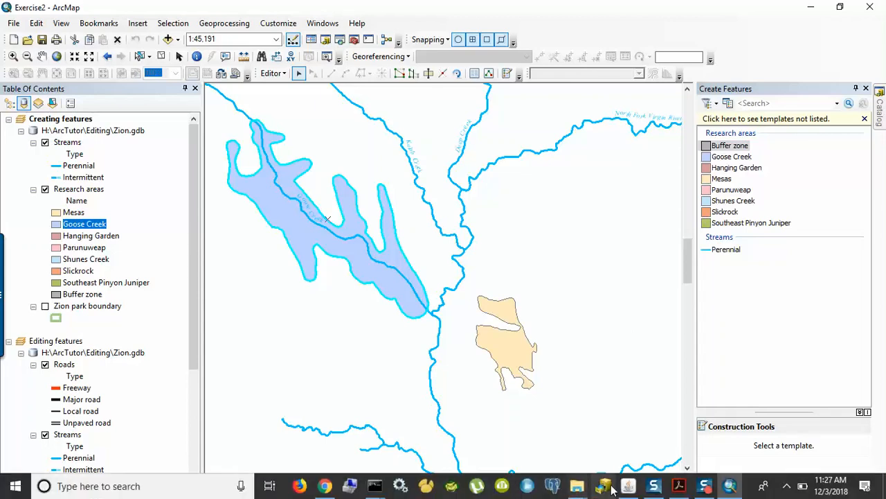
mouse_move(655, 483)
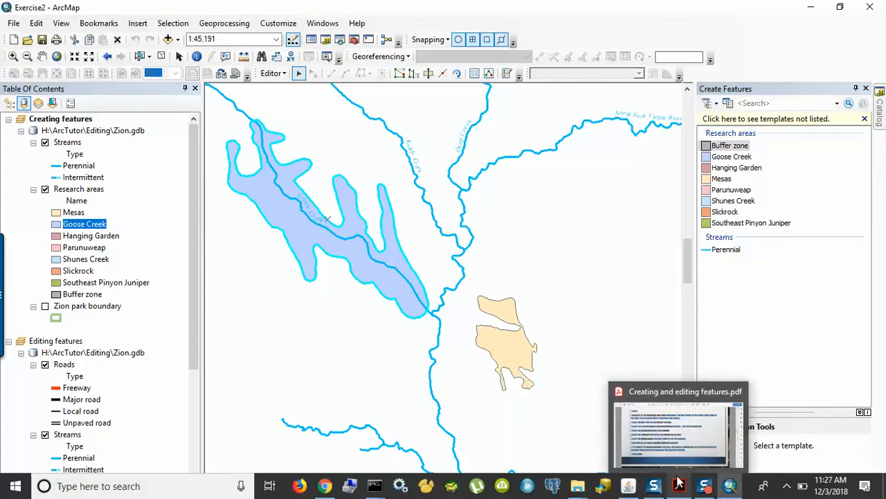
left_click(680, 461)
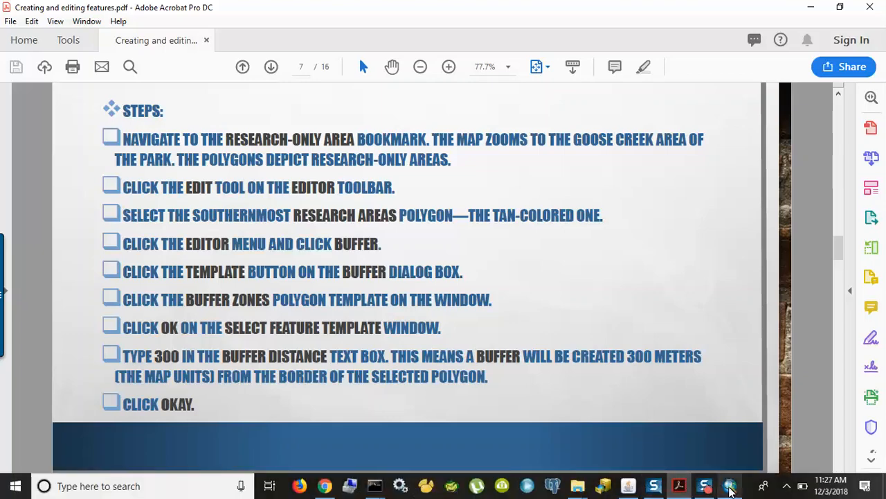
left_click(730, 486)
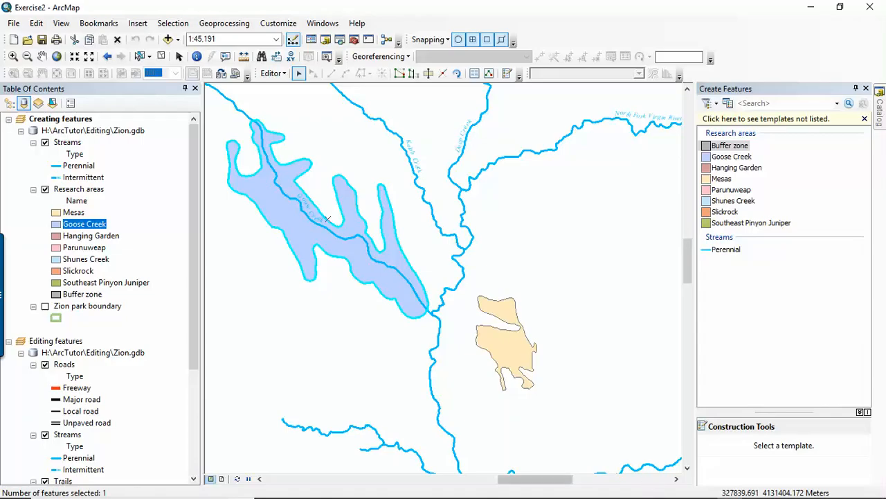
left_click(679, 488)
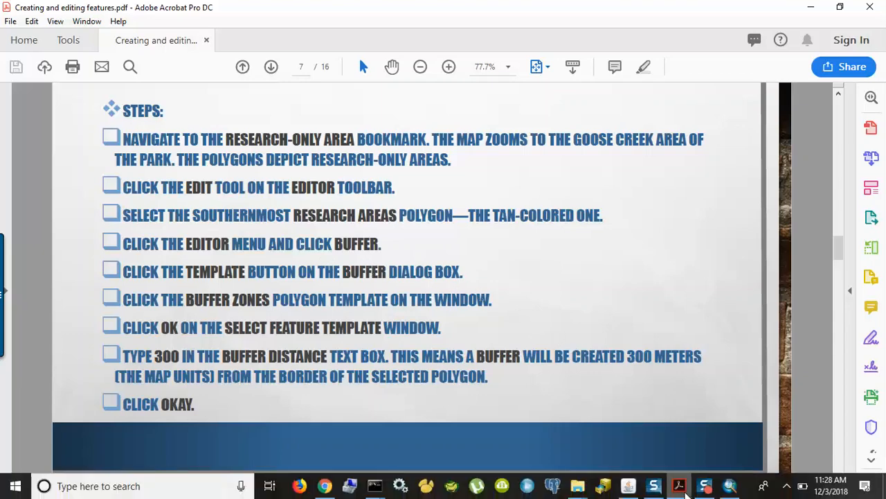
left_click(729, 486)
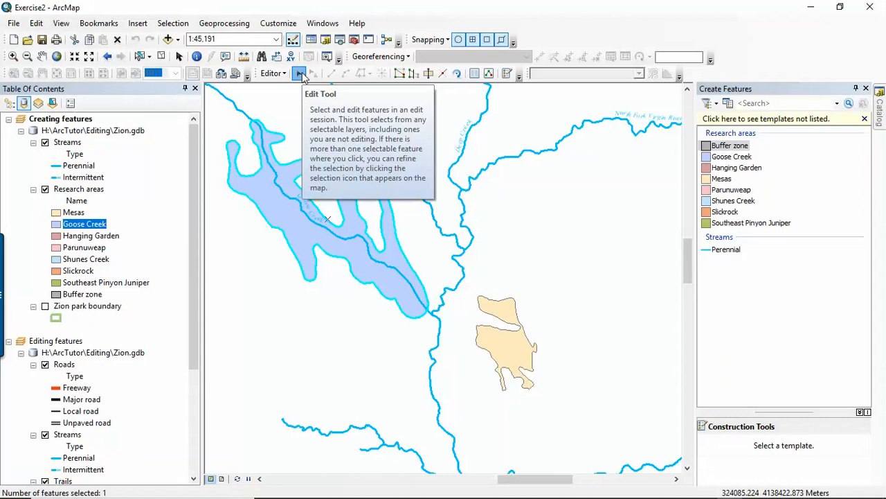
Pick the Goose Creek polygon with the Edit tool and open the Buffer dialog for it
left_click(299, 75)
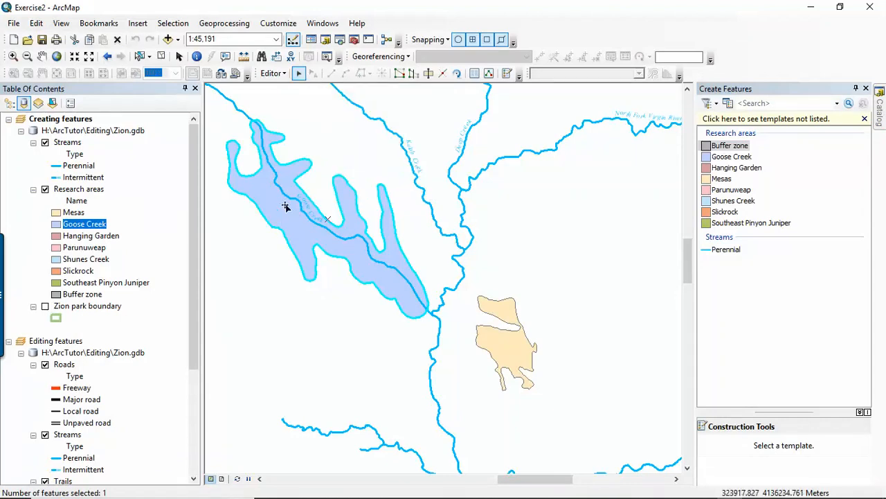
left_click(288, 204)
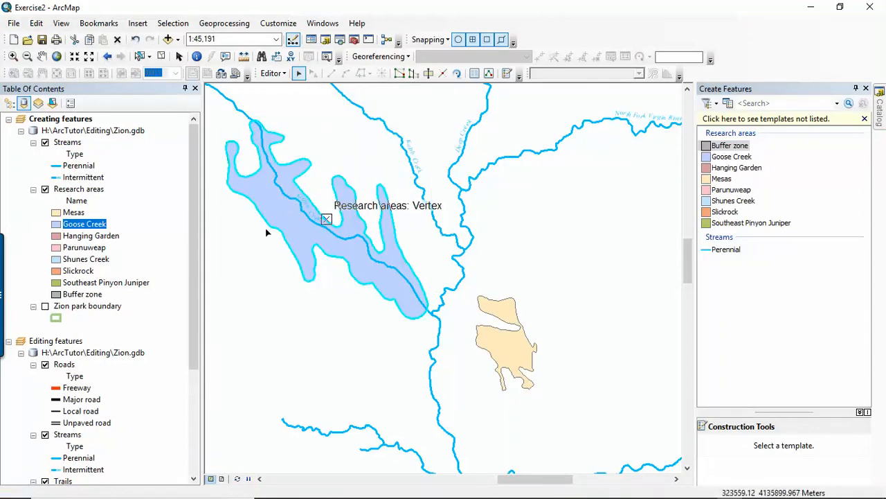
left_click(275, 74)
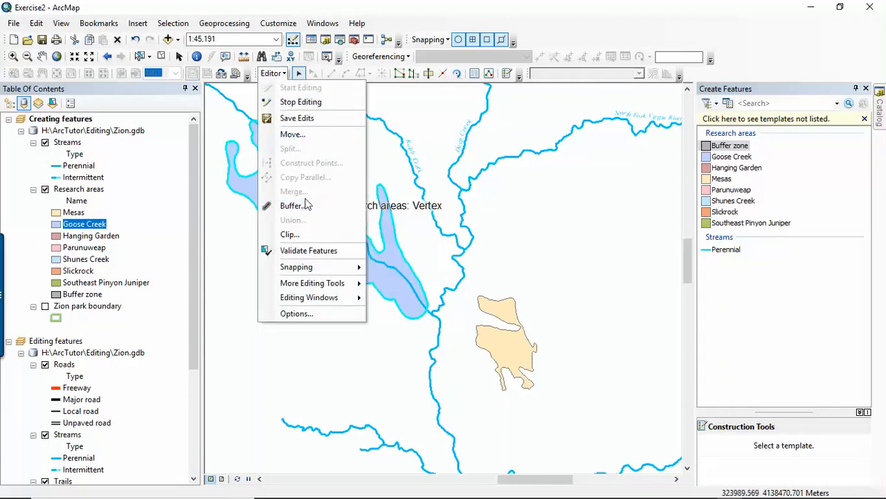
left_click(307, 205)
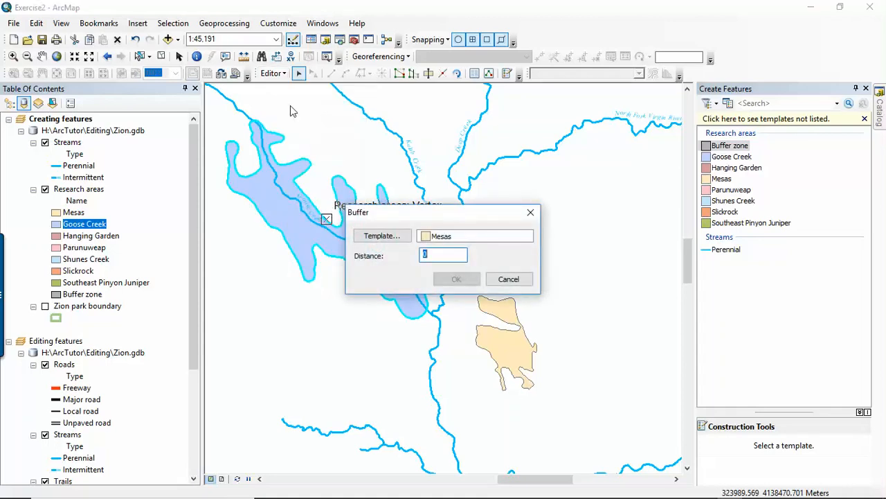
left_click(531, 212)
left_click(274, 72)
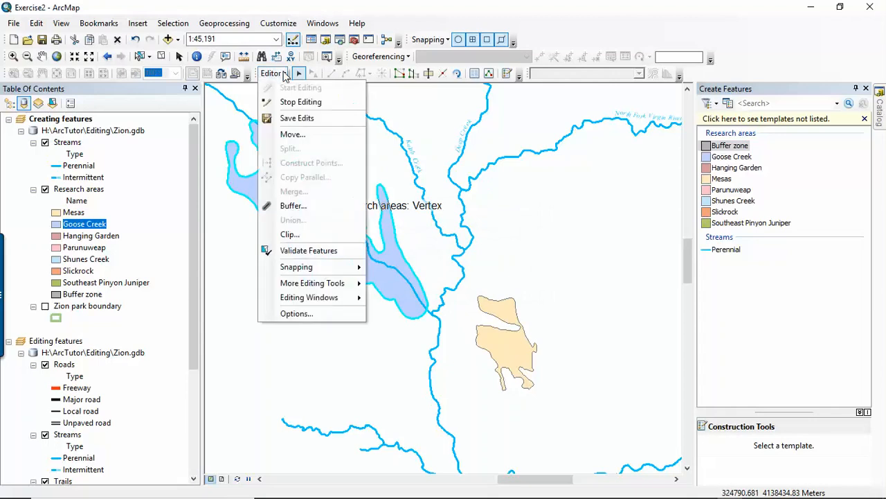
left_click(304, 206)
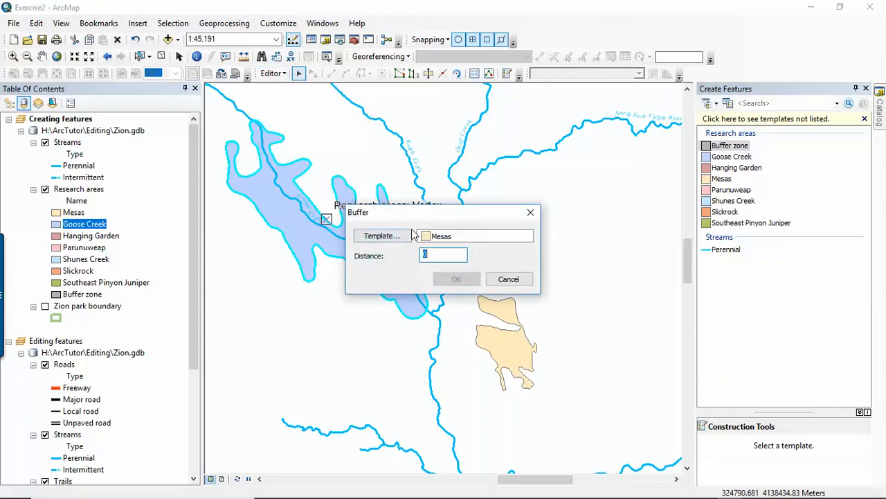
Set the buffer's feature template to Buffer zone, checking the template instruction in Acrobat
left_click(383, 236)
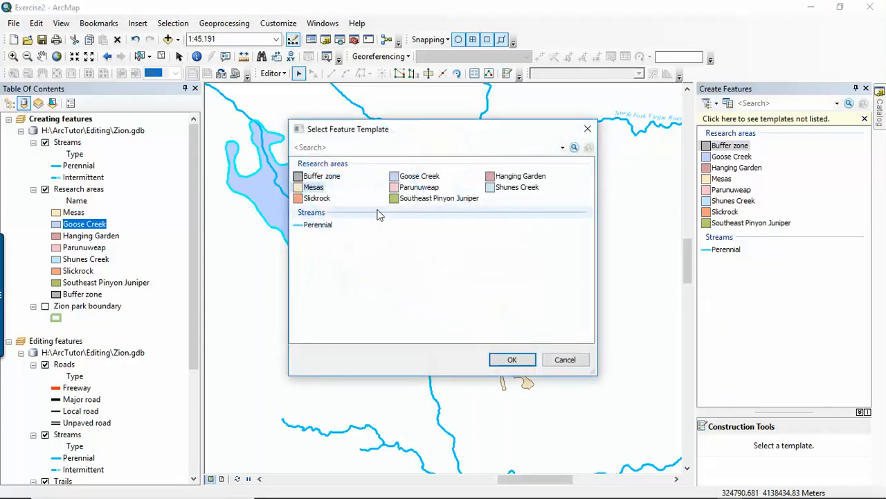
left_click(422, 176)
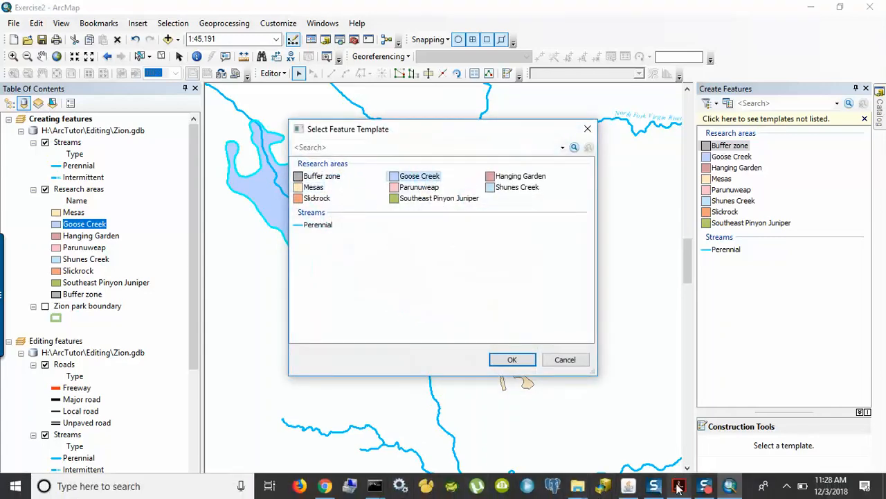
left_click(678, 490)
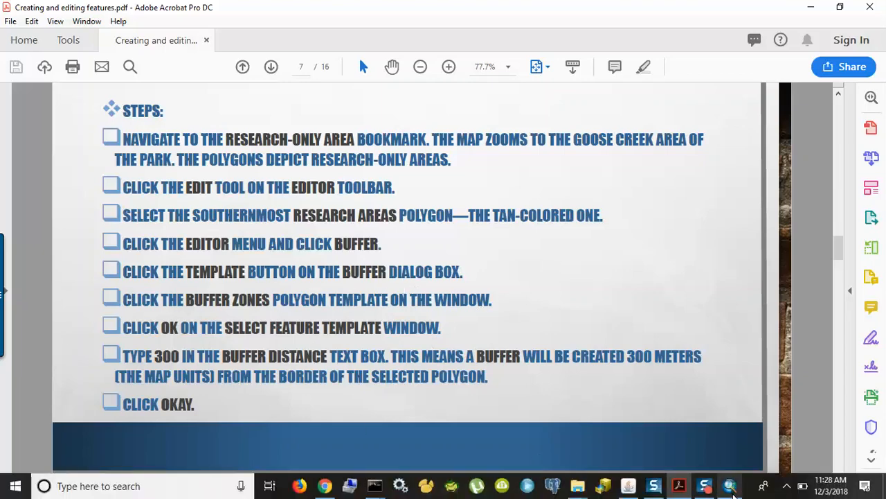
left_click(729, 493)
left_click(334, 178)
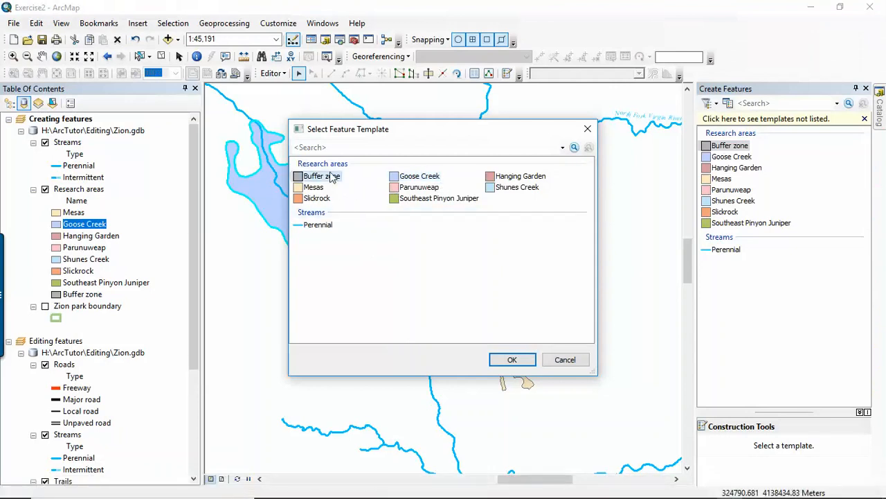
left_click(511, 361)
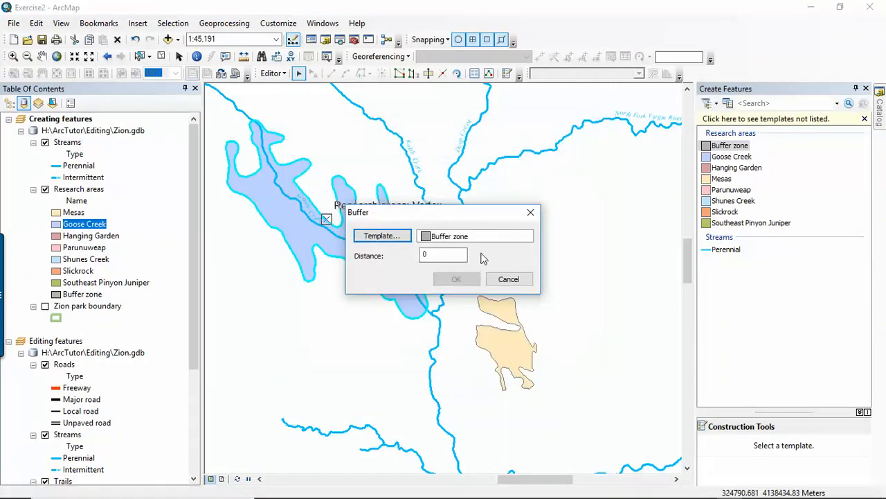
Set the buffer distance to 300 and create the buffer around the Goose Creek polygon
double_click(436, 256)
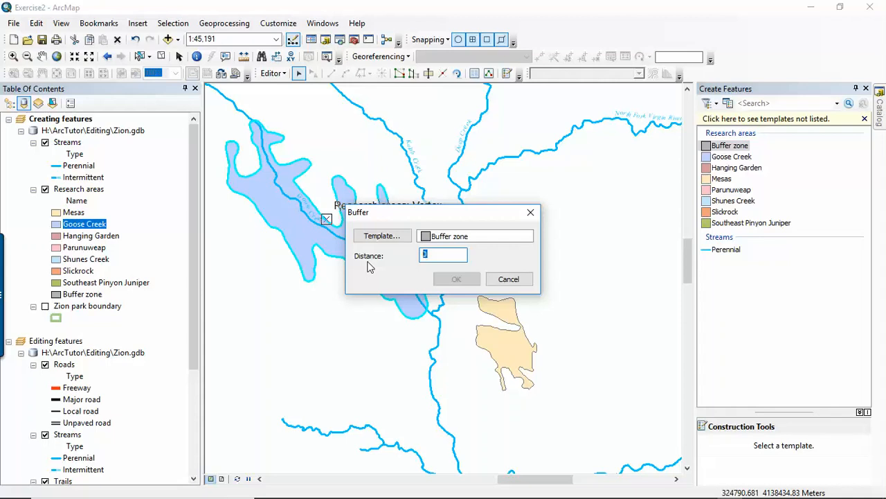
mouse_move(500, 496)
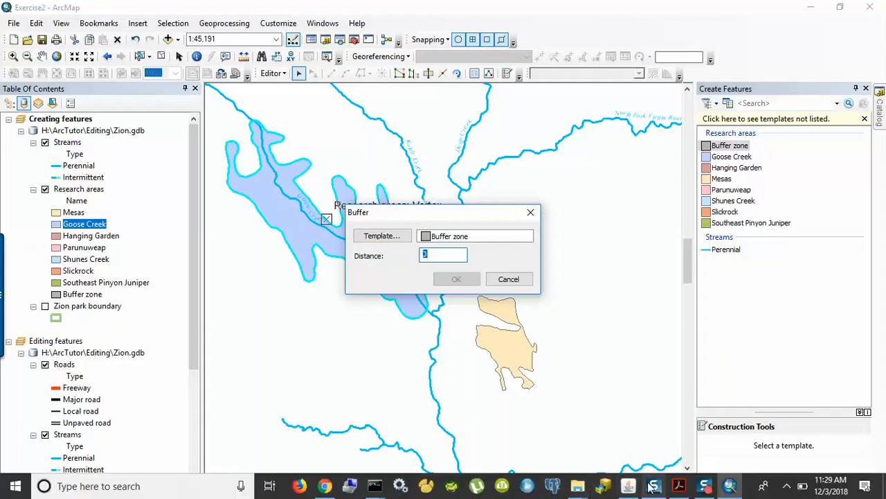
type("300")
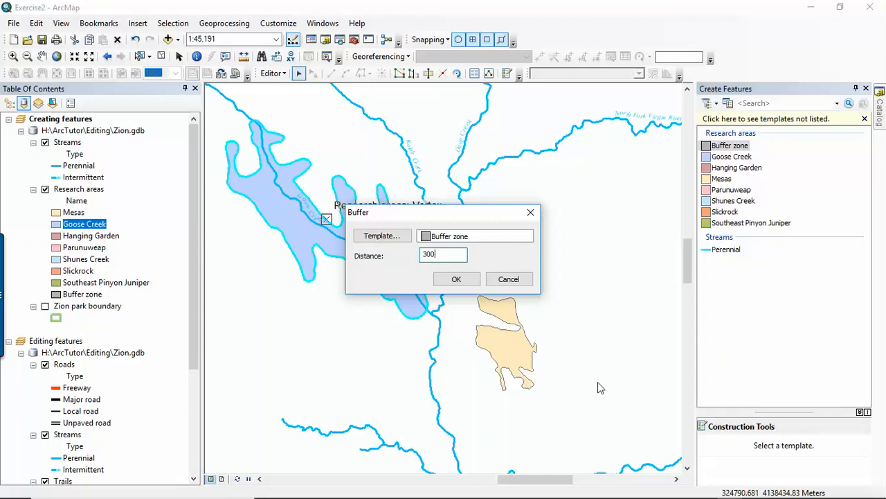
left_click(456, 279)
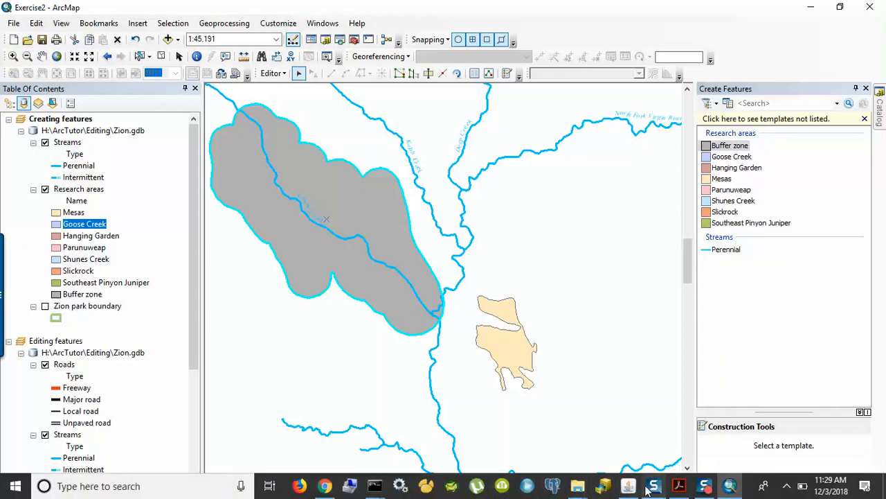
Review the presentation in Acrobat from page 7 to page 11 and return to the hole-cutting steps on page 9
left_click(681, 489)
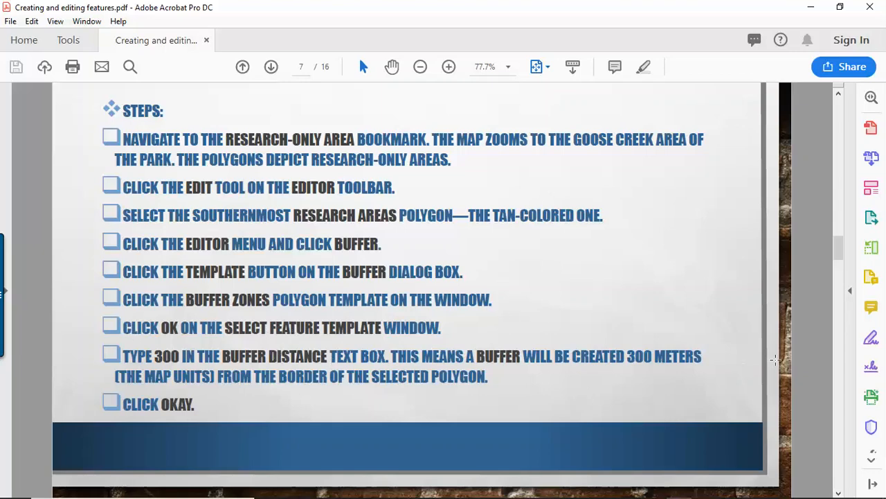
scroll(612, 388, "down", 2)
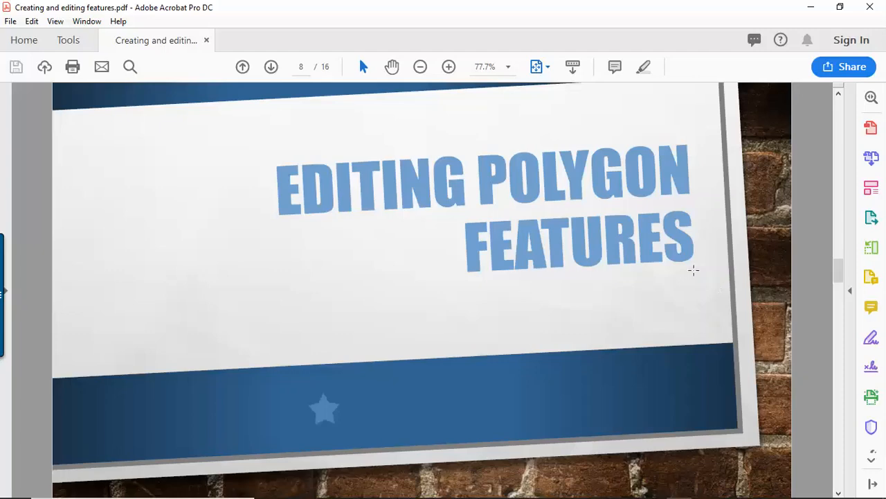
scroll(638, 309, "down", 2)
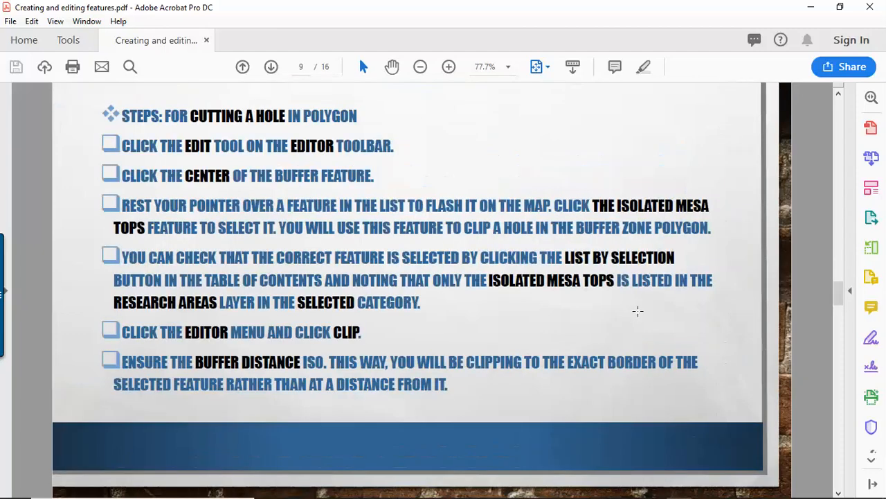
scroll(638, 310, "up", 1)
scroll(658, 277, "down", 2)
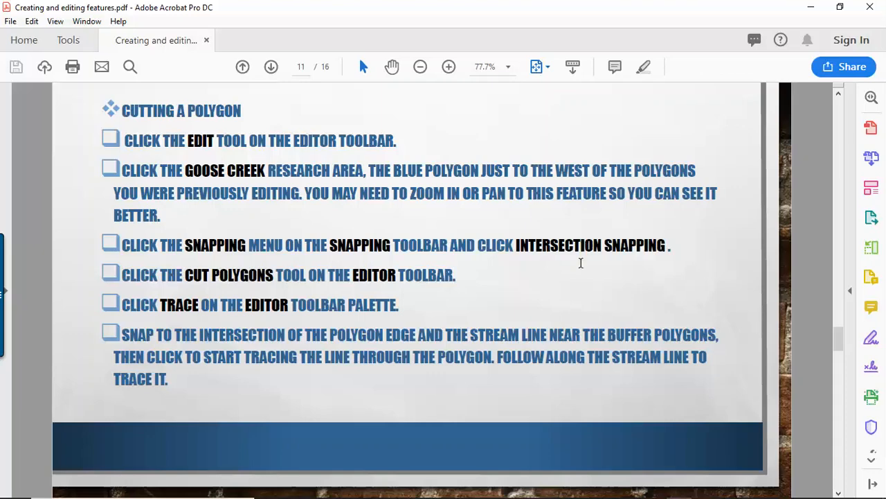
key("Left")
key("Left")
key("Right")
key("Left")
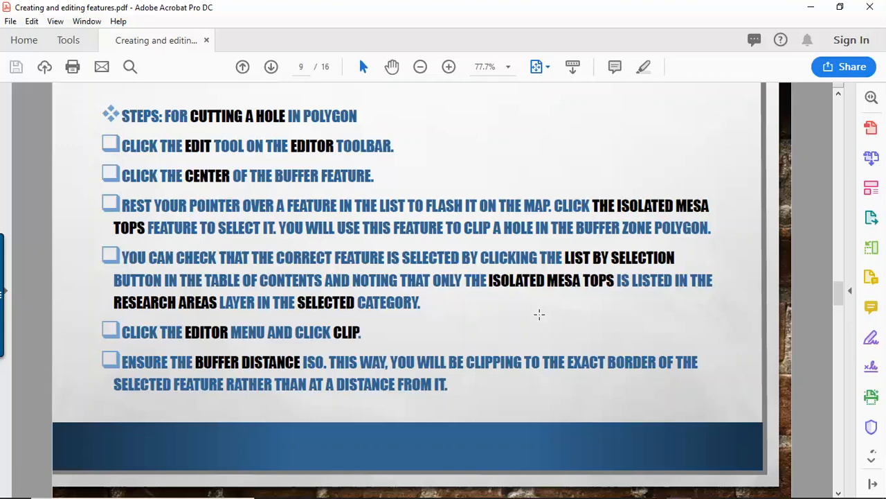
mouse_move(478, 498)
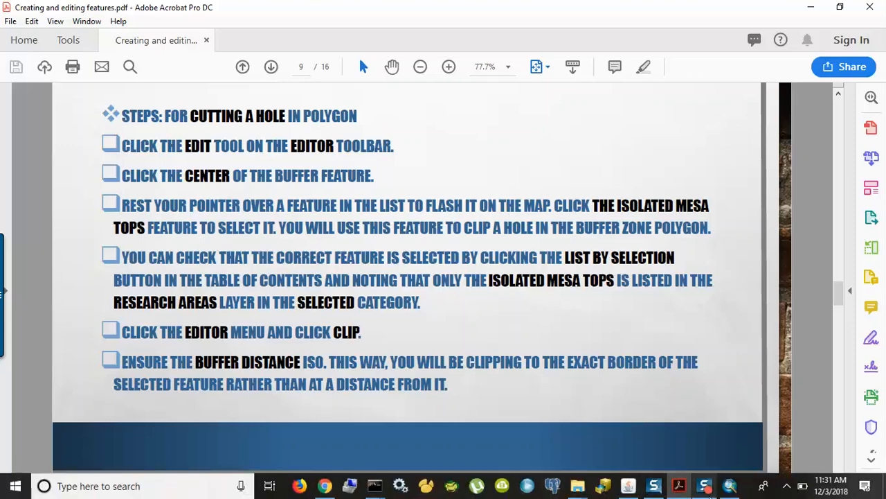
In ArcMap, select the Goose Creek feature from the overlapping polygons at the buffer's center, checking the instructions in Acrobat
left_click(706, 487)
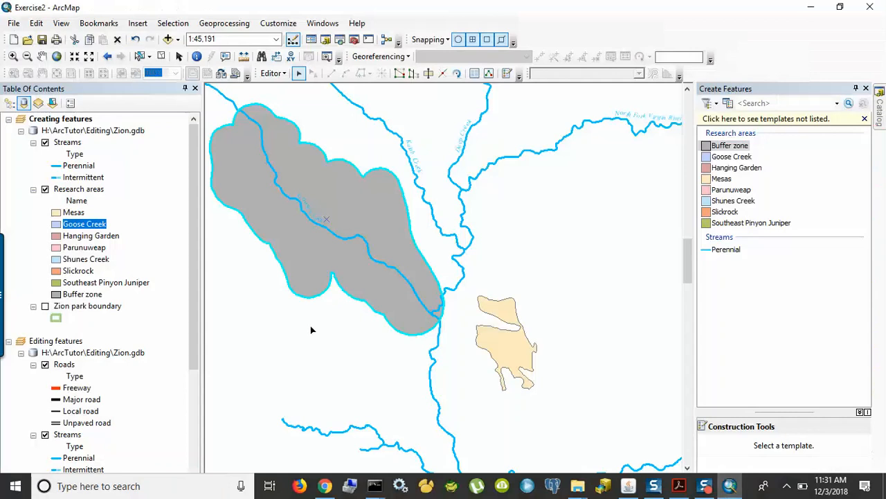
left_click(309, 244)
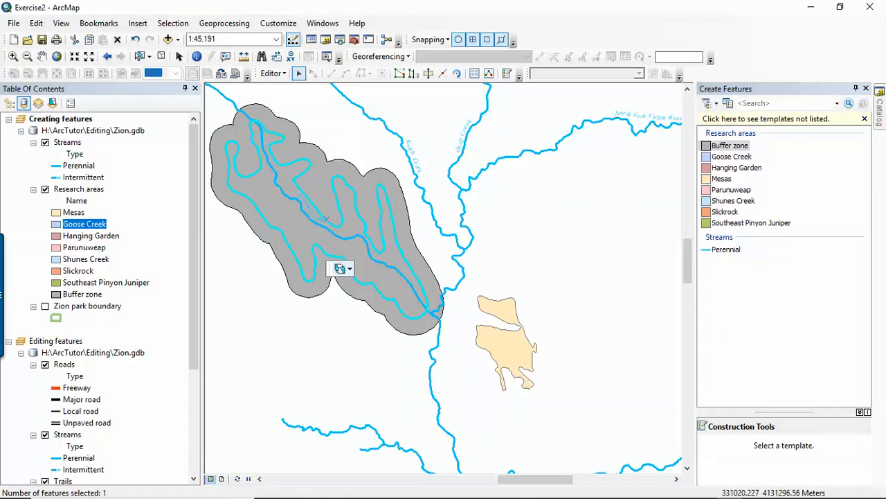
left_click(680, 488)
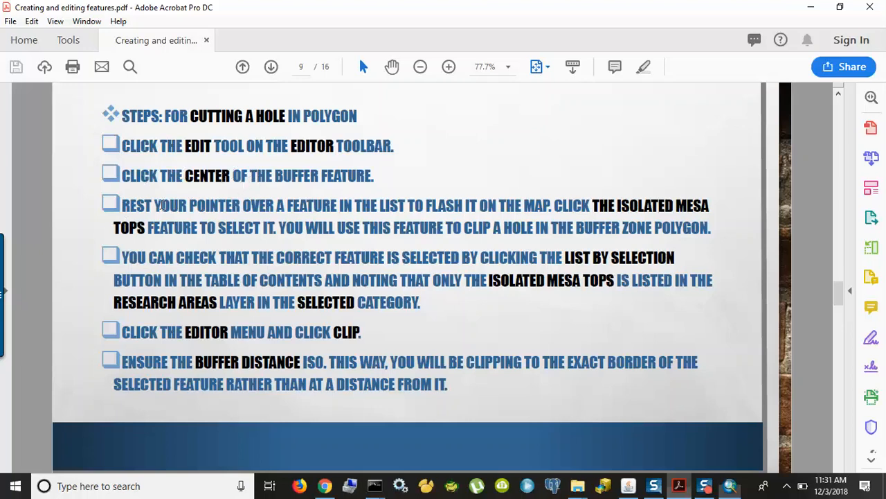
left_click(730, 486)
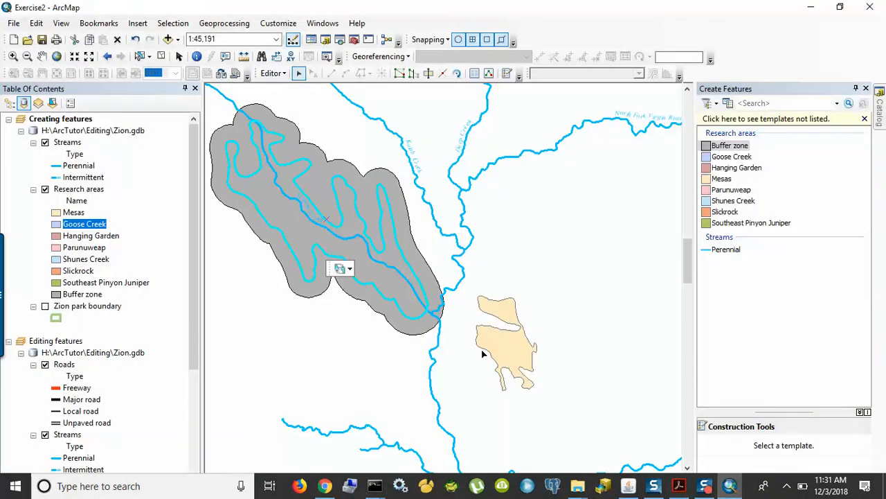
left_click(349, 270)
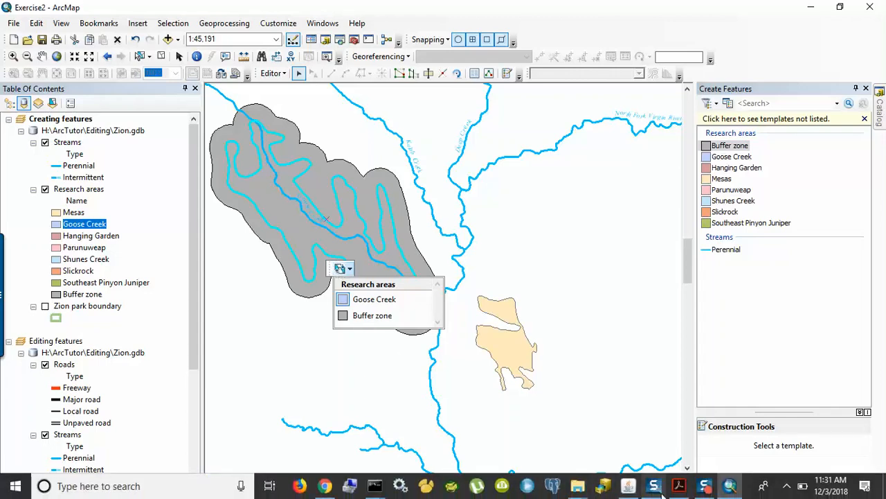
left_click(680, 486)
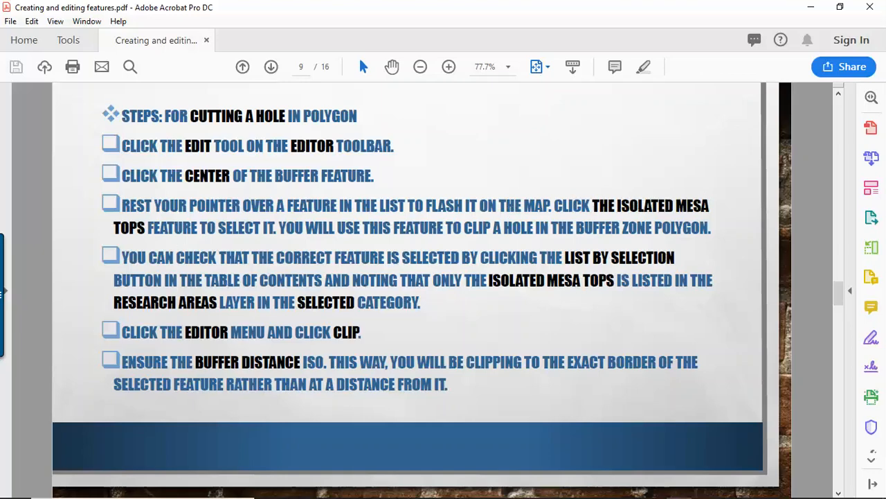
left_click(734, 488)
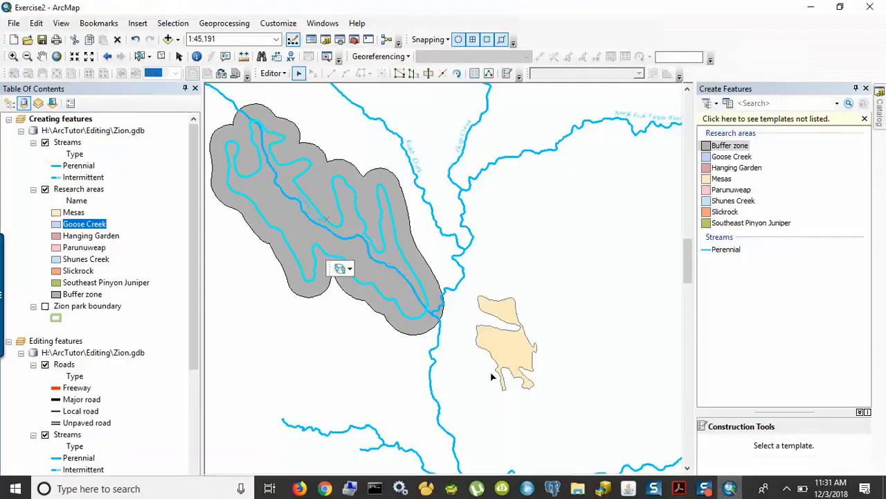
left_click(347, 270)
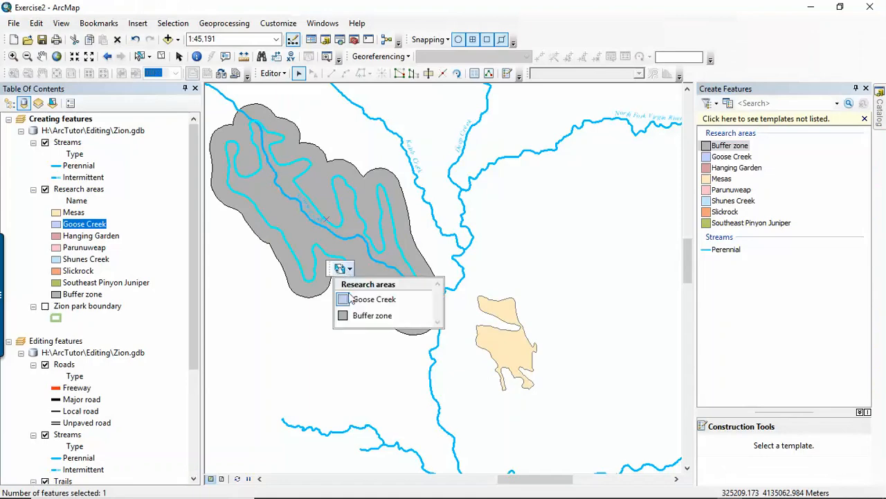
left_click(360, 302)
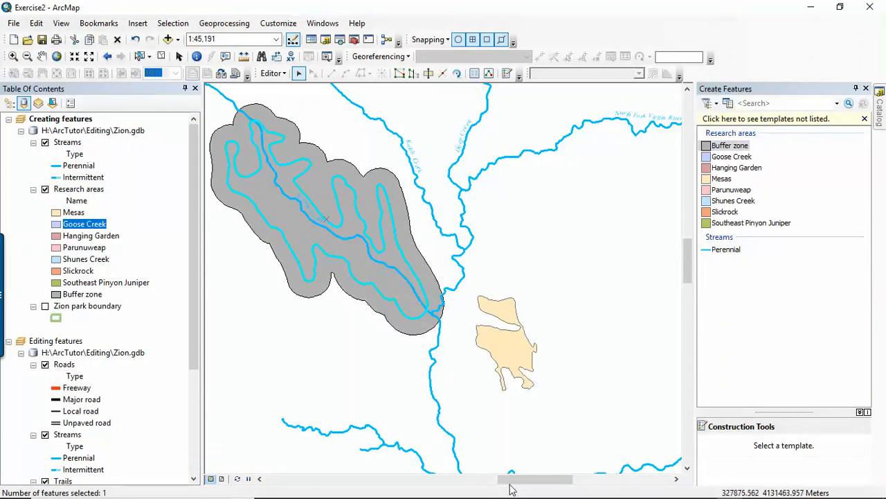
mouse_move(609, 496)
left_click(673, 491)
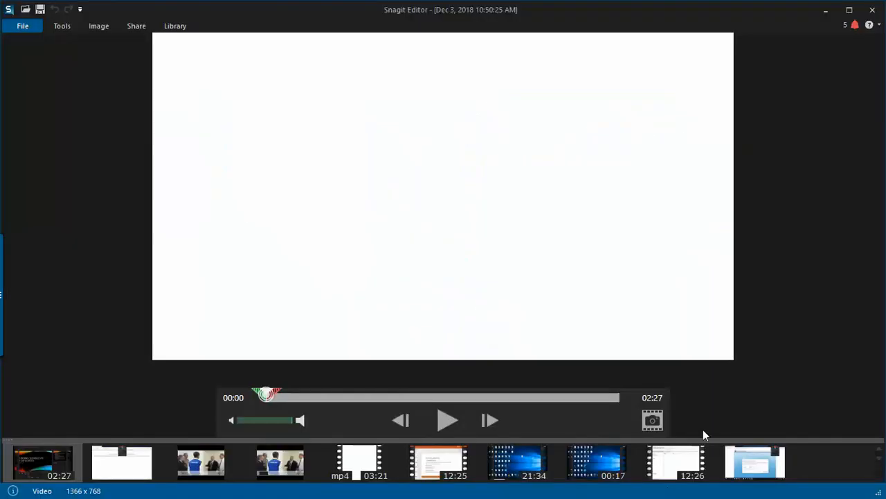
left_click(824, 11)
Read the selection check instruction in Acrobat, and list the ArcMap layers by selection to verify the selected feature
mouse_move(721, 495)
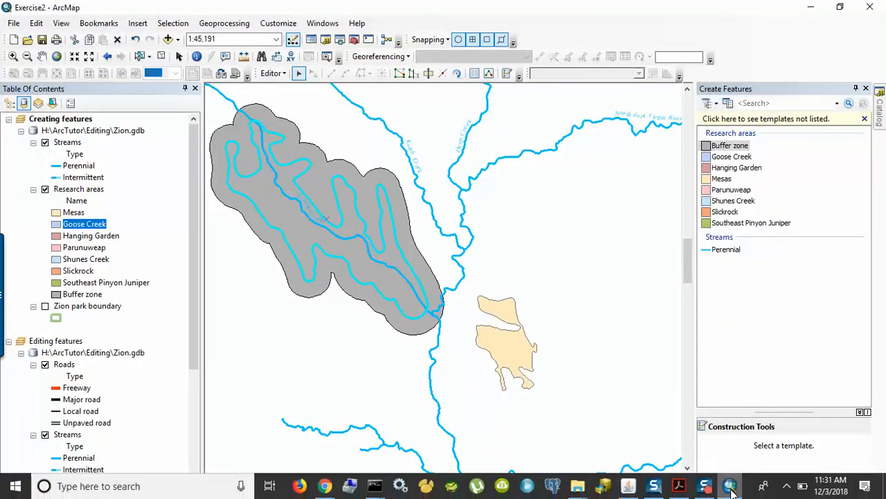
left_click(680, 488)
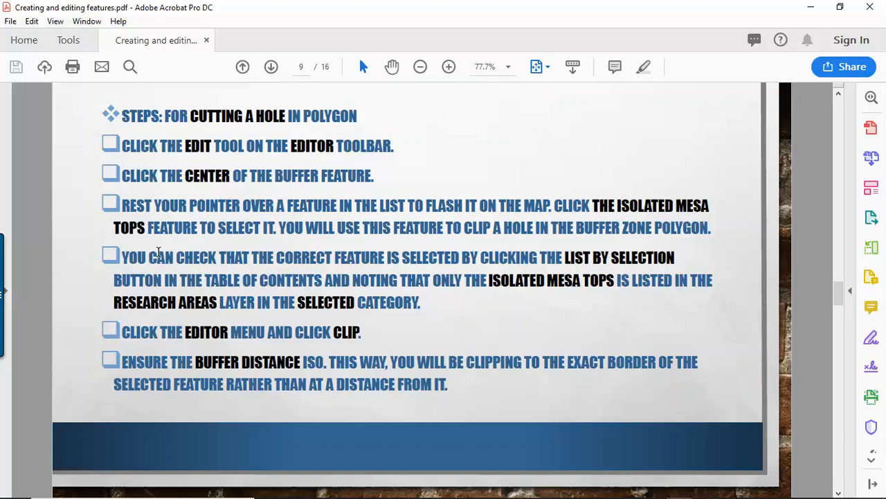
mouse_move(325, 488)
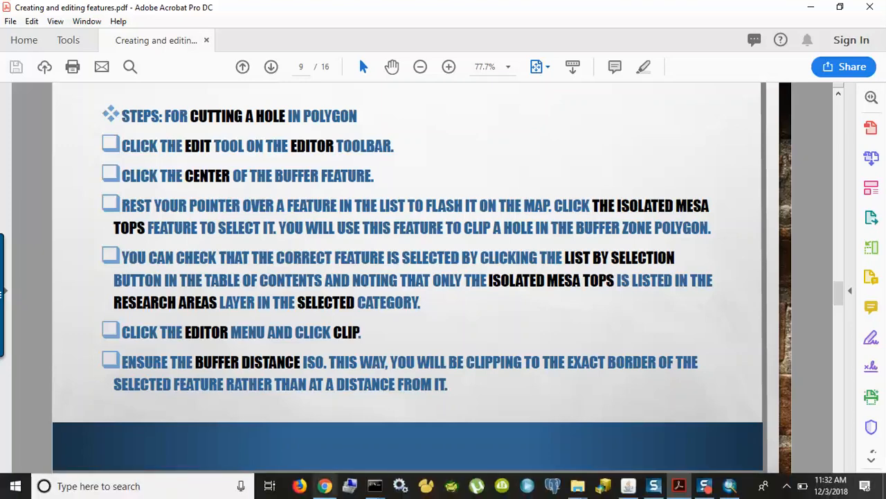
left_click(730, 487)
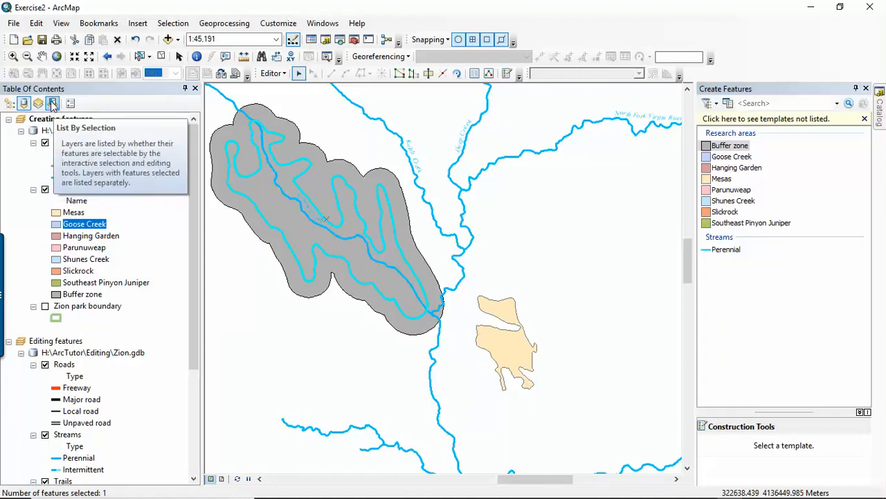
left_click(54, 105)
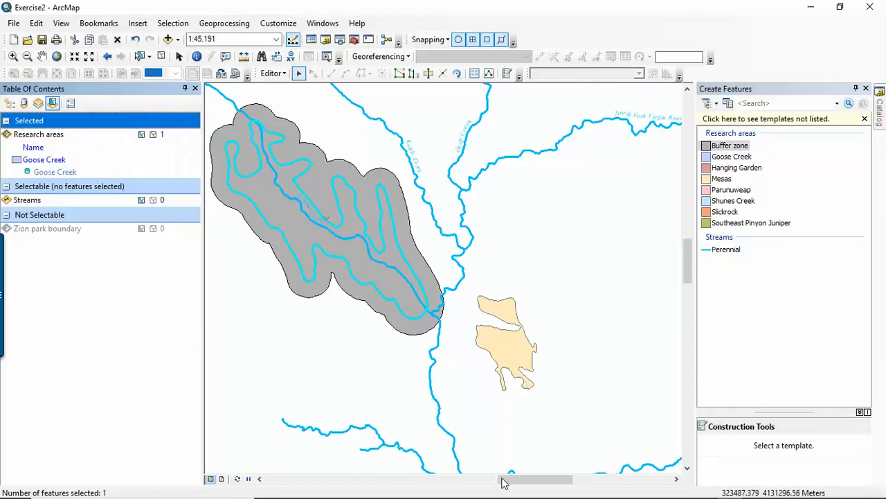
After checking Acrobat, clip the buffer in ArcMap using the Goose Creek polygon with a 0 buffer distance, discarding the area that intersects
mouse_move(626, 493)
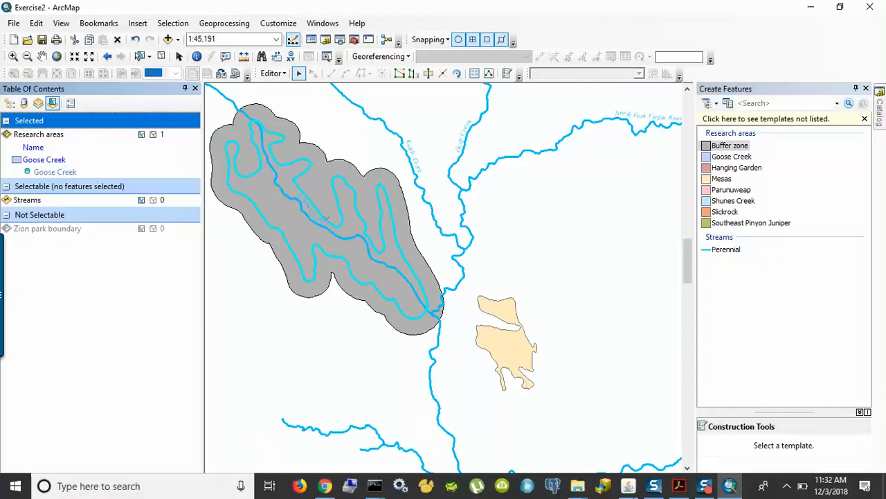
left_click(679, 486)
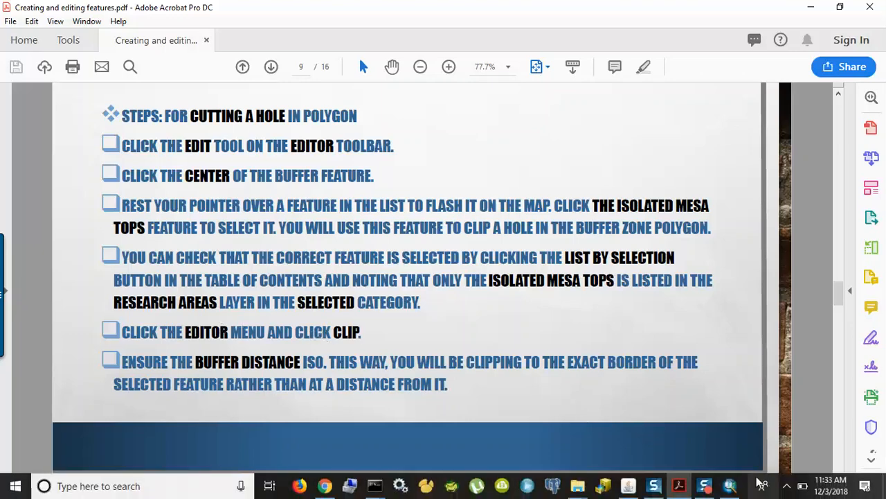
left_click(739, 491)
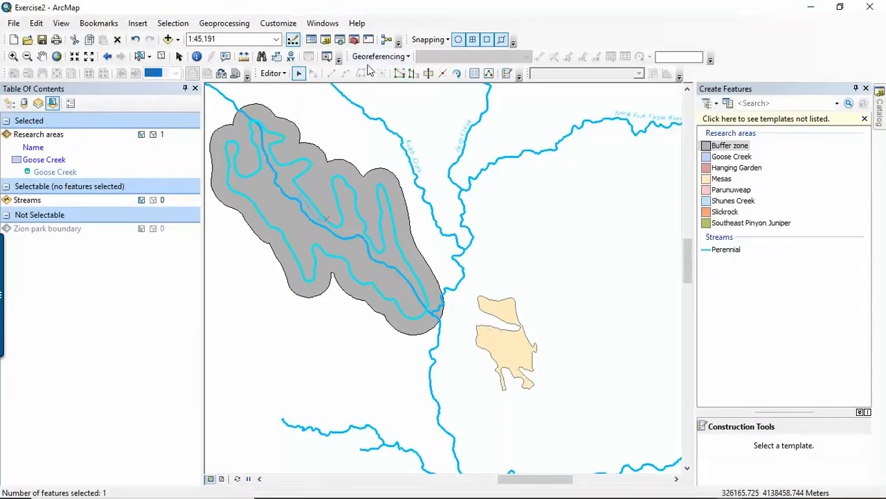
left_click(273, 74)
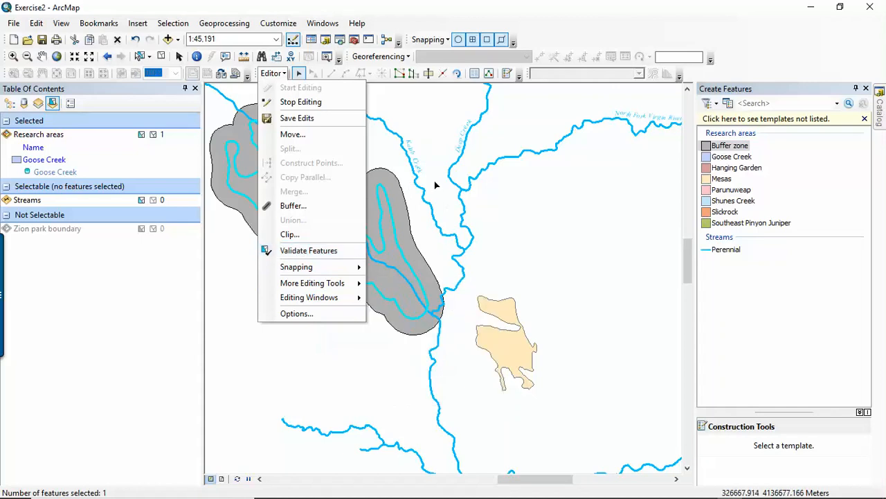
mouse_move(353, 270)
left_click(308, 235)
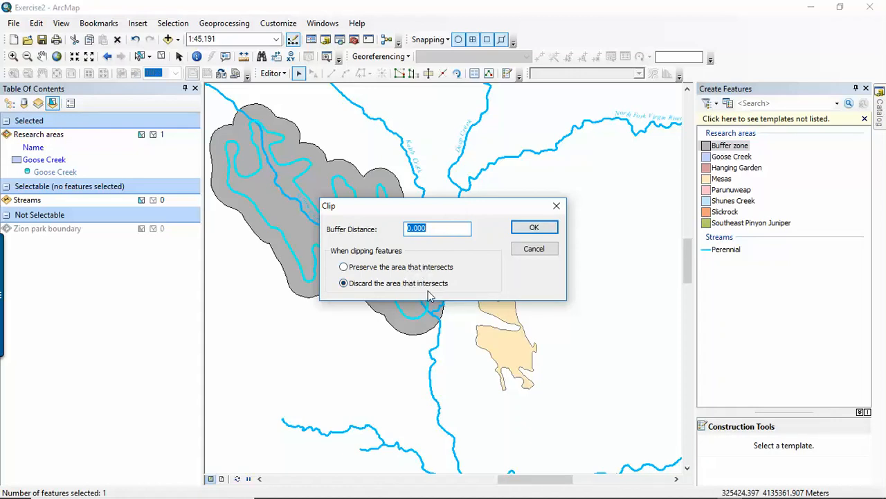
left_click(534, 228)
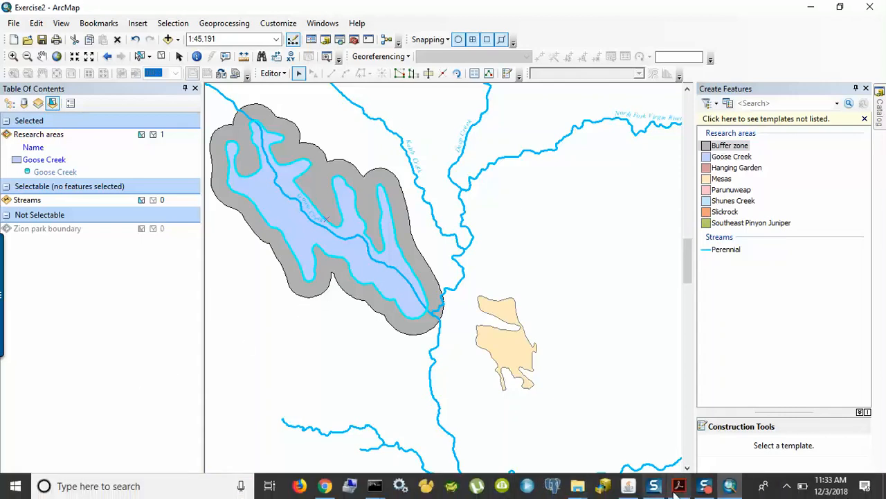
Read the remaining clip instructions on page 10 and the polygon-cutting steps on page 11 in Acrobat
left_click(673, 485)
scroll(436, 326, "down", 3)
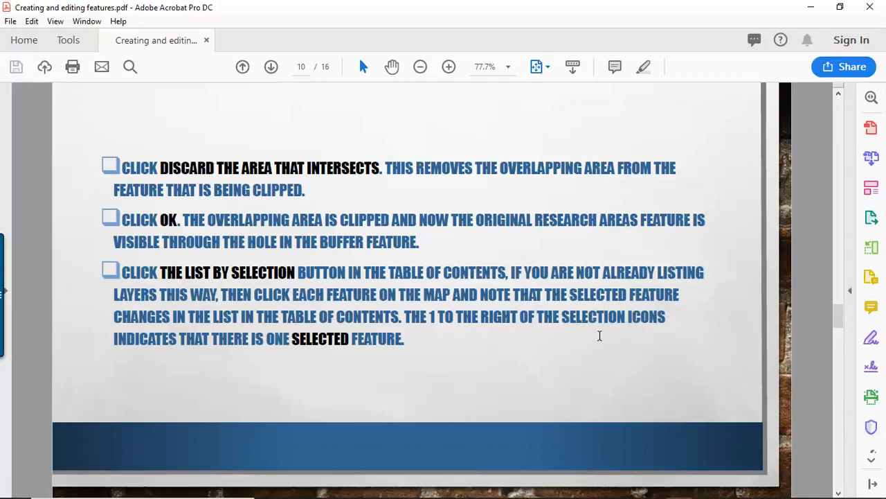
scroll(550, 337, "down", 1)
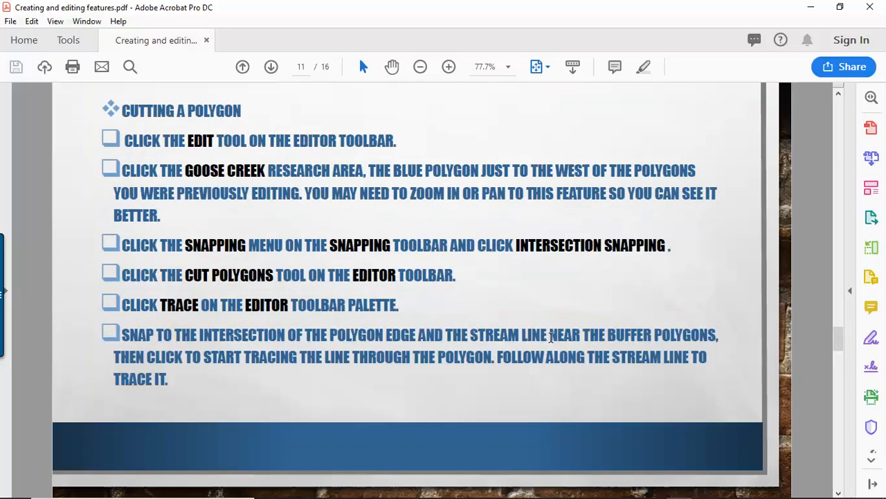
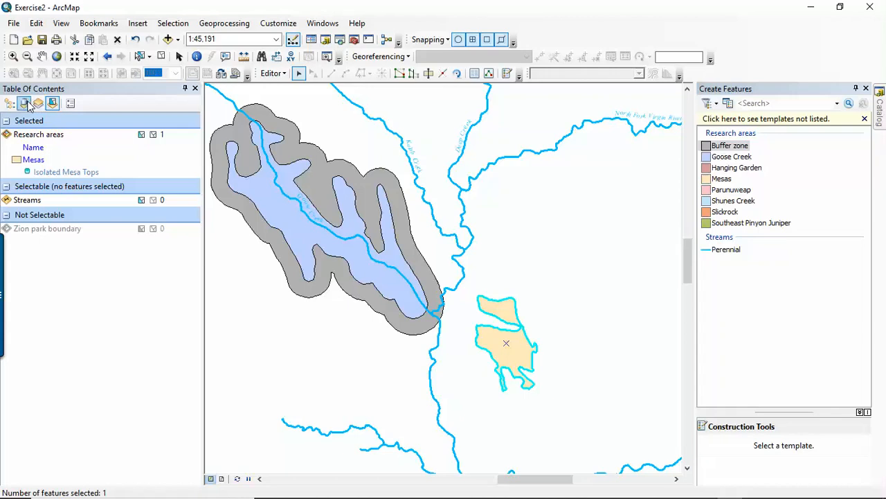
List the layers in ArcMap's table of contents by drawing order
left_click(10, 103)
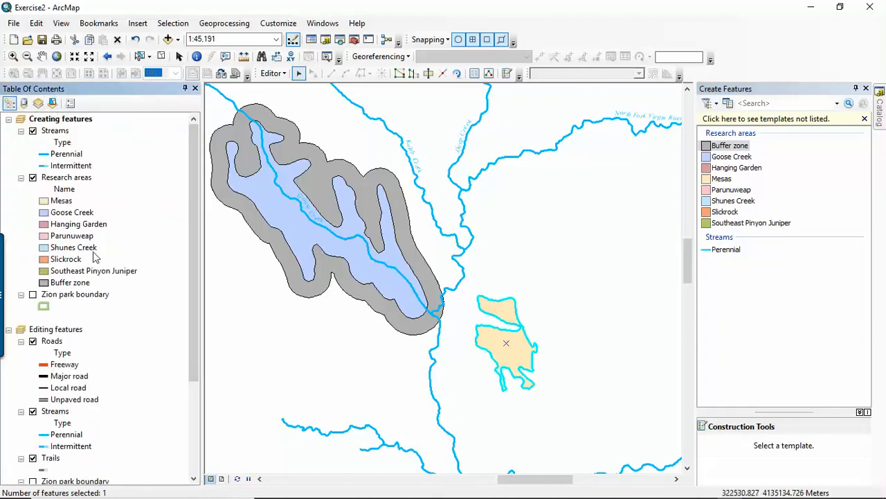
Pick Goose Creek in the table of contents and, after checking the cutting steps in Acrobat, enable intersection snapping in ArcMap
left_click(69, 213)
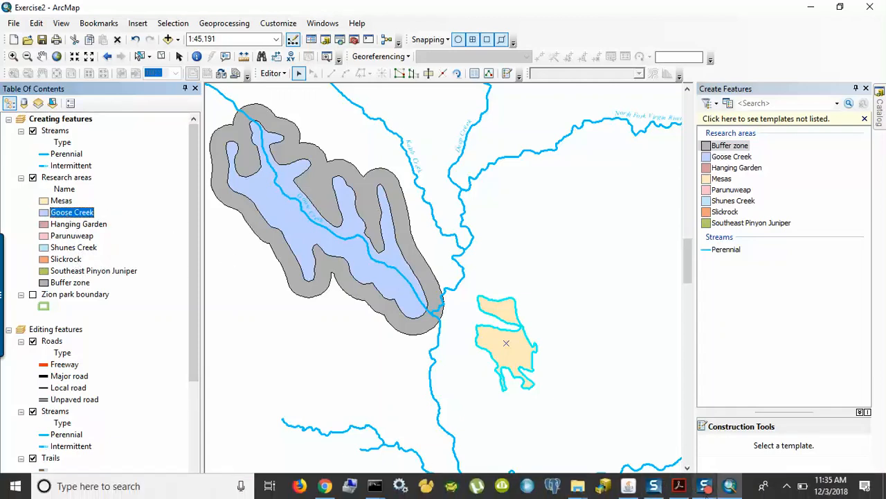
left_click(678, 486)
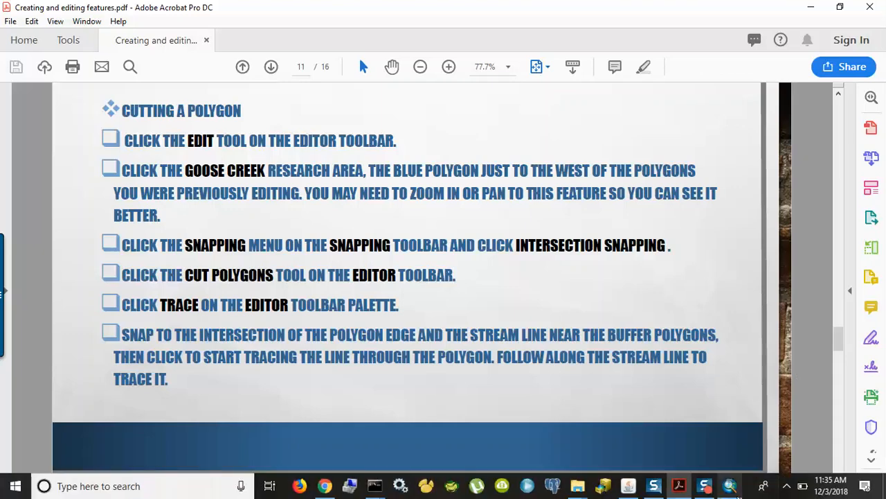
left_click(759, 486)
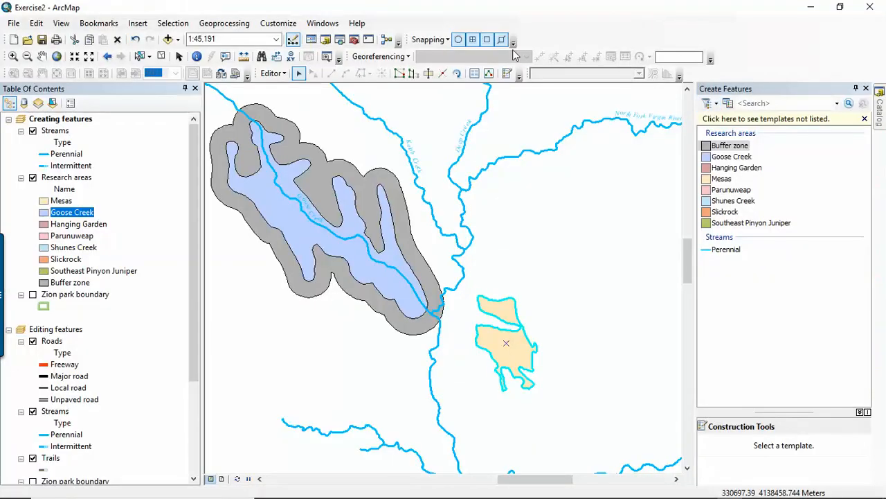
left_click(433, 40)
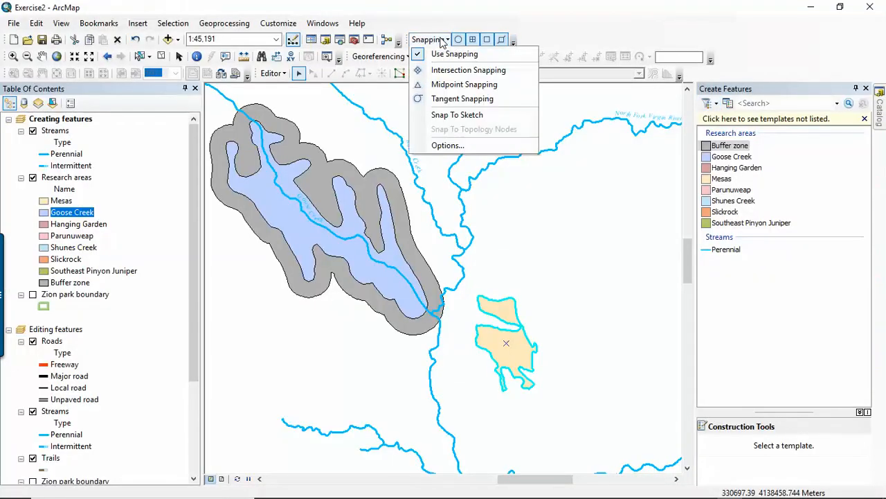
left_click(464, 71)
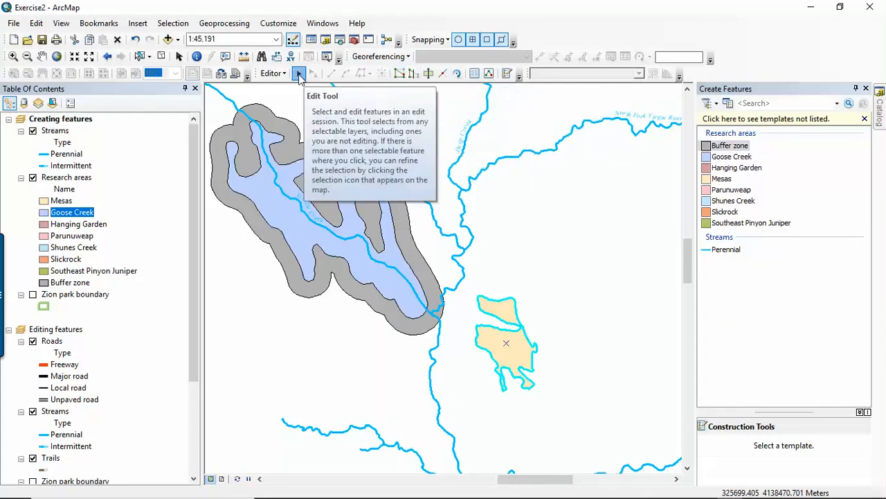
Reread the polygon-cutting steps in Acrobat, and select the Goose Creek research area polygon on the ArcMap map
left_click(283, 73)
left_click(284, 74)
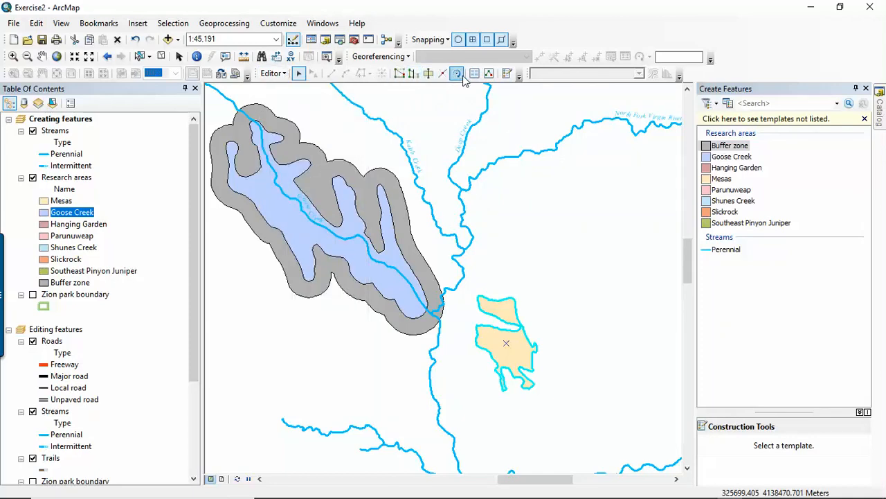
mouse_move(527, 497)
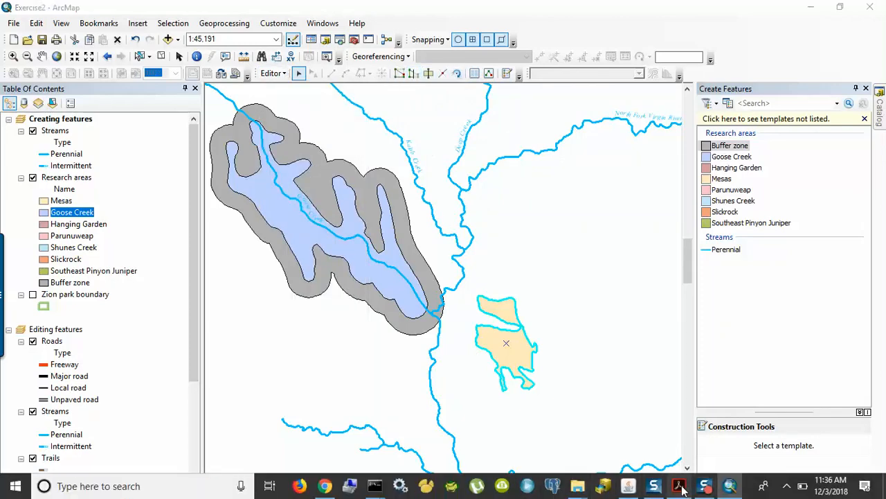
left_click(678, 485)
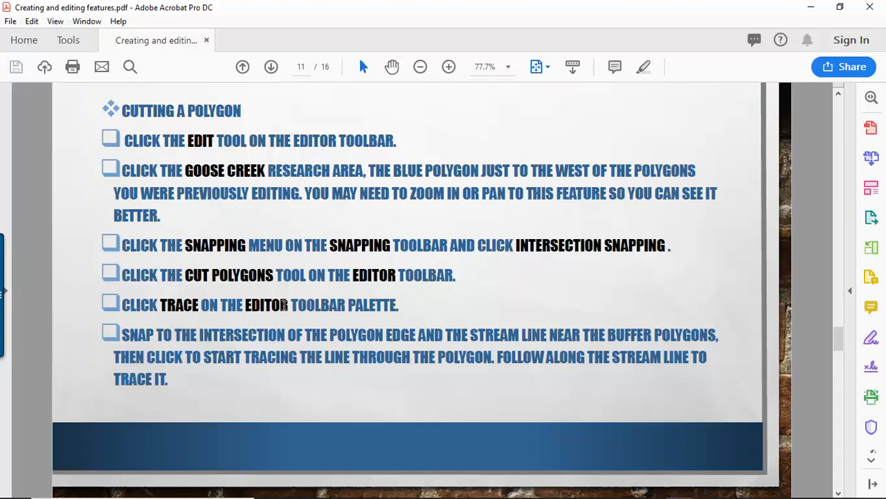
left_click(730, 485)
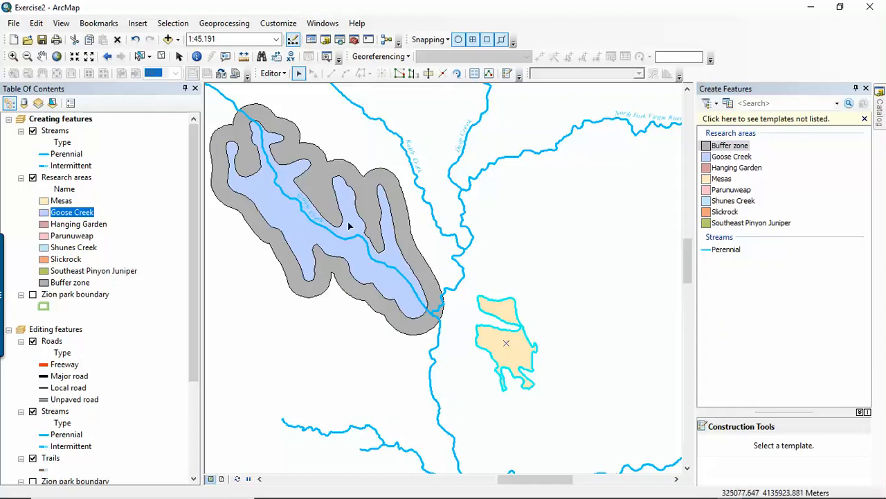
left_click(298, 242)
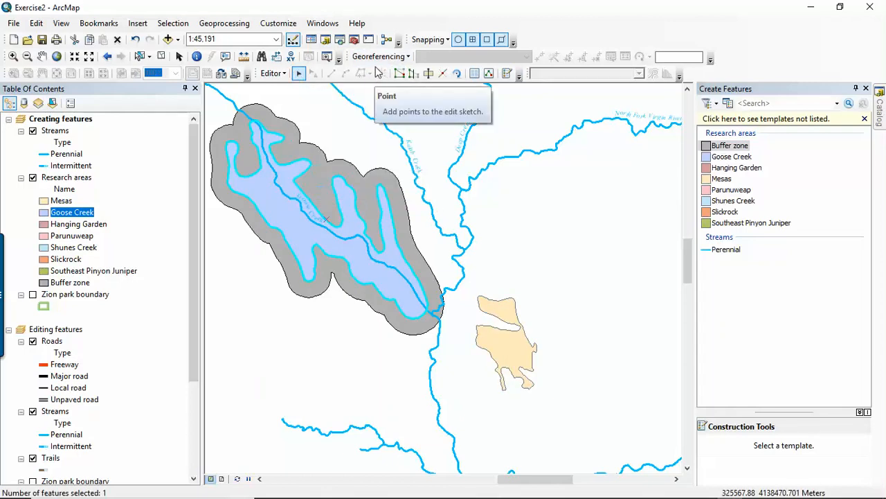
left_click(284, 73)
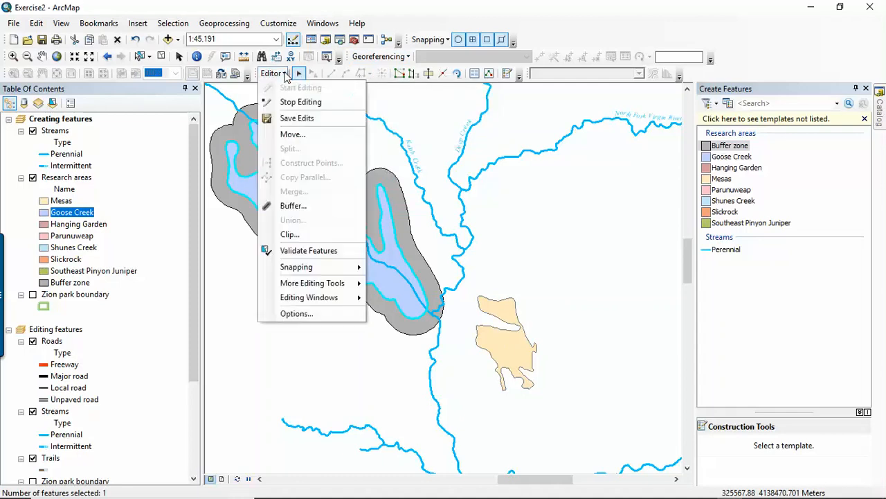
left_click(315, 119)
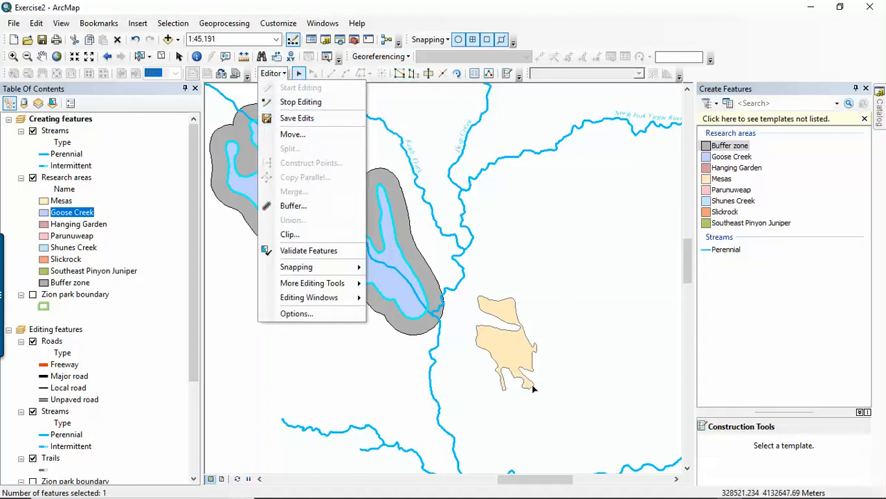
double_click(391, 287)
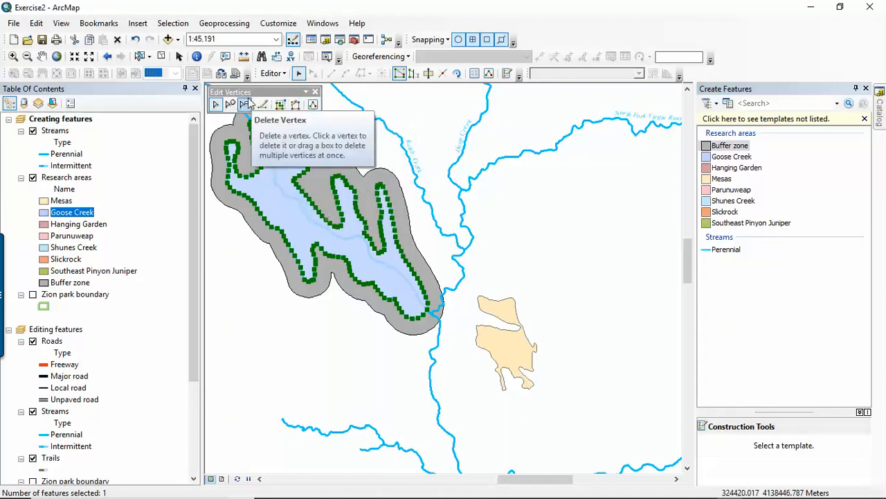
left_click(316, 92)
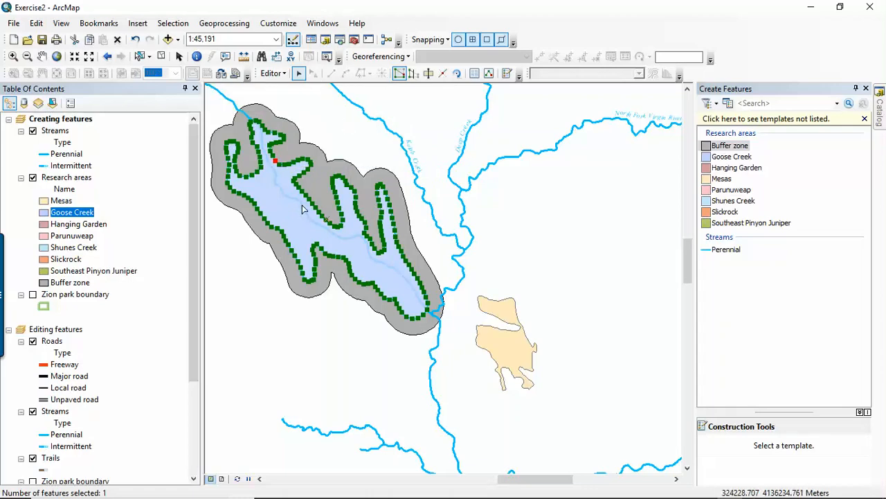
left_click(283, 220)
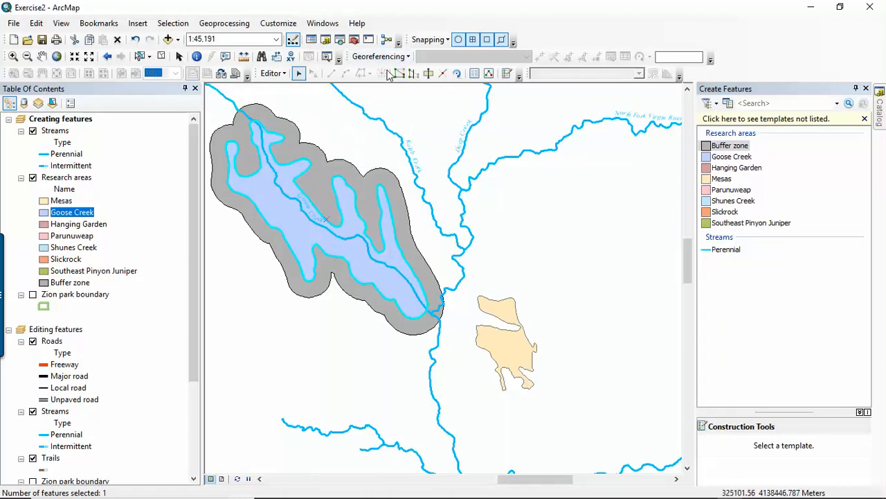
Select the pink Parunuweap research area polygon in the southern part of the map
scroll(547, 294, "up", 3)
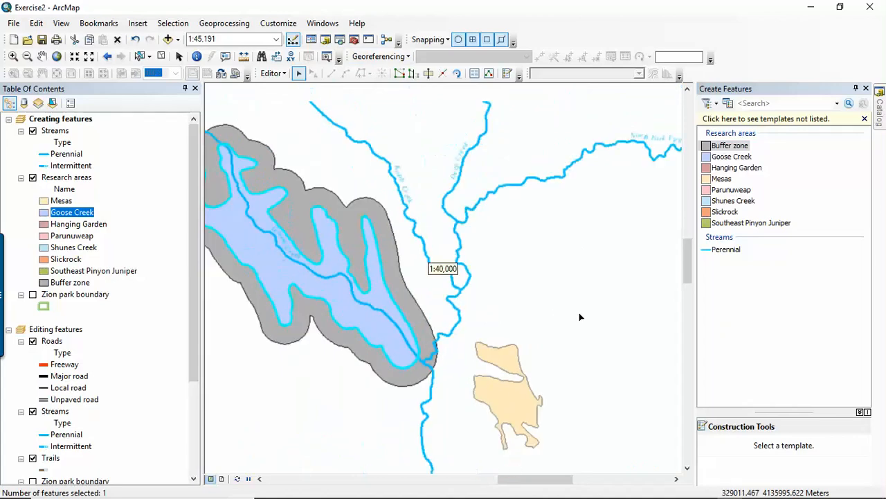
scroll(569, 357, "up", 3)
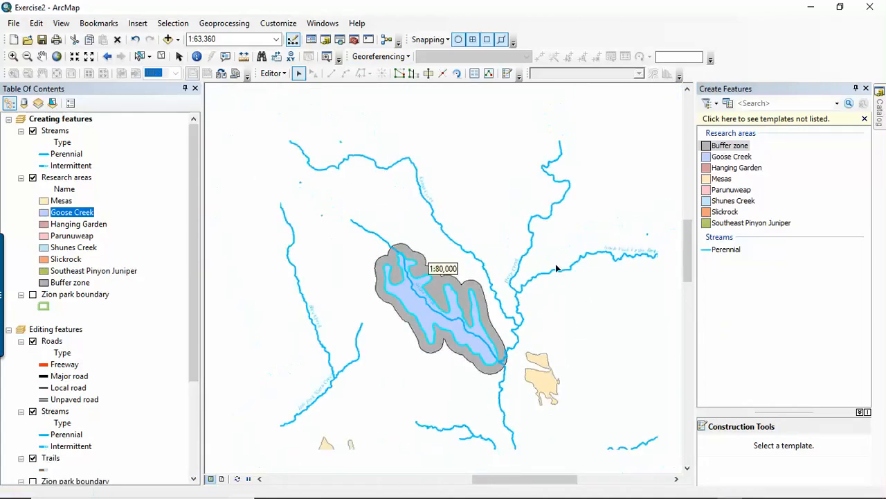
left_click_drag(561, 333, 477, 167)
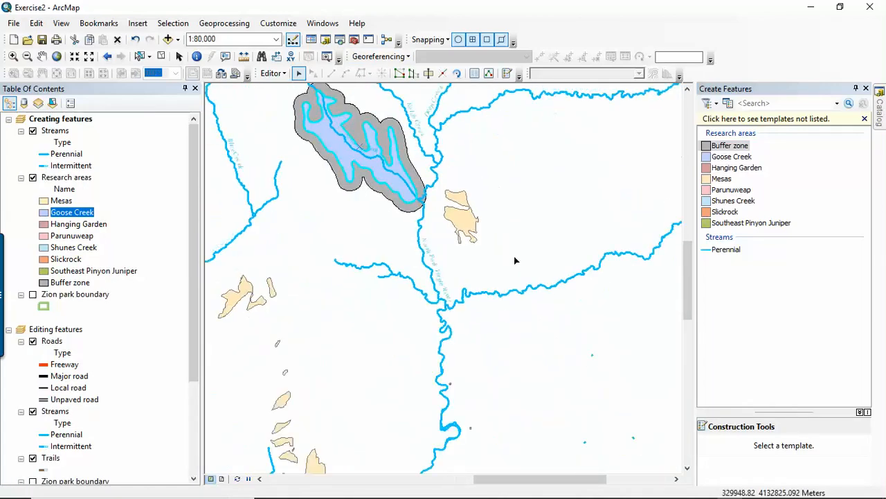
left_click_drag(455, 332, 507, 175)
left_click_drag(546, 310, 610, 187)
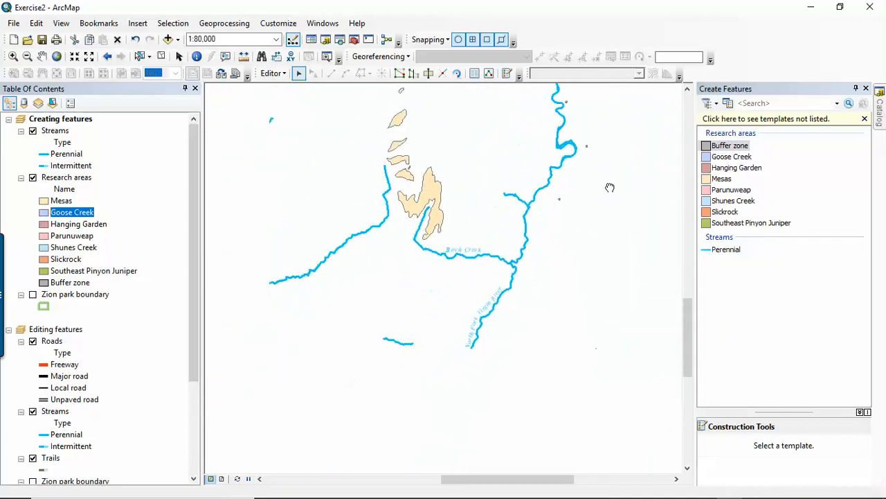
left_click_drag(525, 348, 473, 170)
left_click_drag(549, 239, 423, 174)
left_click_drag(489, 170, 476, 162)
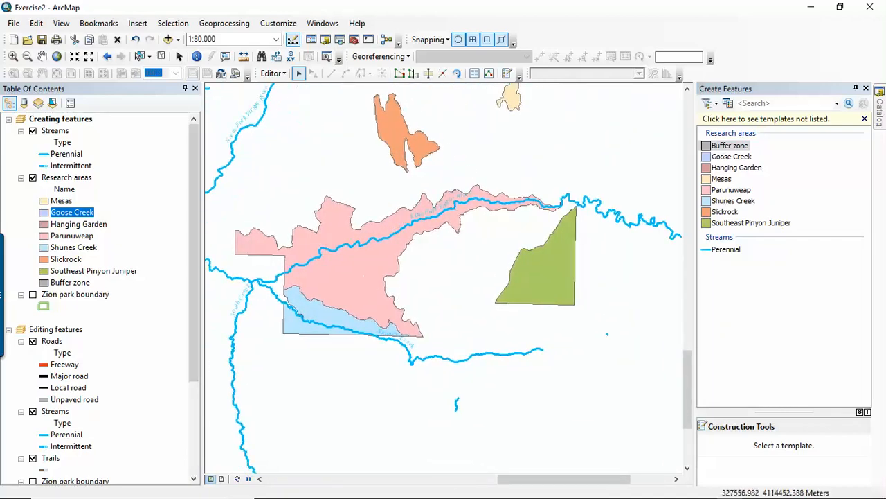
left_click(357, 259)
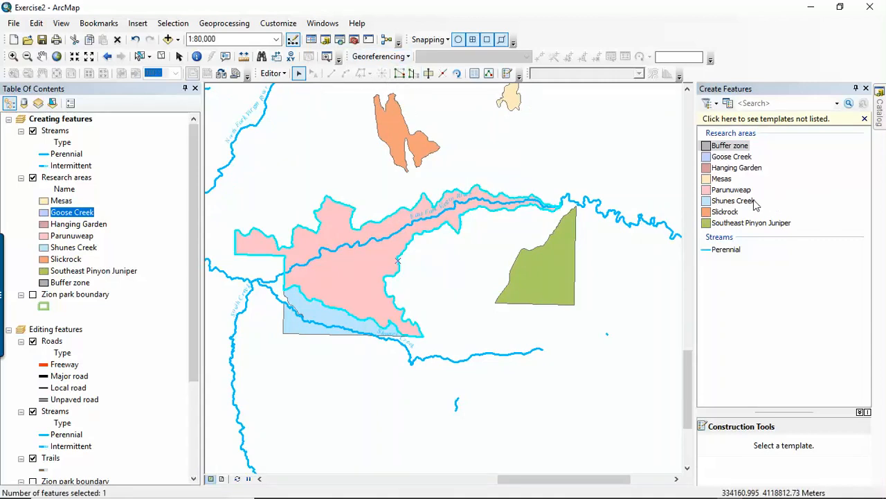
Activate the Trace tool with the Goose Creek feature template, and check the polygon-cutting steps in Acrobat again
left_click(733, 156)
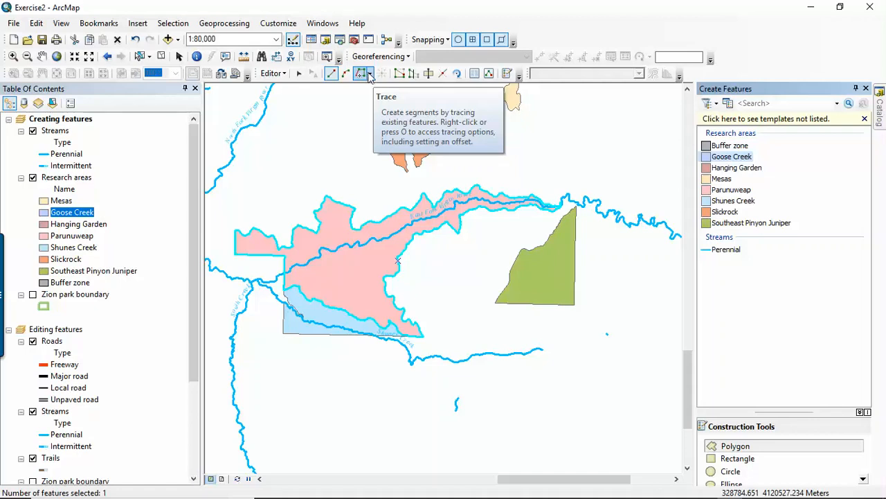
left_click(370, 75)
left_click(362, 91)
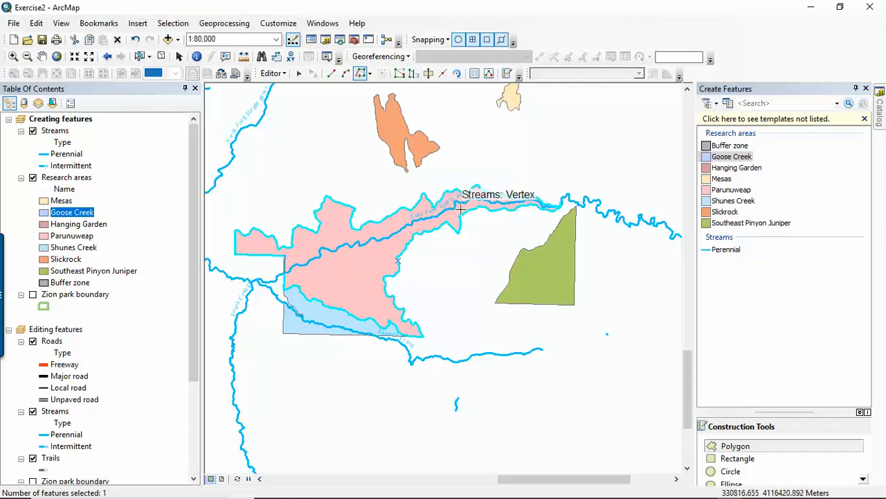
left_click(369, 74)
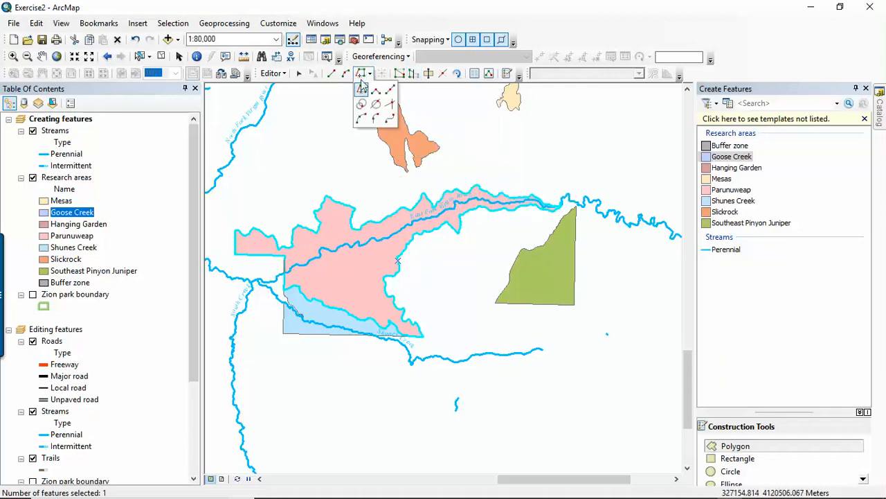
left_click(361, 90)
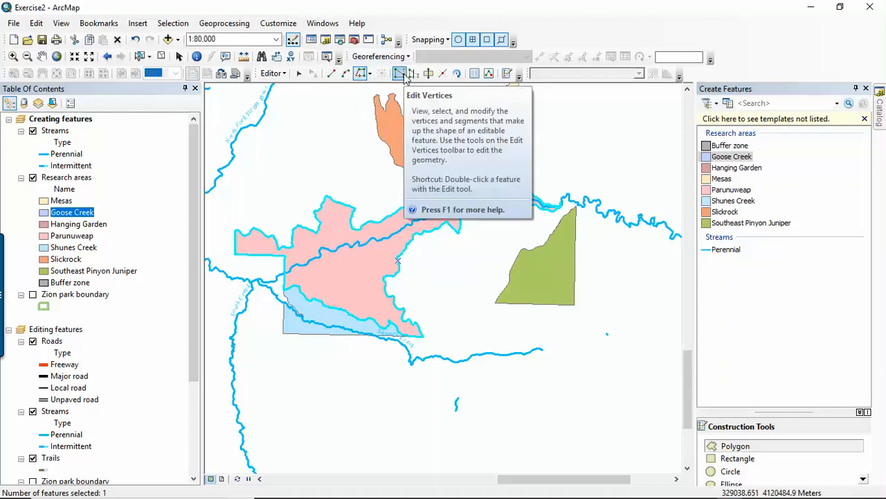
left_click(345, 241)
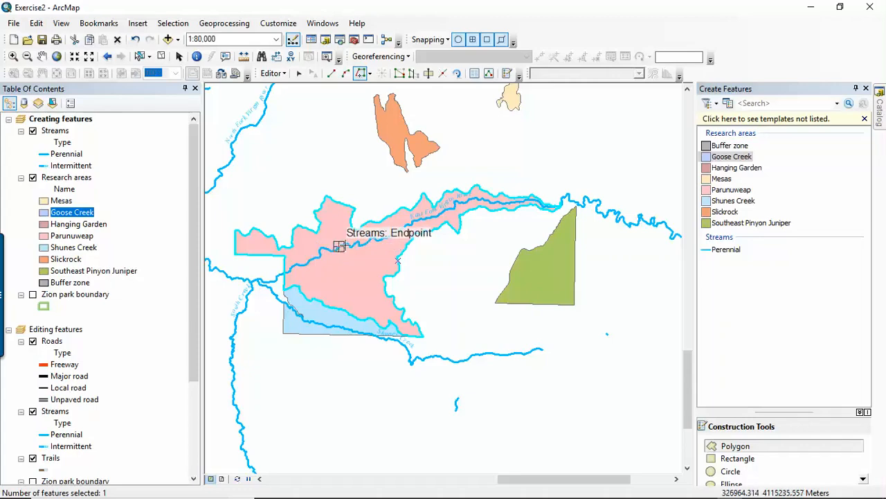
mouse_move(651, 495)
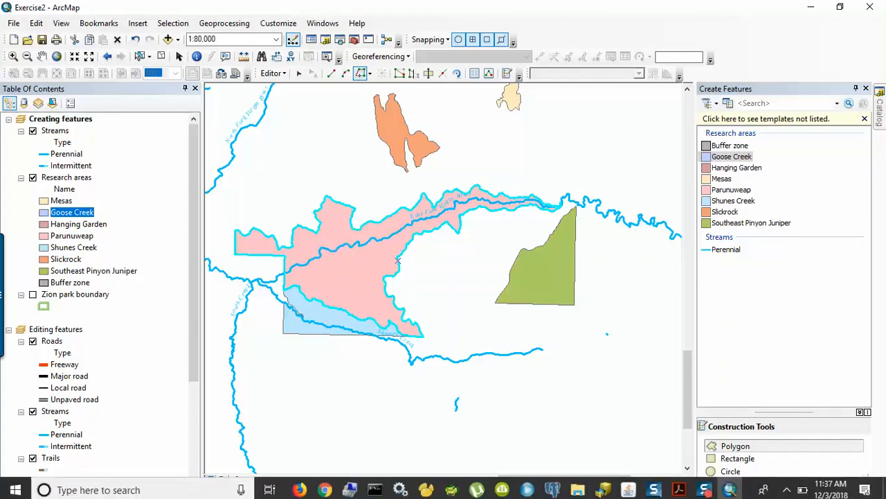
left_click(679, 489)
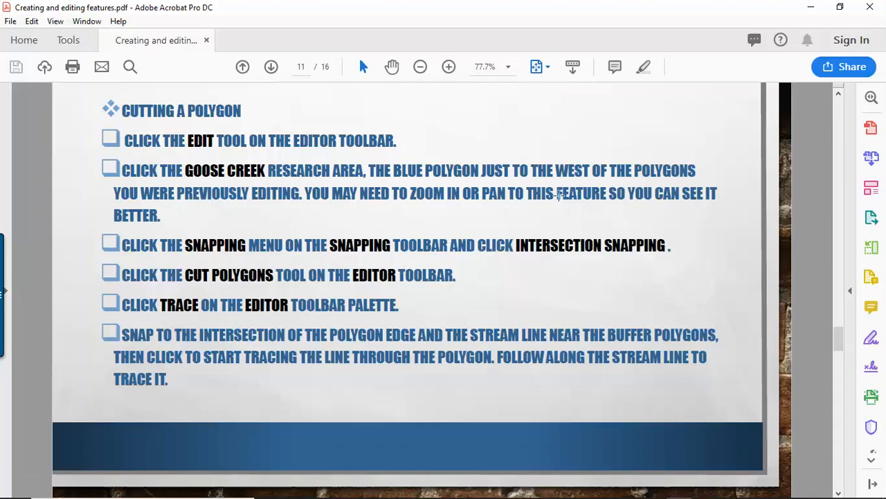
left_click(811, 7)
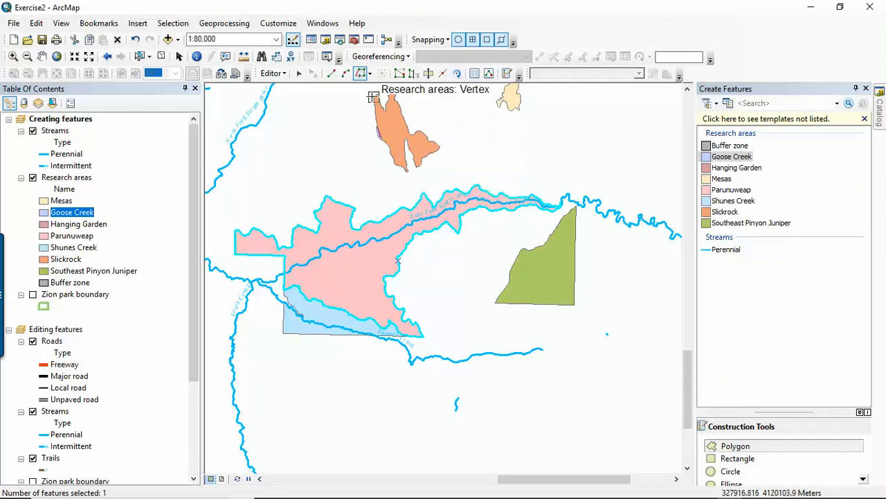
left_click(404, 138)
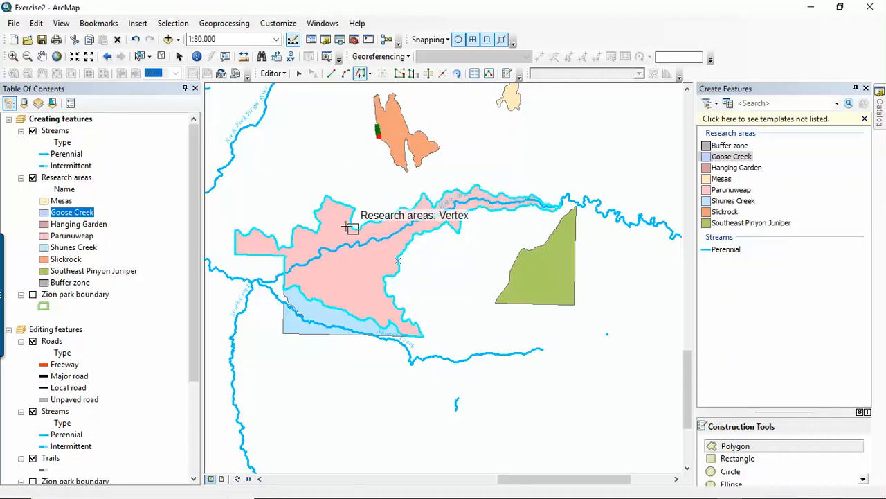
left_click(302, 286)
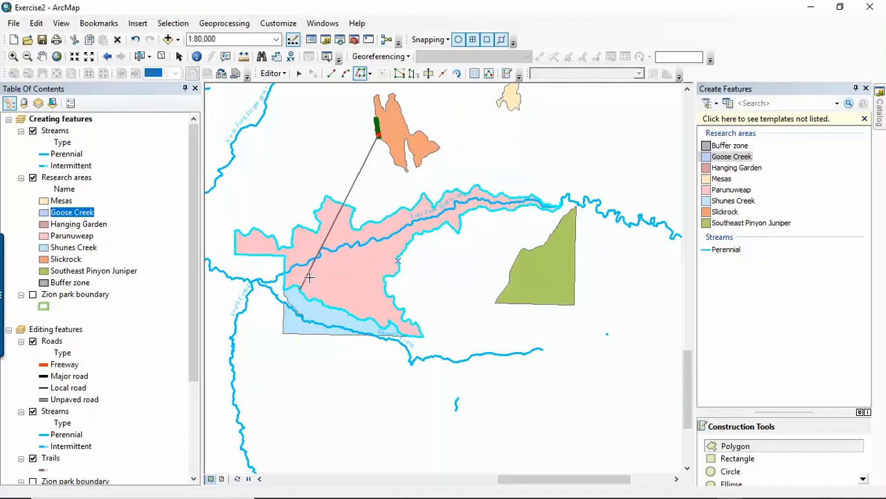
key("ctrl+z")
key("ctrl+z")
key("ctrl+z")
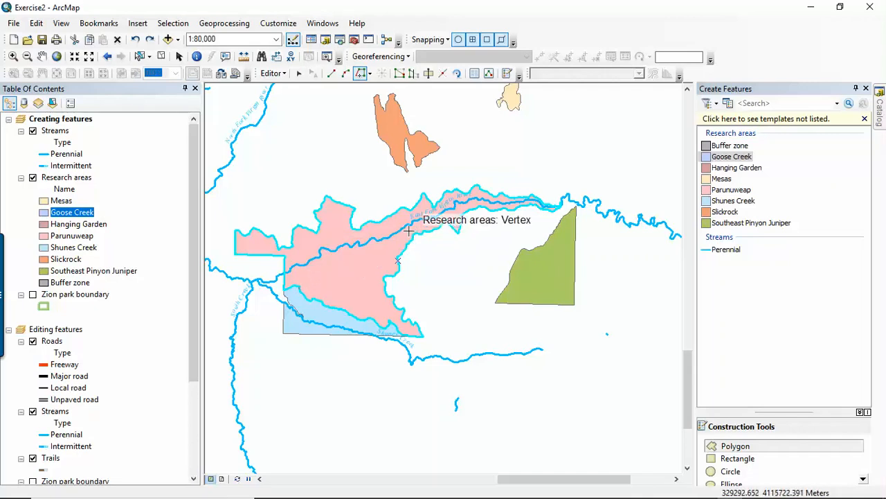
Read the remaining cutting steps on page 12 and the trail-editing steps on page 14 in Acrobat, then return to ArcMap
scroll(414, 267, "up", 1)
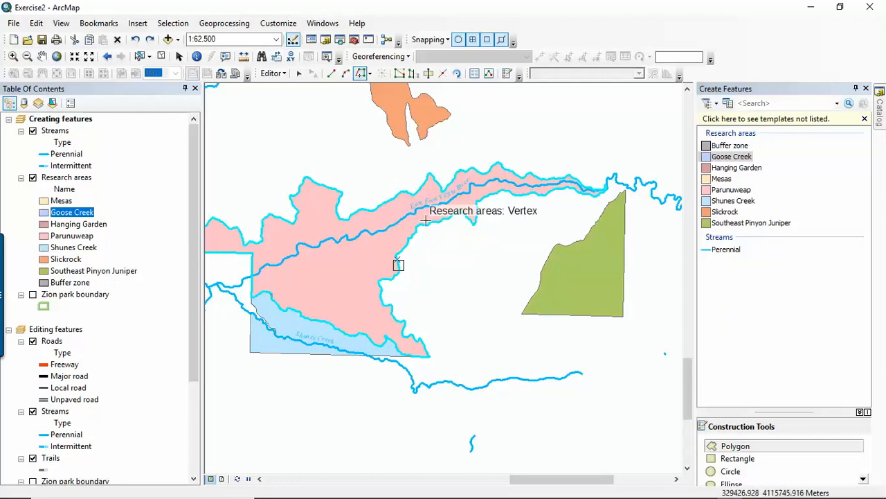
scroll(427, 222, "down", 2)
scroll(423, 223, "up", 3)
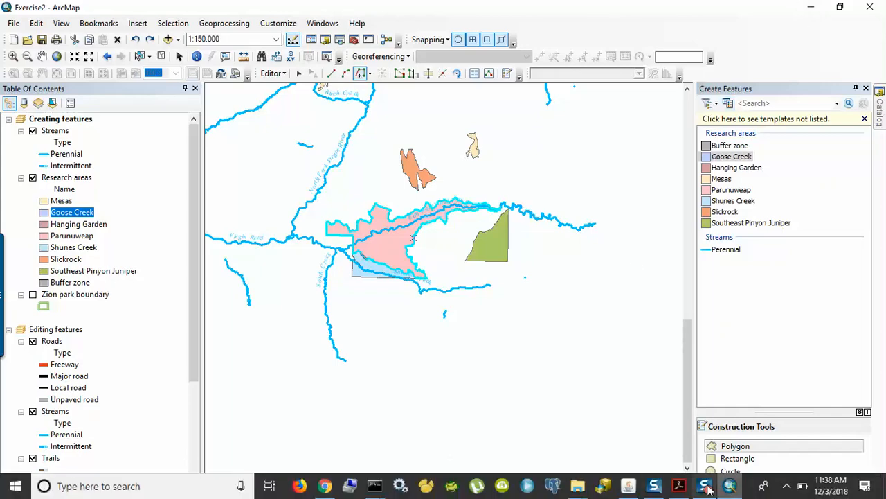
left_click(684, 487)
scroll(494, 316, "down", 10)
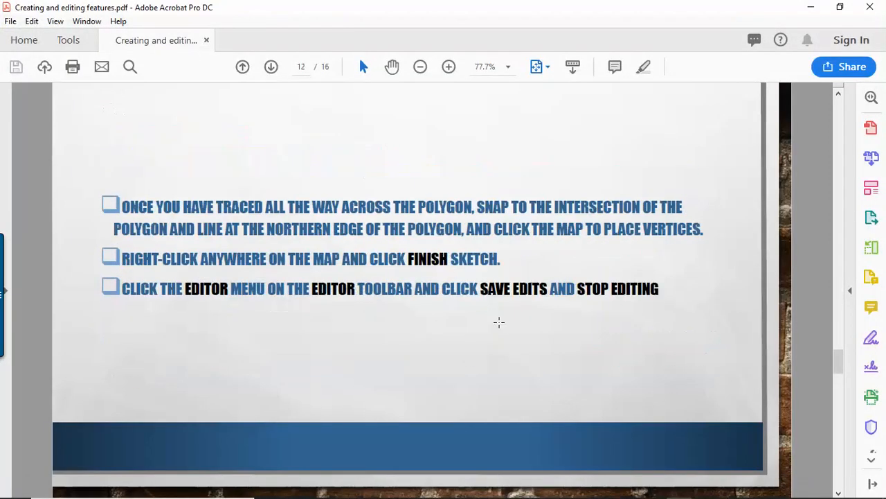
scroll(498, 322, "down", 5)
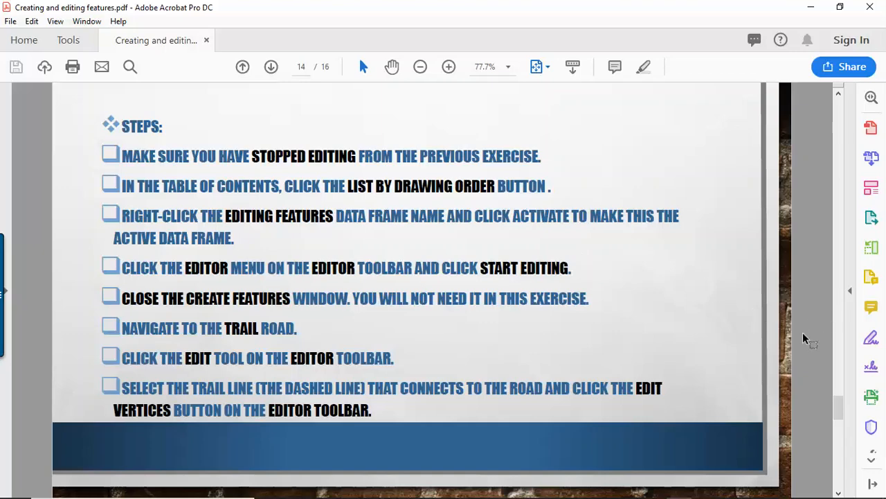
left_click(810, 7)
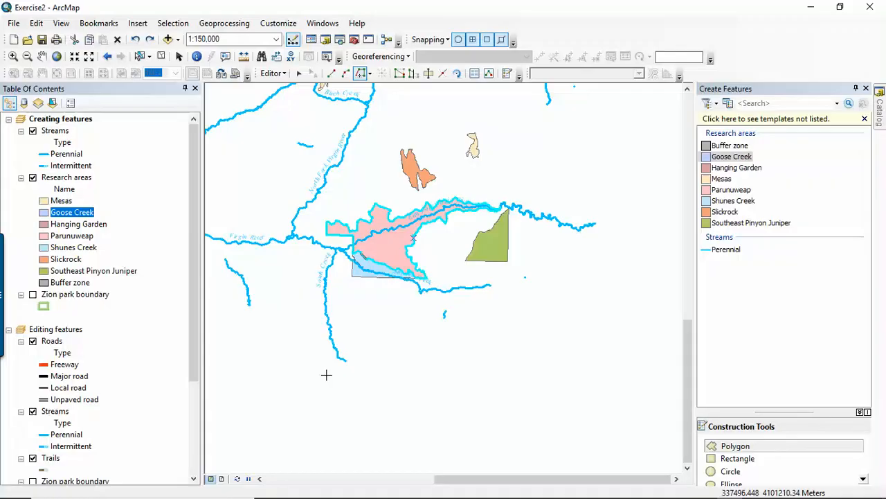